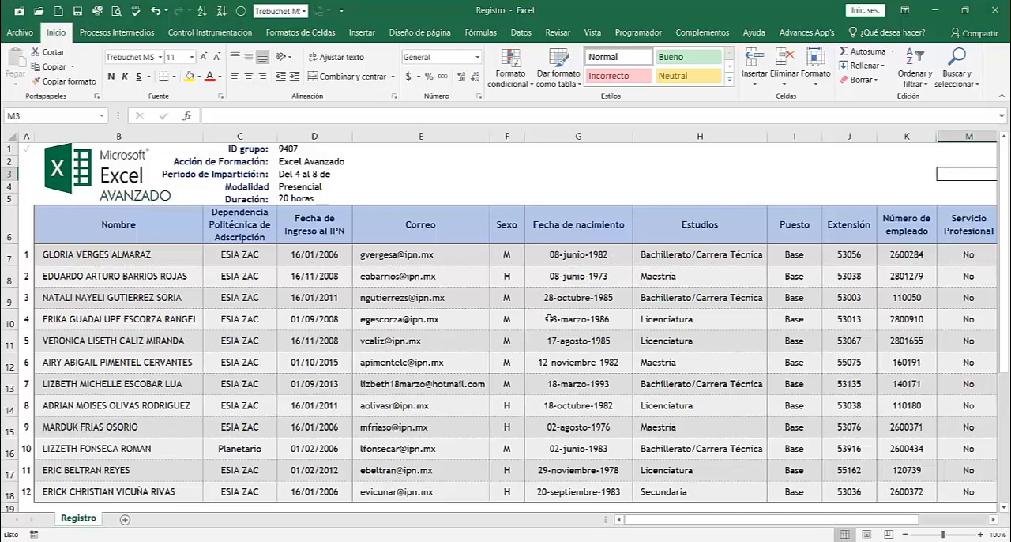
# Step: Examine the rows and columns of the Registro participant table, from Nombre across to Asistencia
pyautogui.scroll(-1, 551, 316)
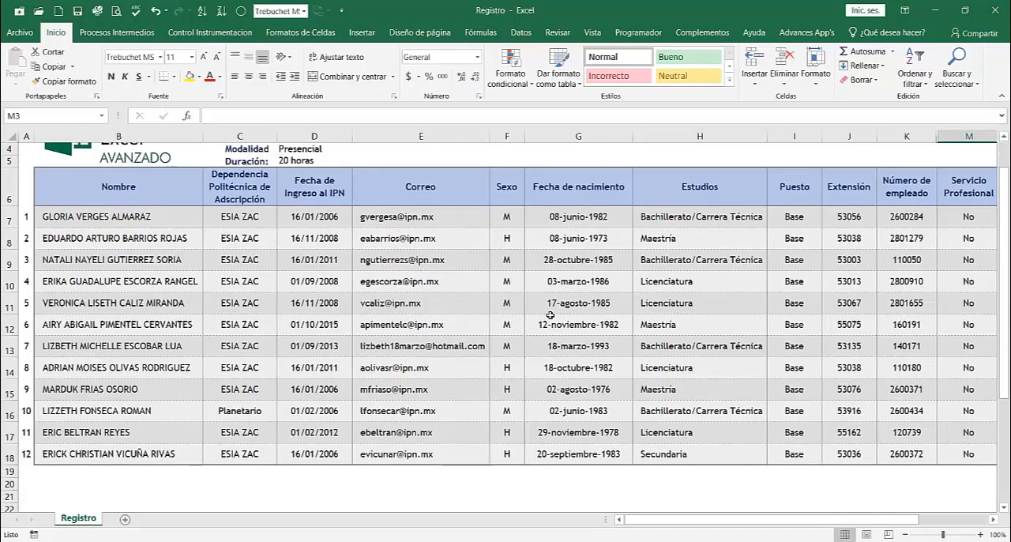
pyautogui.scroll(1, 551, 316)
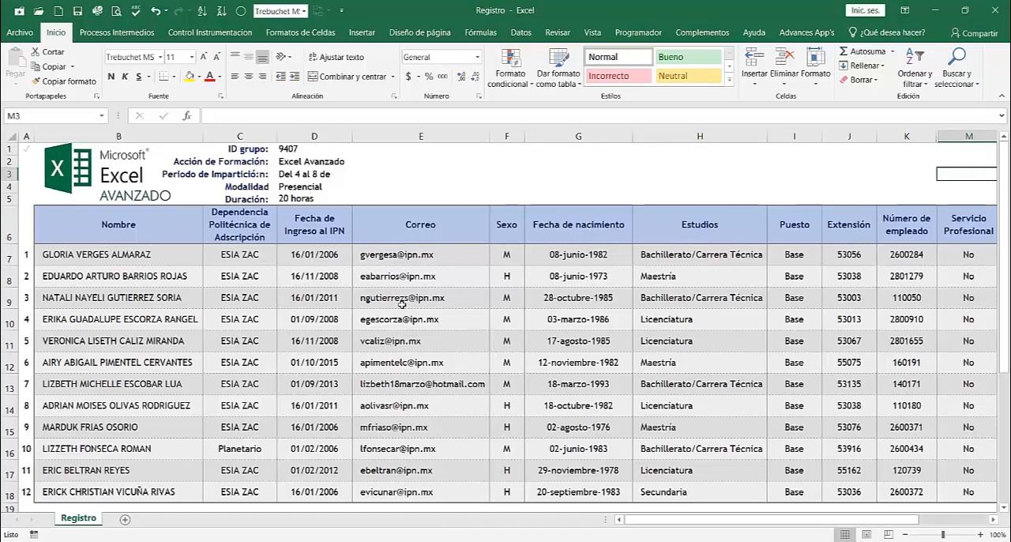
pyautogui.click(708, 184)
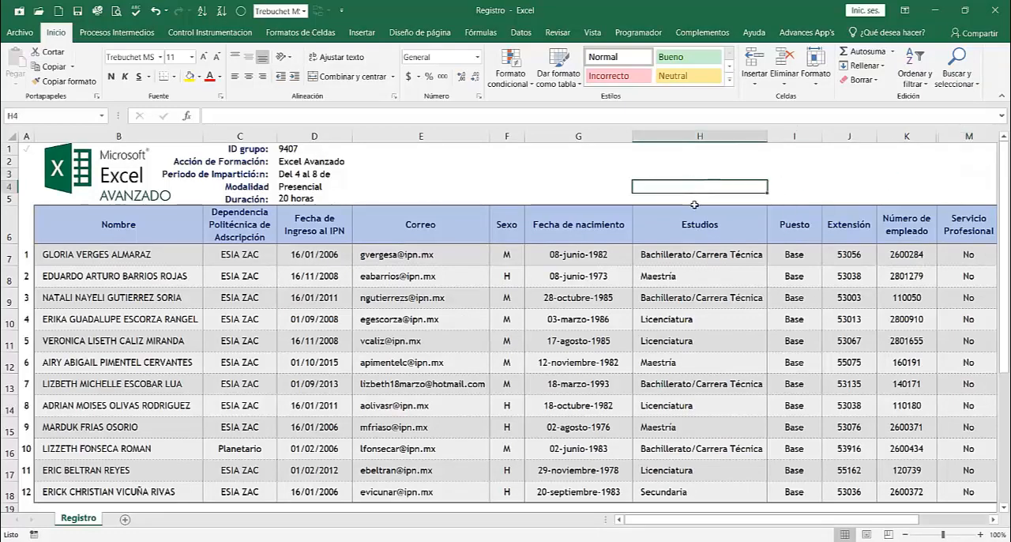
pyautogui.scroll(-2, 604, 283)
pyautogui.scroll(-1, 604, 282)
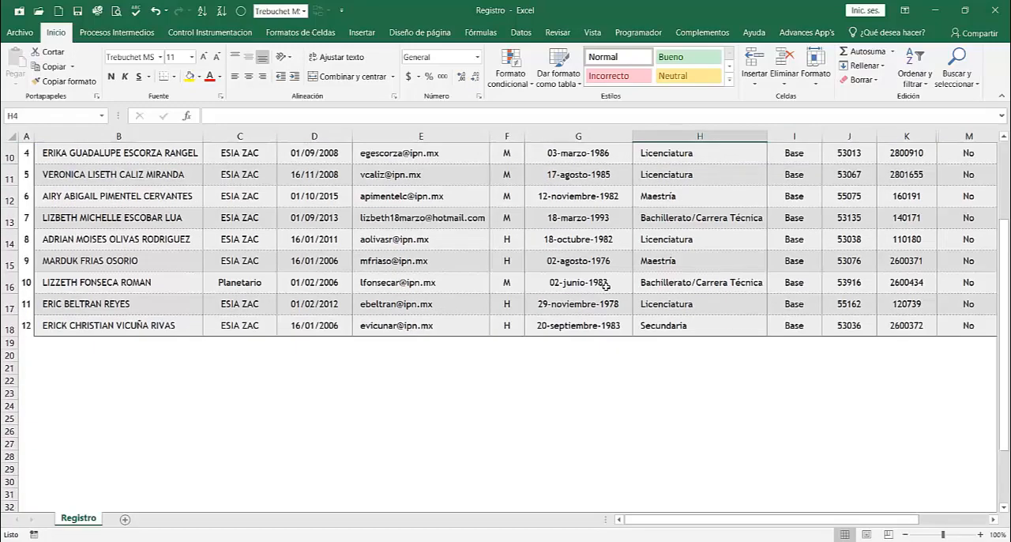
pyautogui.scroll(1, 604, 283)
pyautogui.scroll(1, 606, 287)
pyautogui.scroll(1, 606, 286)
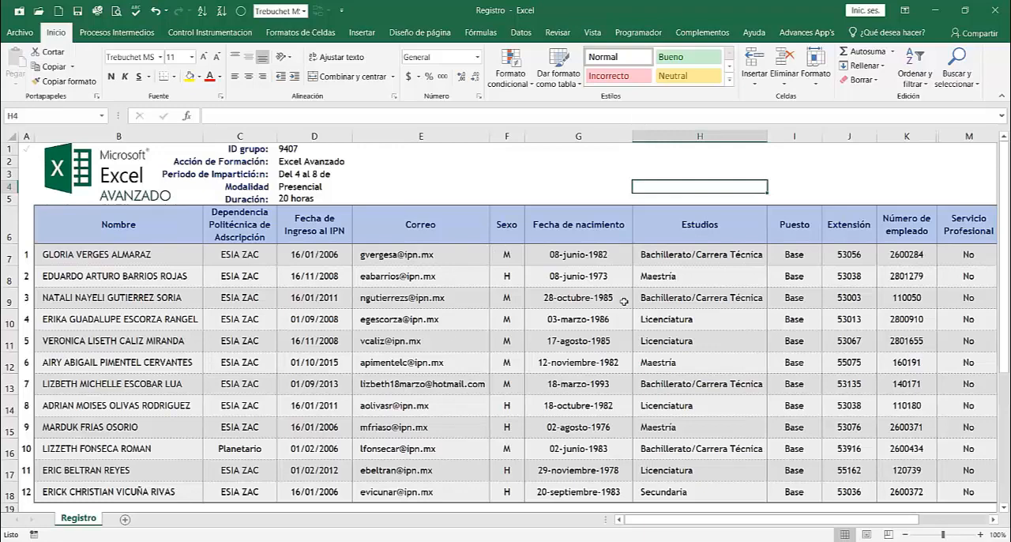
pyautogui.moveTo(816, 524); pyautogui.dragTo(881, 524)
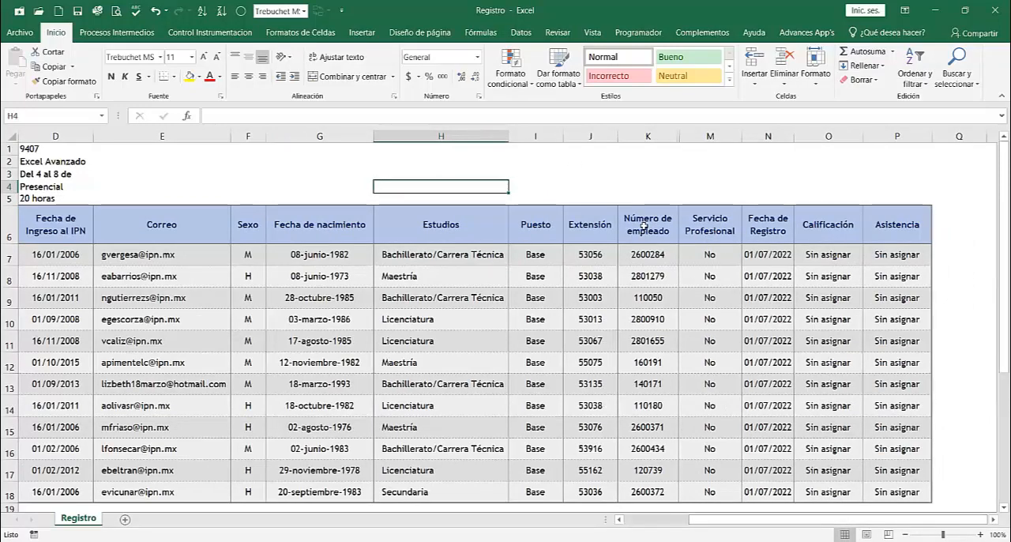
pyautogui.moveTo(749, 521); pyautogui.dragTo(685, 521)
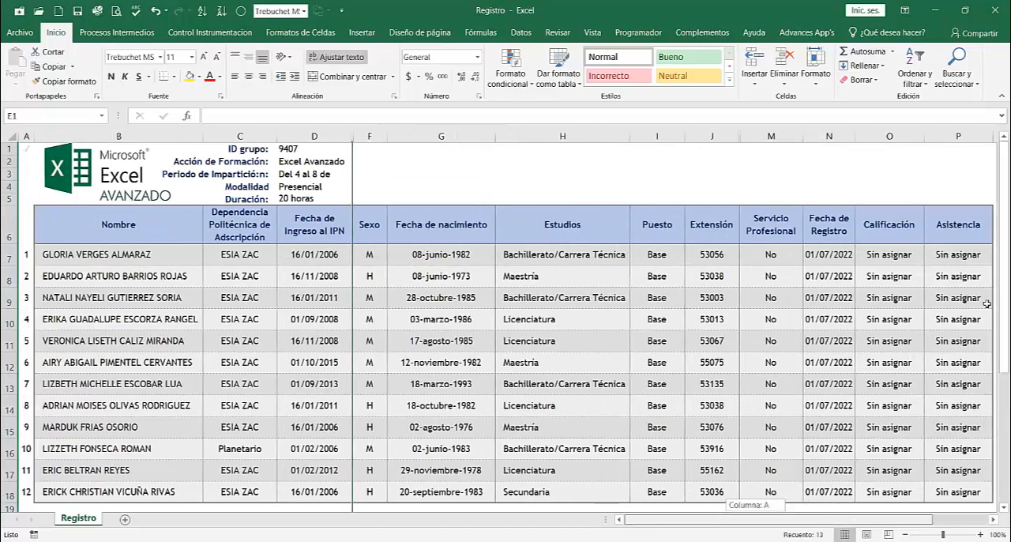
# Step: Inspect the Calificación and Asistencia columns, the list under Nombre and the first Estudios entry
pyautogui.click(895, 259)
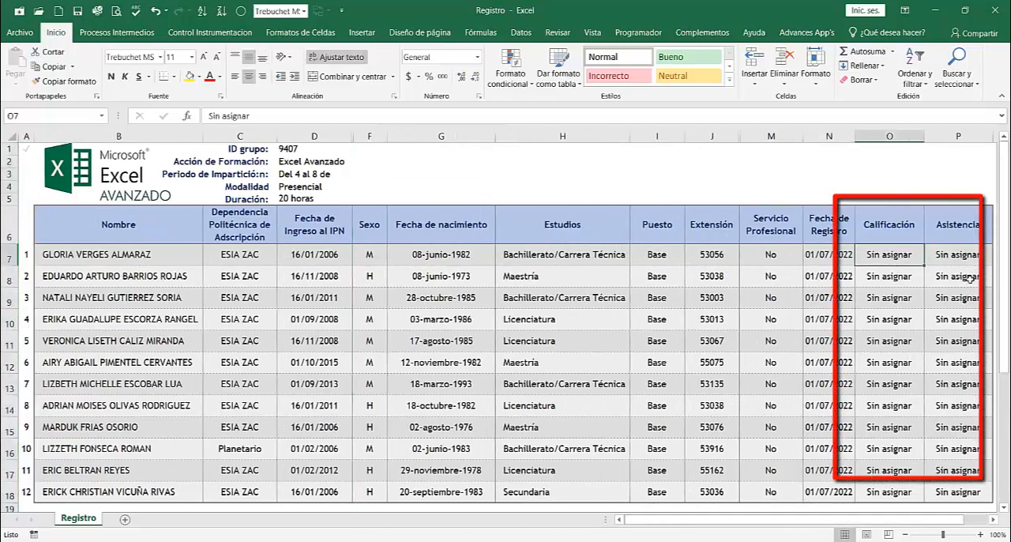
pyautogui.click(948, 251)
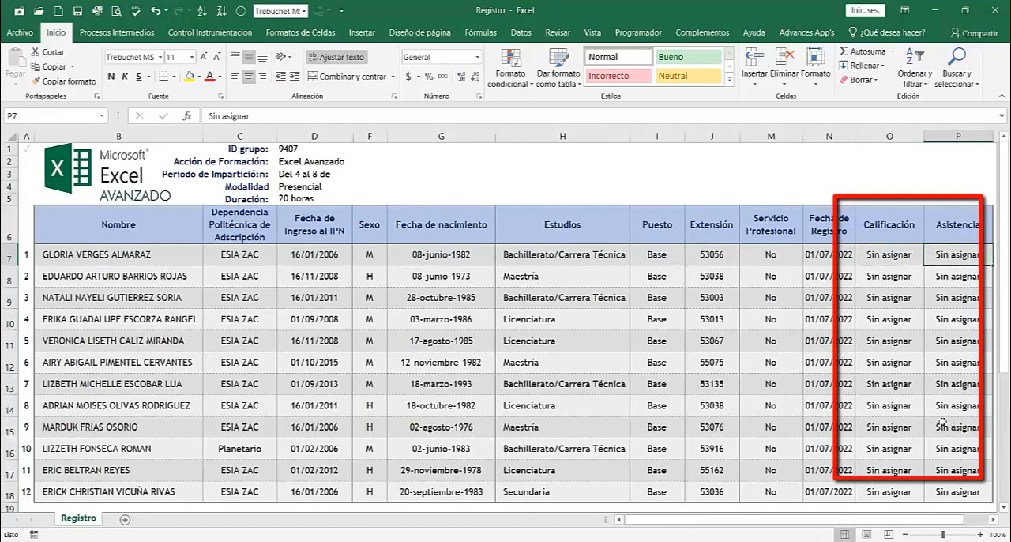
pyautogui.moveTo(918, 524); pyautogui.dragTo(941, 523)
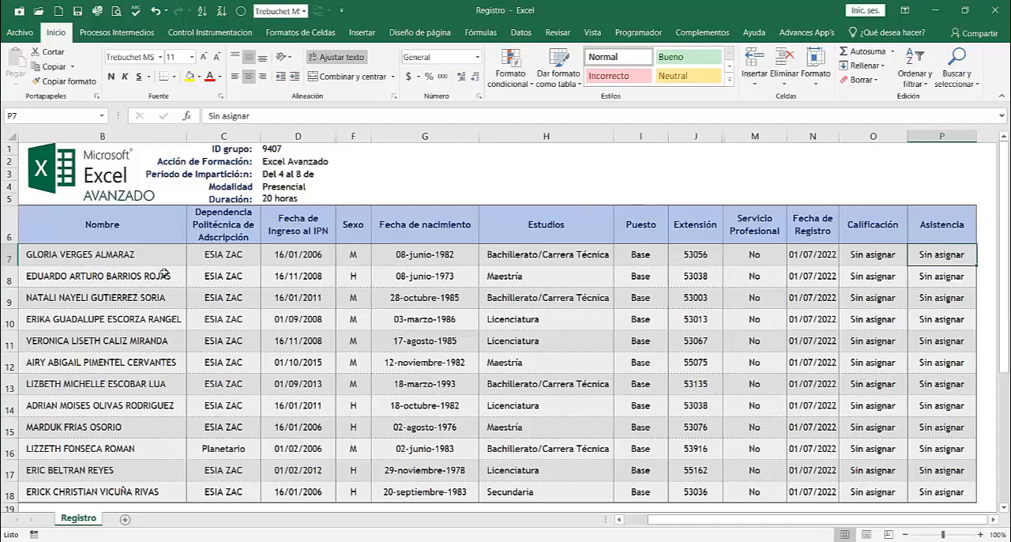
pyautogui.scroll(-1, 143, 253)
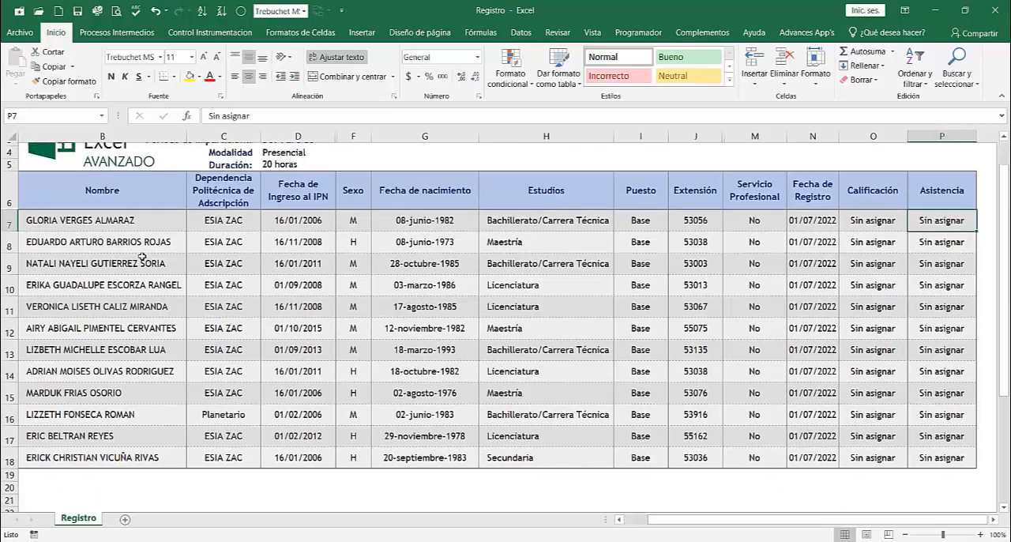
pyautogui.scroll(1, 139, 237)
pyautogui.click(137, 224)
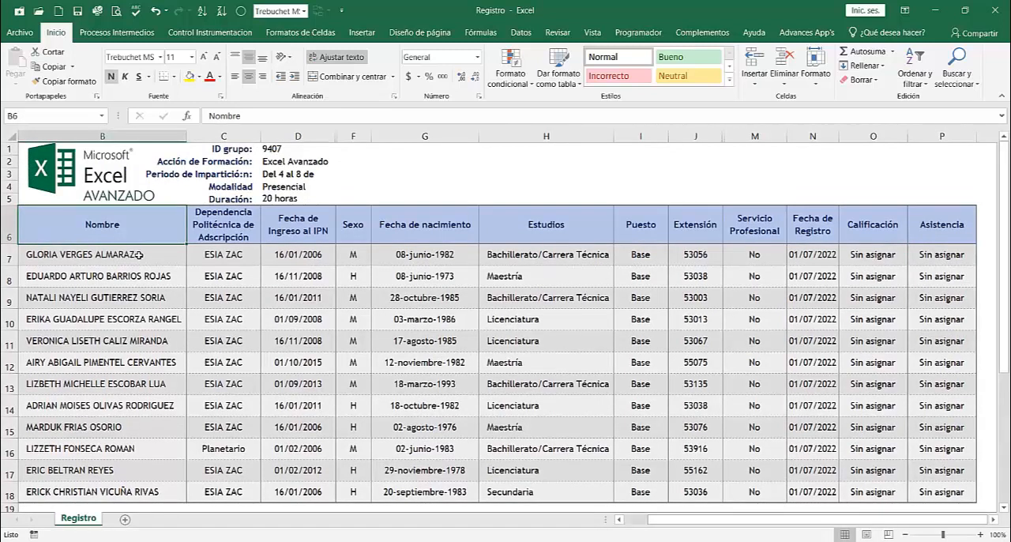
pyautogui.moveTo(135, 257); pyautogui.dragTo(147, 493)
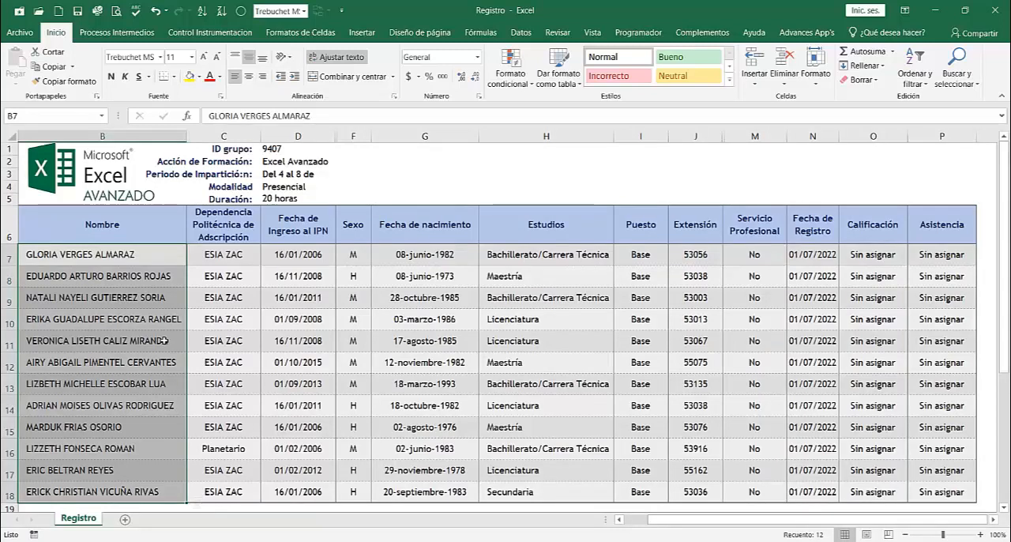
pyautogui.click(575, 258)
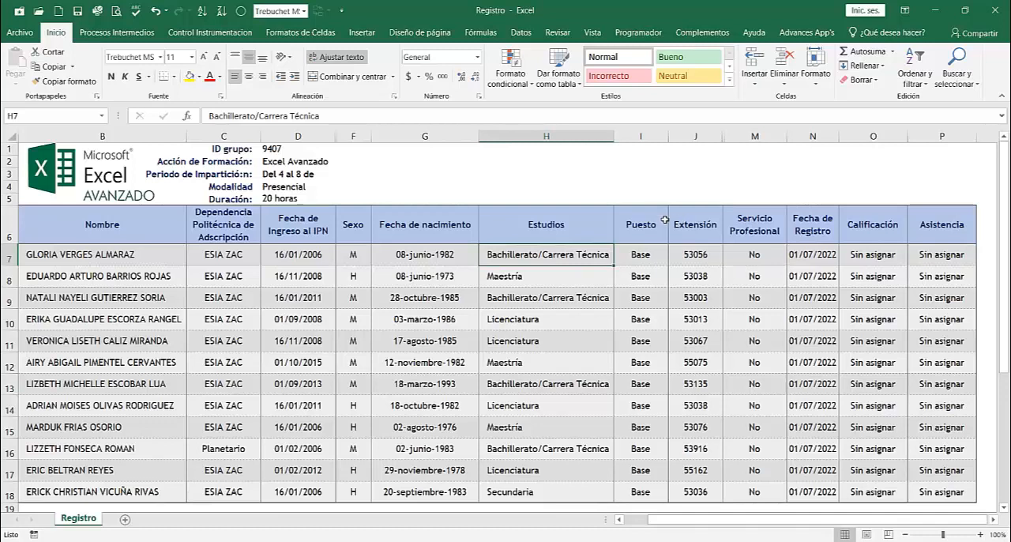
pyautogui.click(641, 185)
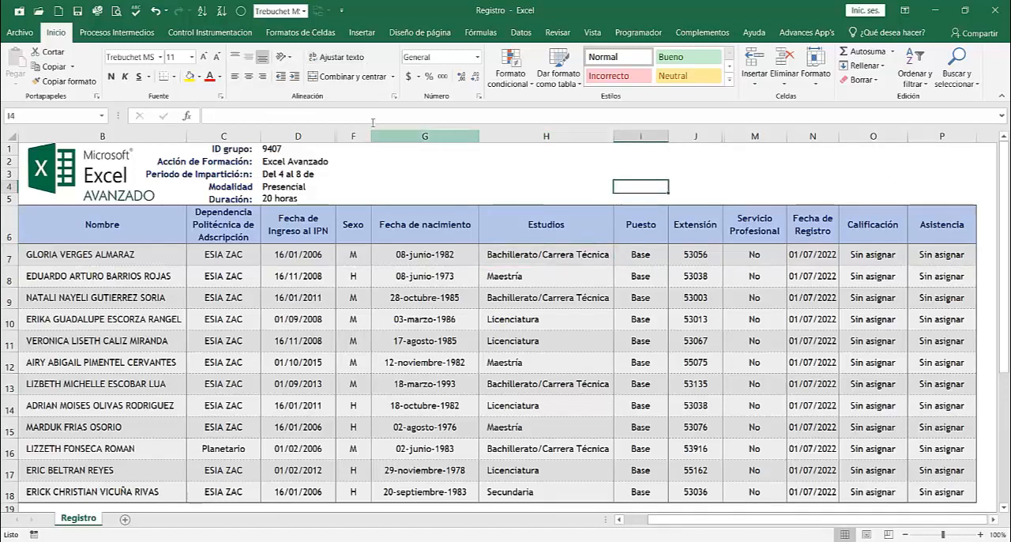
# Step: Select the participant table with its headers, B6:P18, and start creating a PivotTable from it
pyautogui.moveTo(103, 189); pyautogui.dragTo(964, 457)
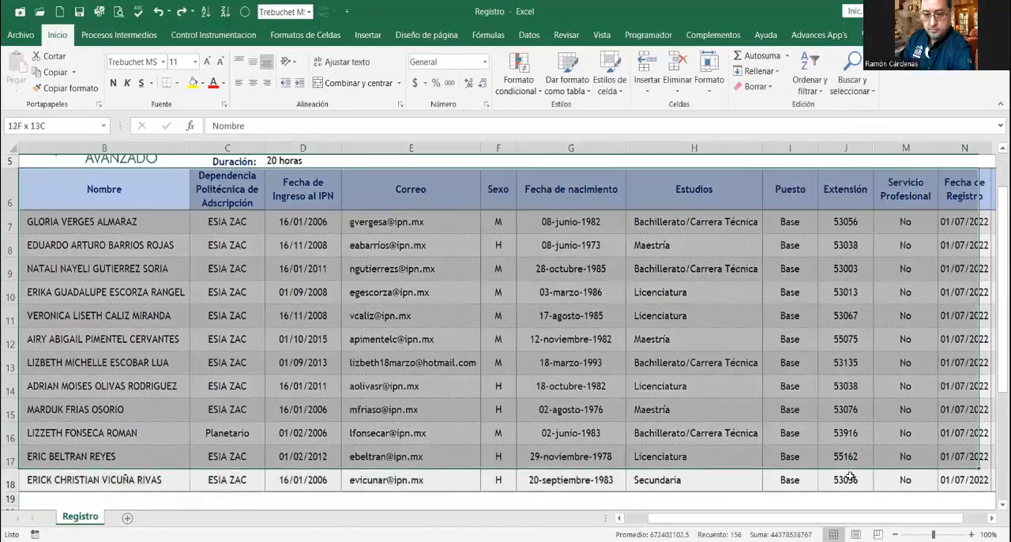
pyautogui.hotkey('ctrl', 'shift', 'End')
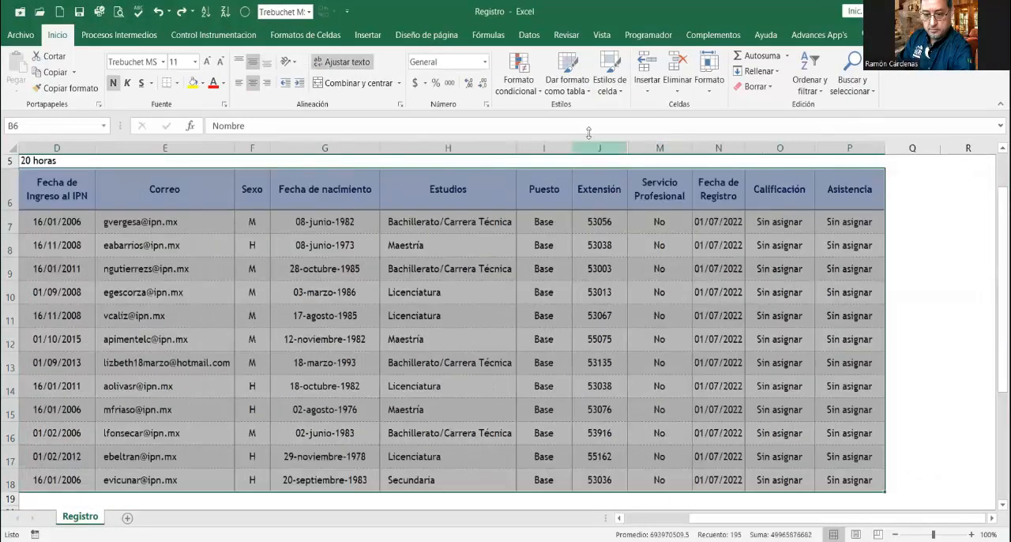
pyautogui.click(378, 34)
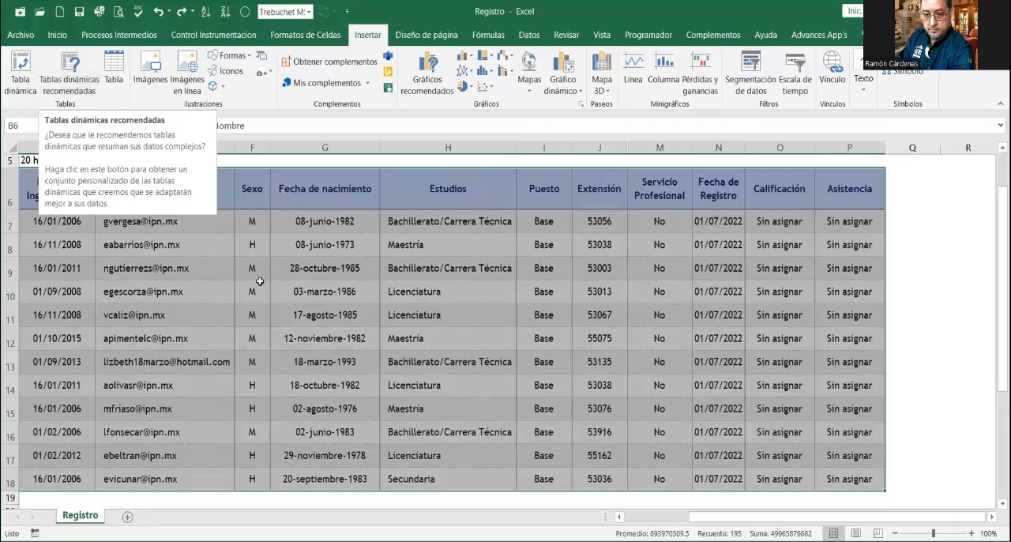
pyautogui.click(22, 68)
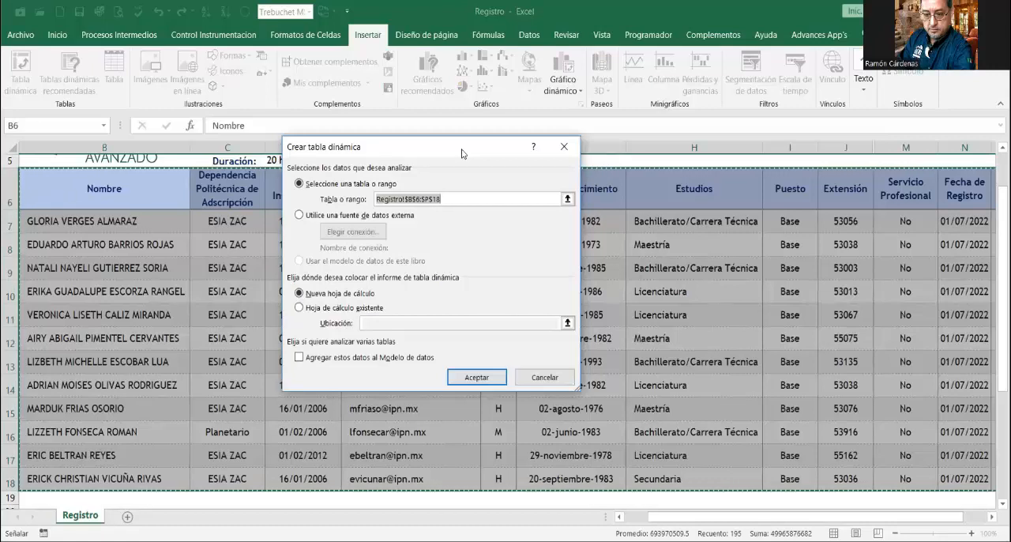
pyautogui.moveTo(463, 150); pyautogui.dragTo(433, 99)
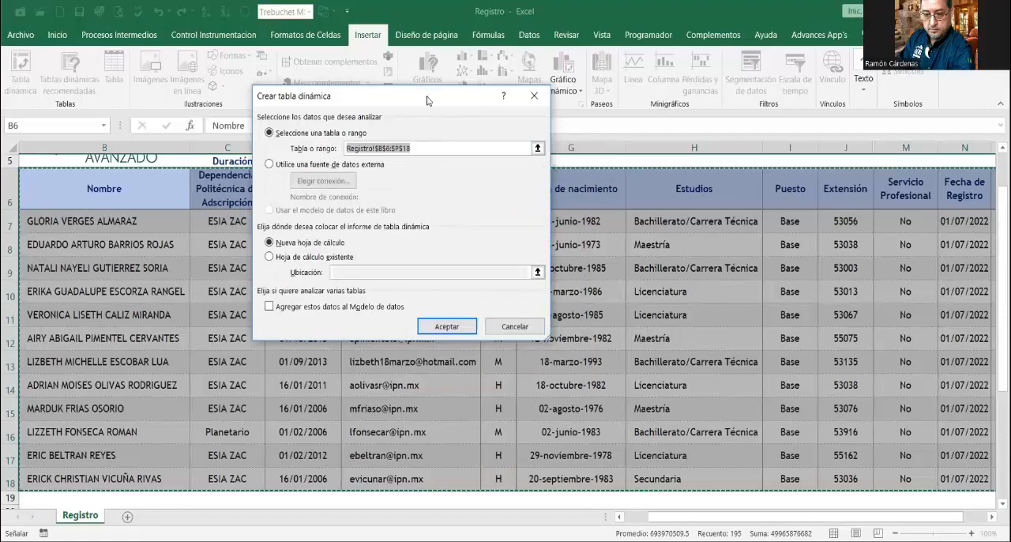
pyautogui.moveTo(427, 100); pyautogui.dragTo(447, 108)
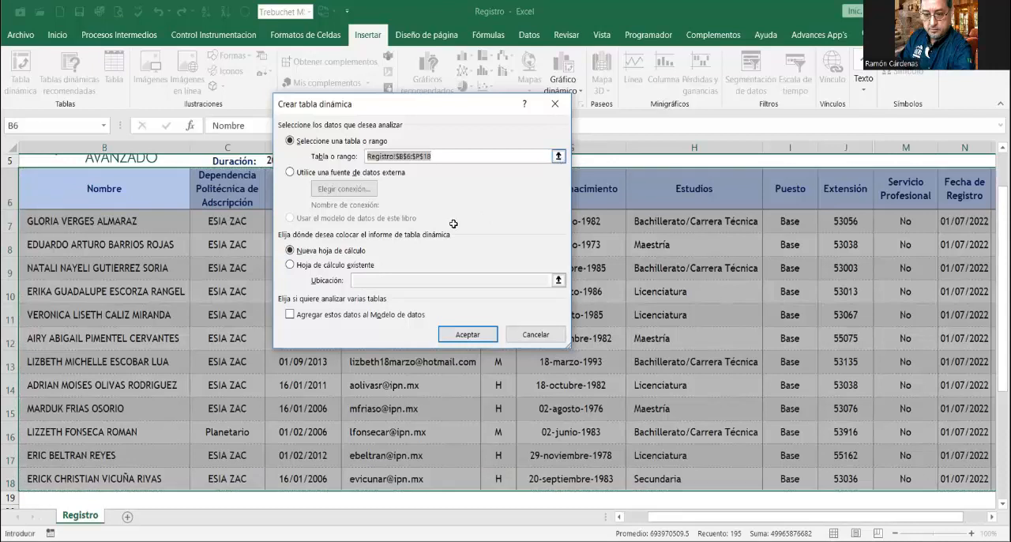
# Step: Reselect Registro!$B$6:$P$18 as the source range and create the PivotTable on a new worksheet
pyautogui.click(559, 156)
pyautogui.click(89, 200)
pyautogui.click(271, 342)
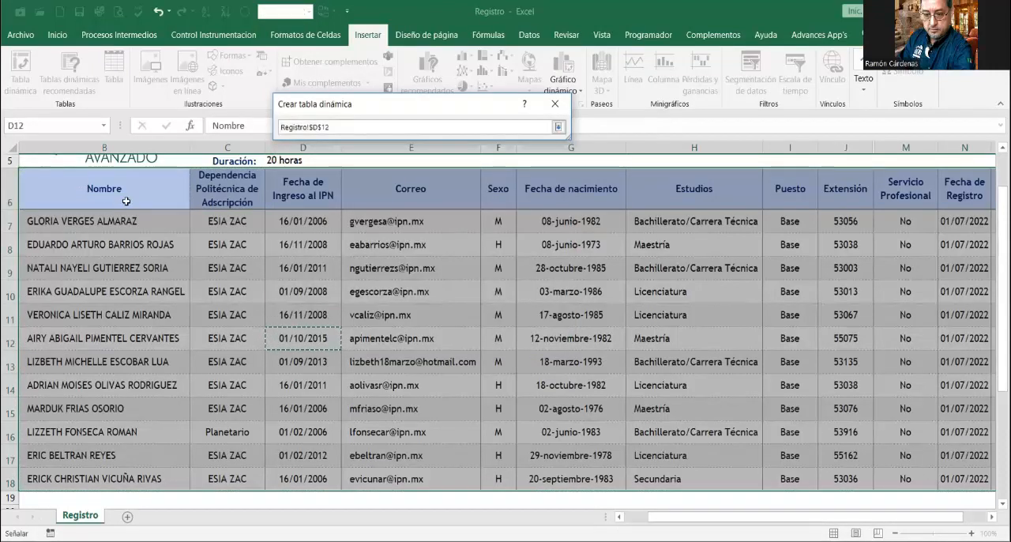
pyautogui.moveTo(127, 201); pyautogui.dragTo(913, 493)
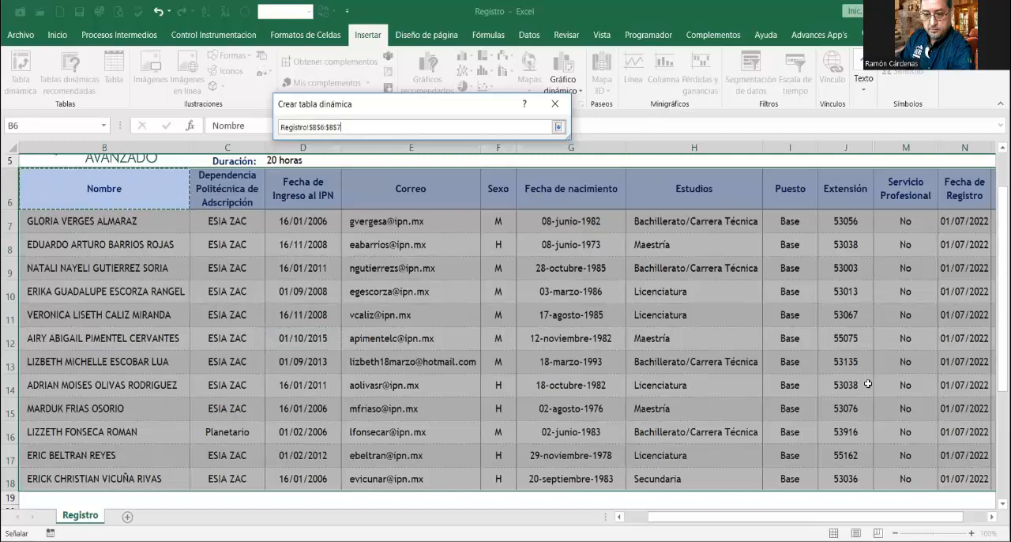
pyautogui.moveTo(868, 384); pyautogui.dragTo(868, 384)
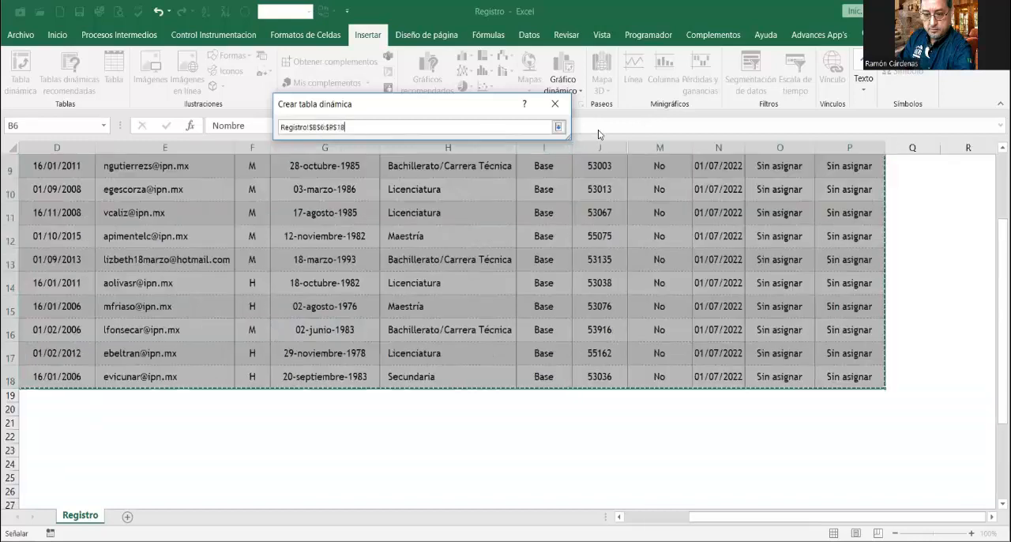
pyautogui.click(558, 128)
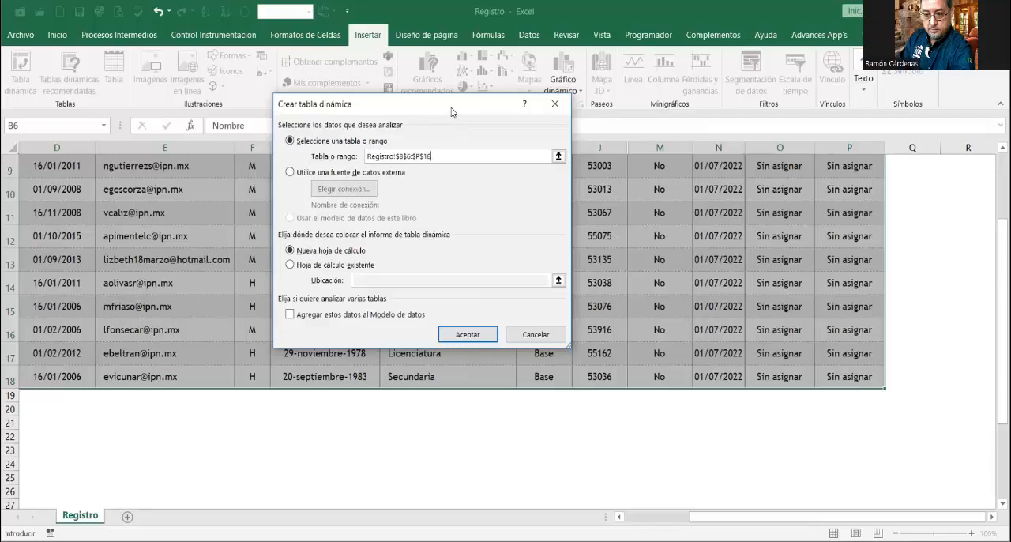
pyautogui.moveTo(453, 111); pyautogui.dragTo(441, 104)
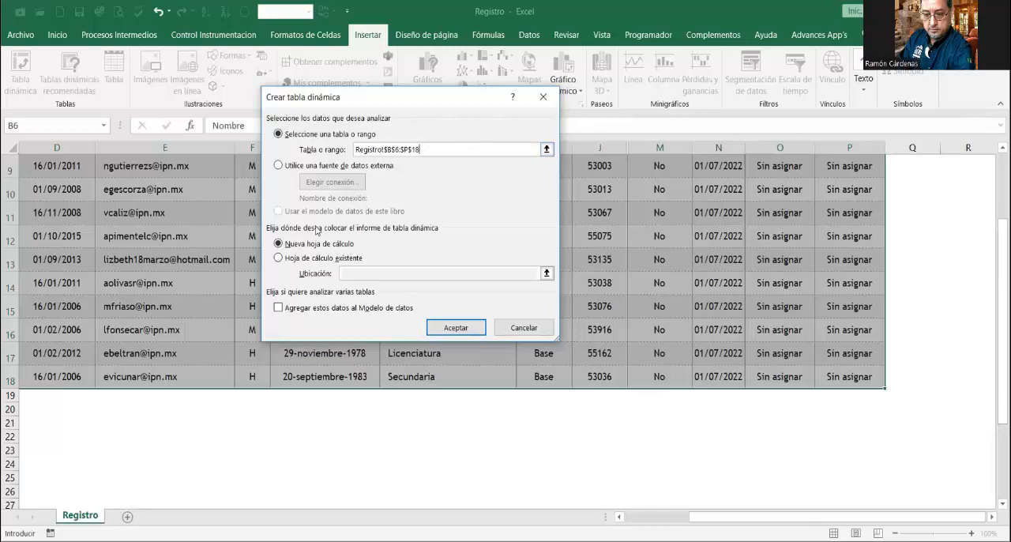
pyautogui.click(449, 323)
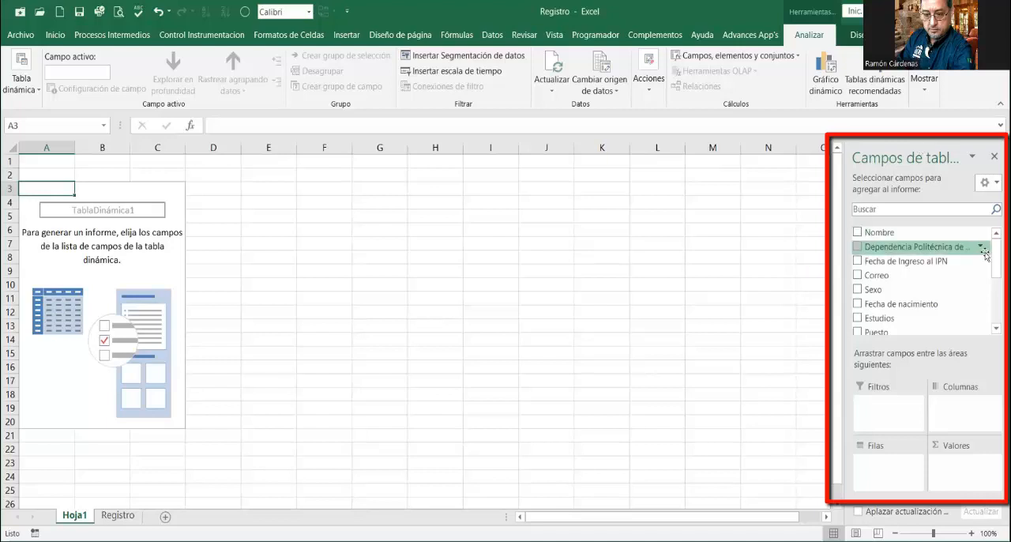
# Step: Add the Nombre field to the PivotTable's row area
pyautogui.scroll(-1, 996, 260)
pyautogui.scroll(-3, 924, 280)
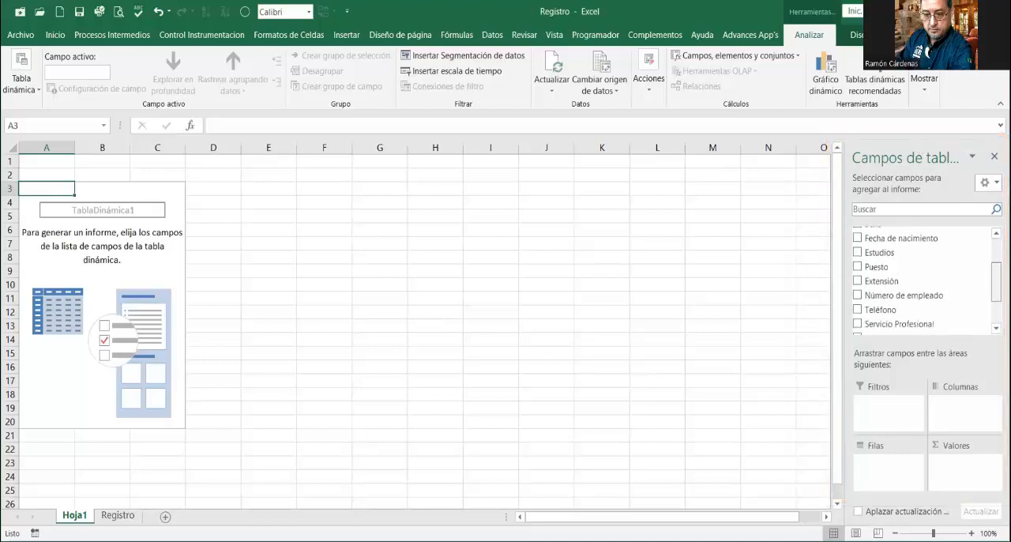
pyautogui.scroll(5, 925, 280)
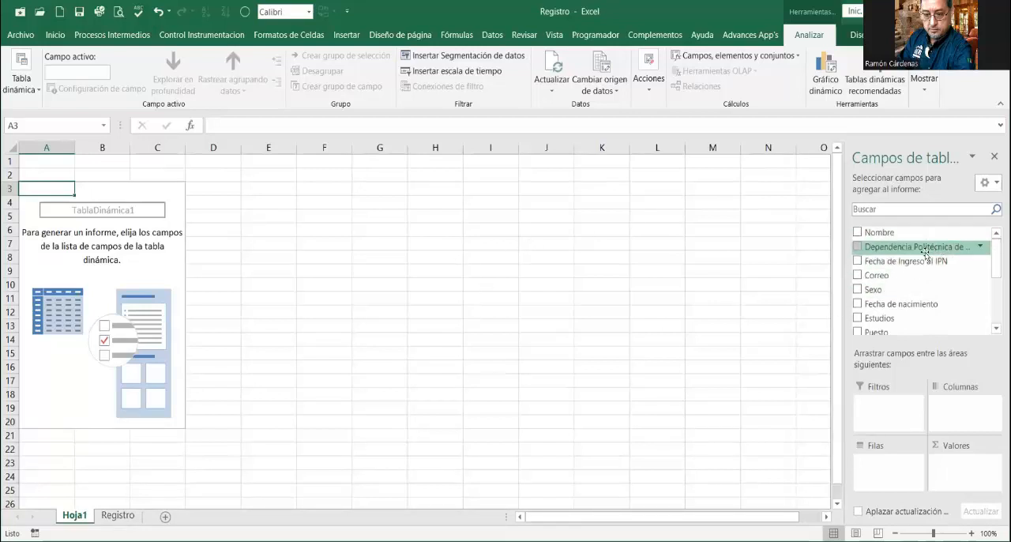
pyautogui.scroll(-2, 920, 280)
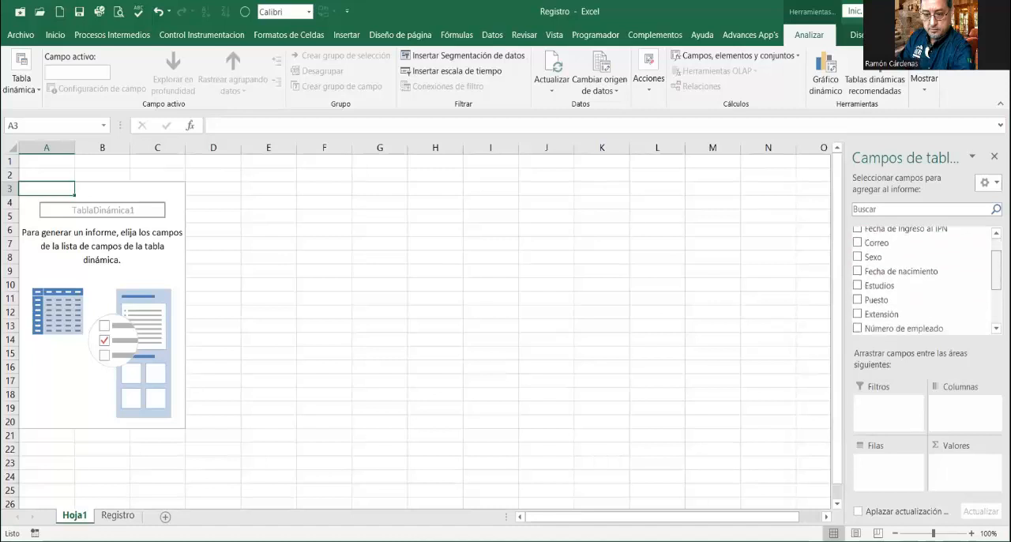
pyautogui.scroll(2, 921, 281)
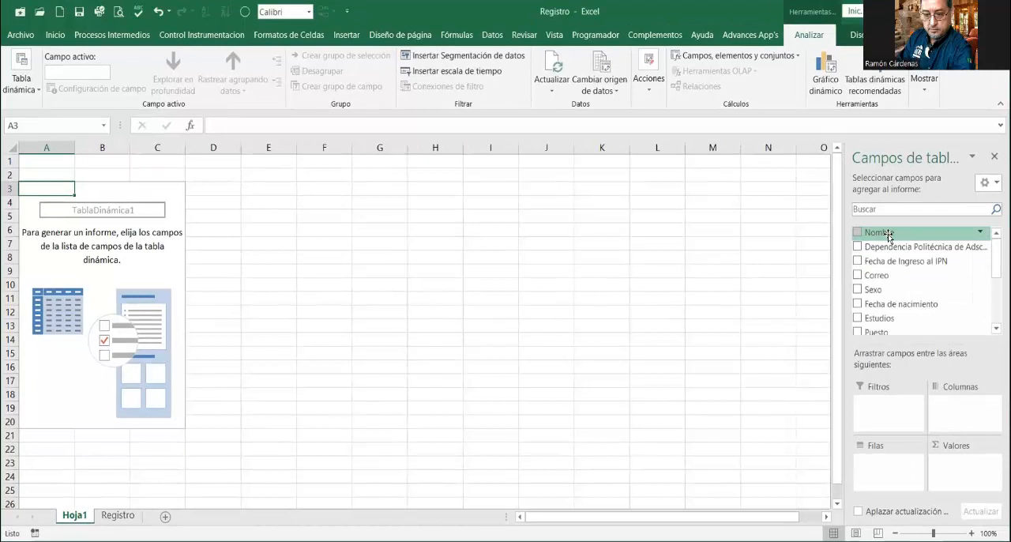
pyautogui.moveTo(889, 236); pyautogui.dragTo(893, 466)
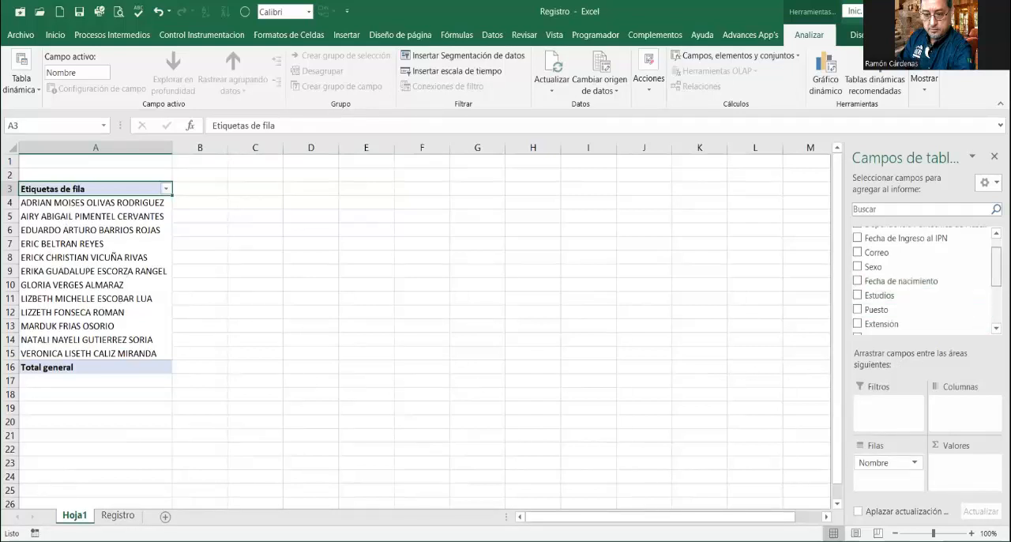
# Step: Add the Estudios field to the PivotTable's column area and also to its values area as a count
pyautogui.scroll(2, 986, 282)
pyautogui.scroll(-1, 987, 281)
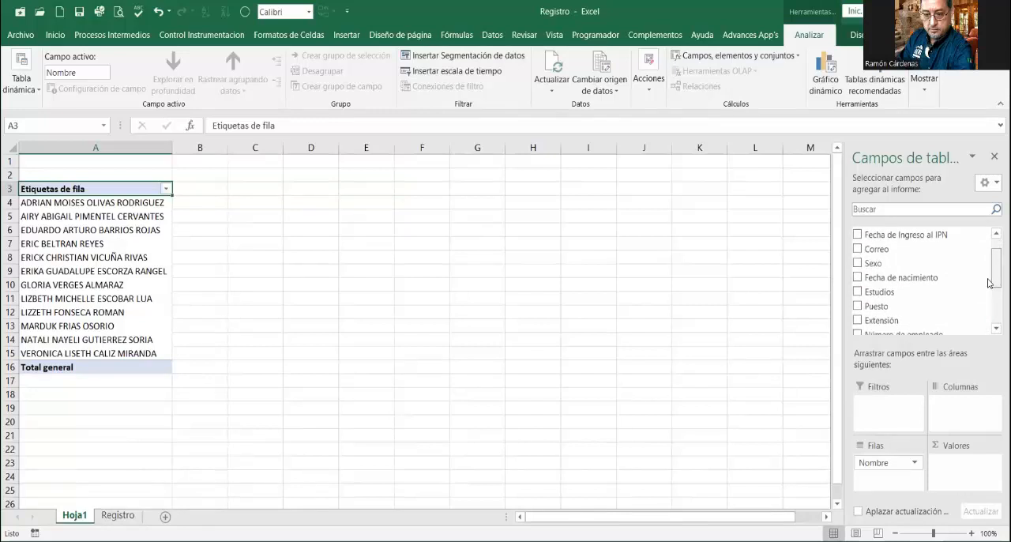
pyautogui.scroll(-1, 988, 282)
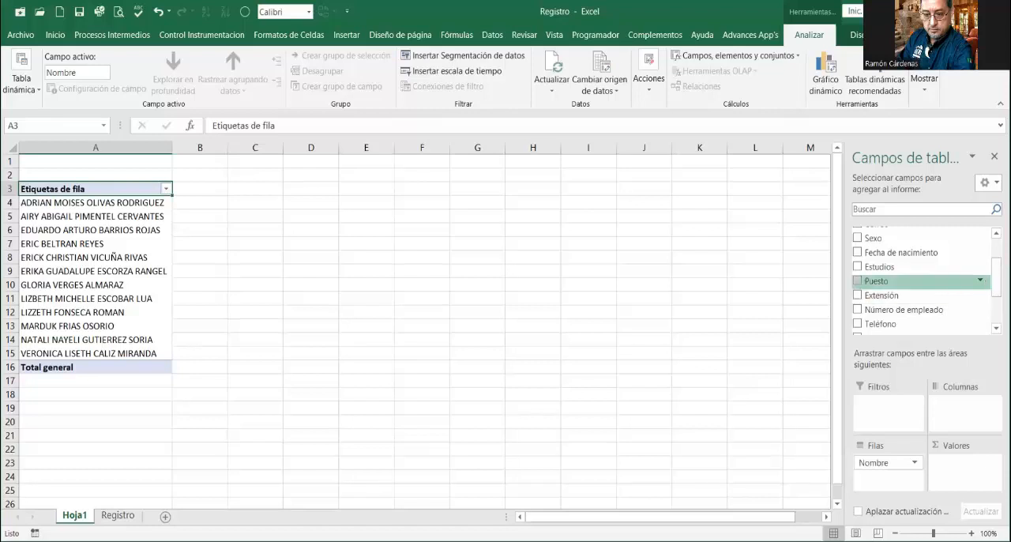
pyautogui.scroll(3, 925, 281)
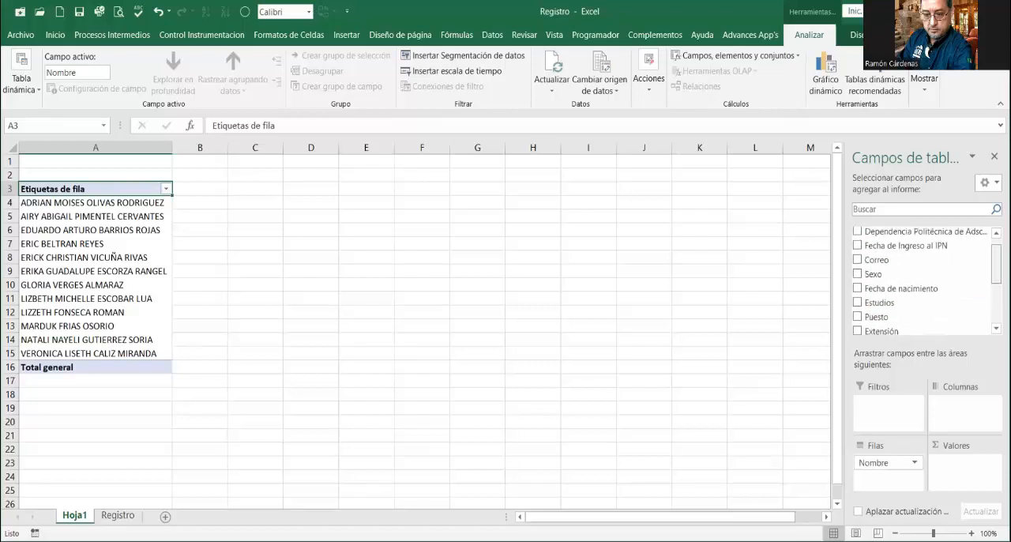
pyautogui.scroll(-5, 925, 280)
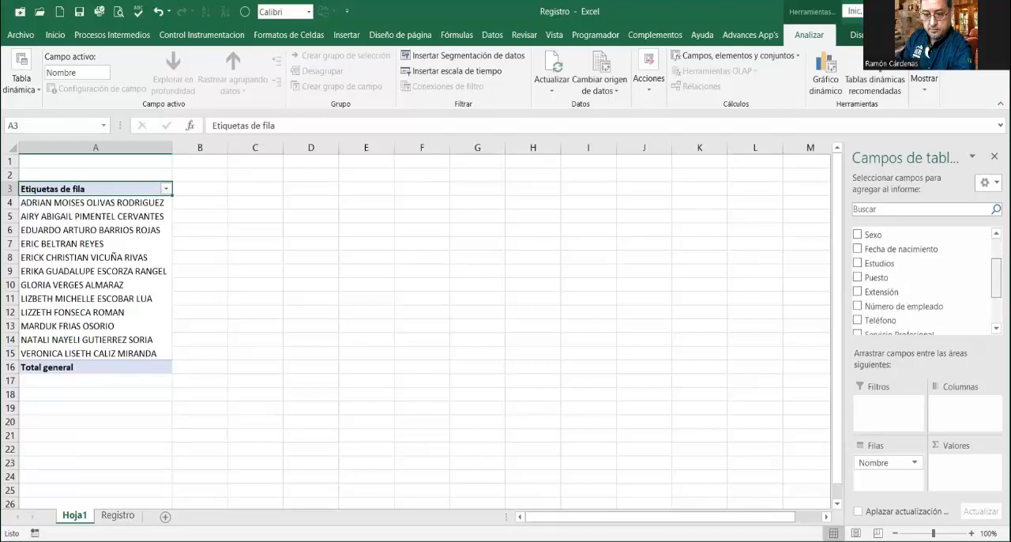
pyautogui.moveTo(996, 291); pyautogui.dragTo(997, 293)
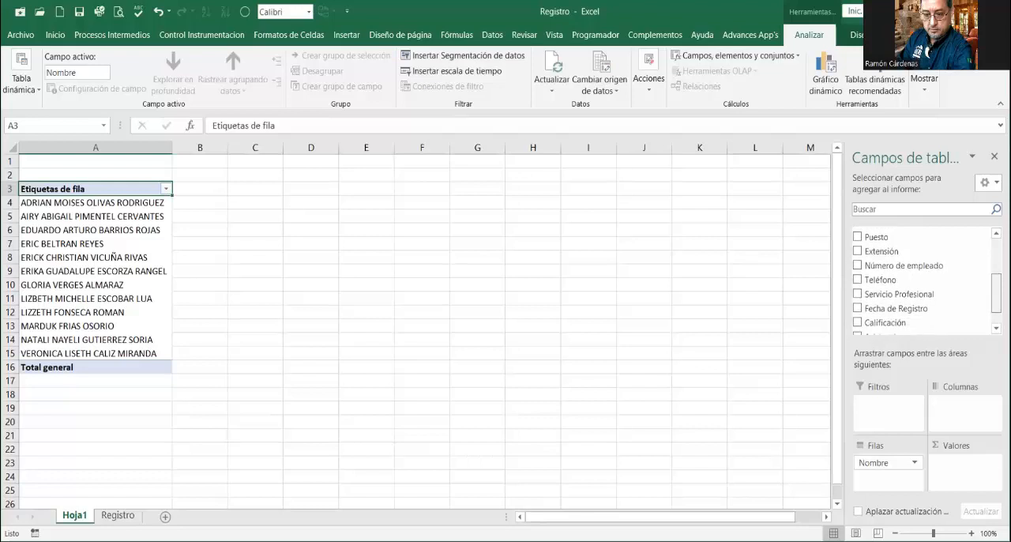
pyautogui.scroll(1, 924, 280)
pyautogui.scroll(1, 924, 280)
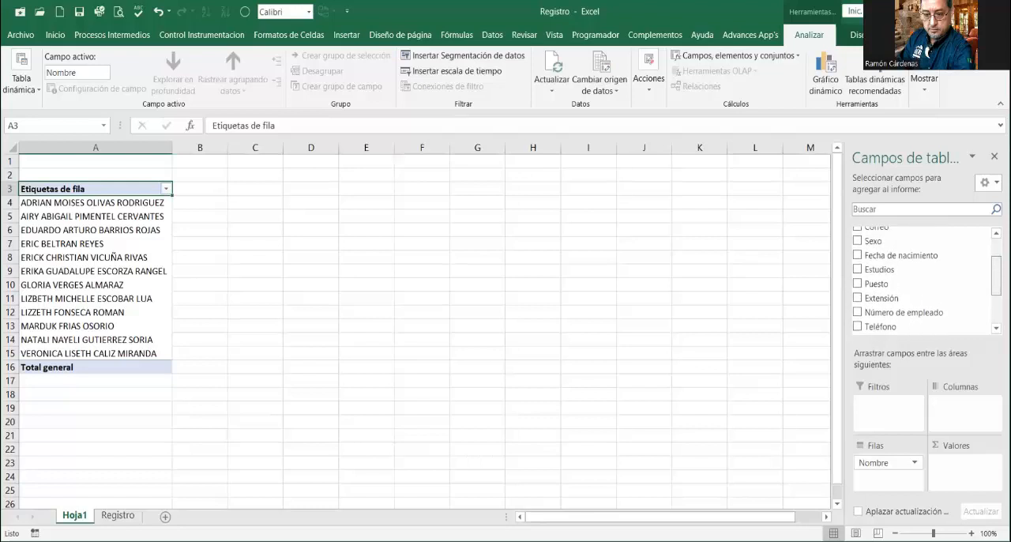
pyautogui.moveTo(889, 269); pyautogui.dragTo(958, 405)
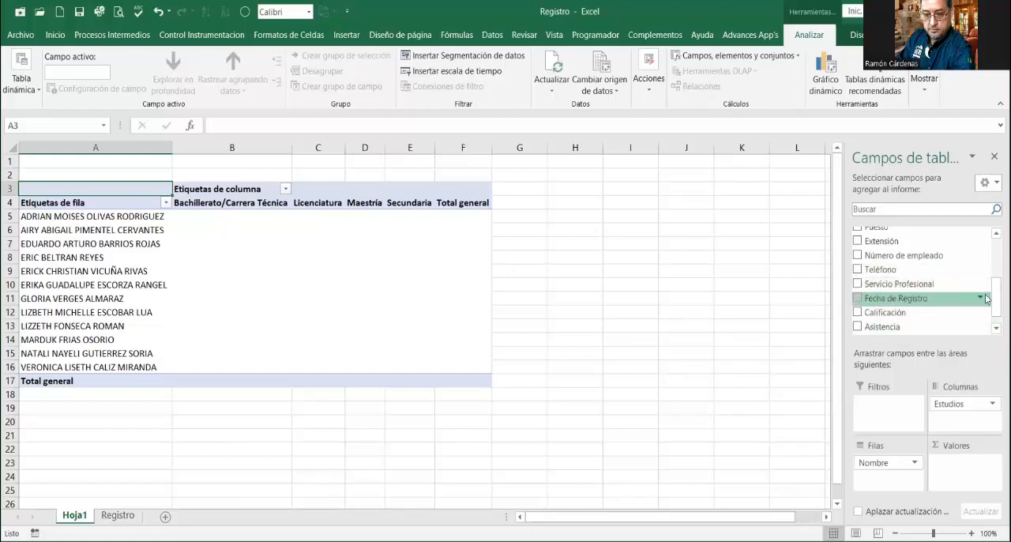
pyautogui.scroll(3, 925, 284)
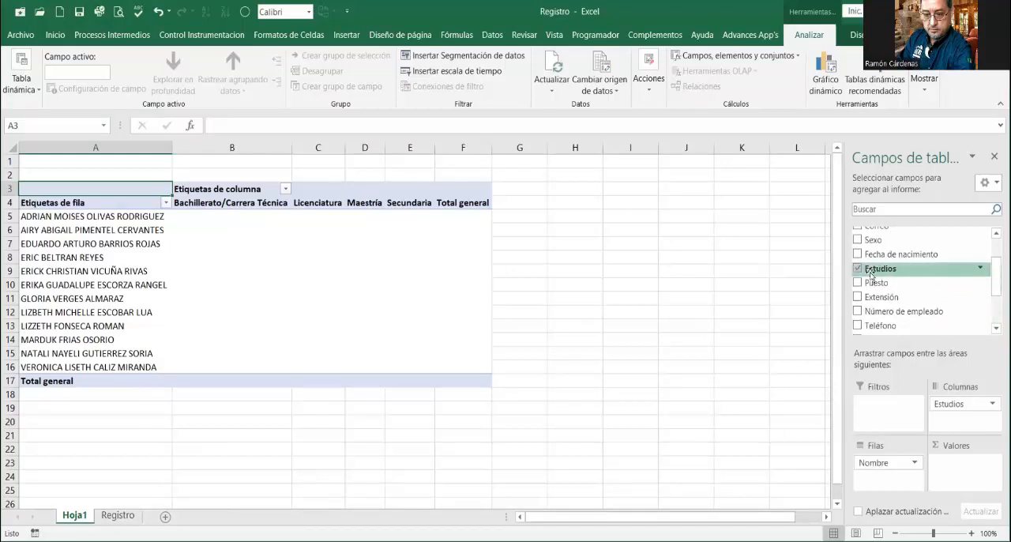
pyautogui.moveTo(872, 274); pyautogui.dragTo(953, 468)
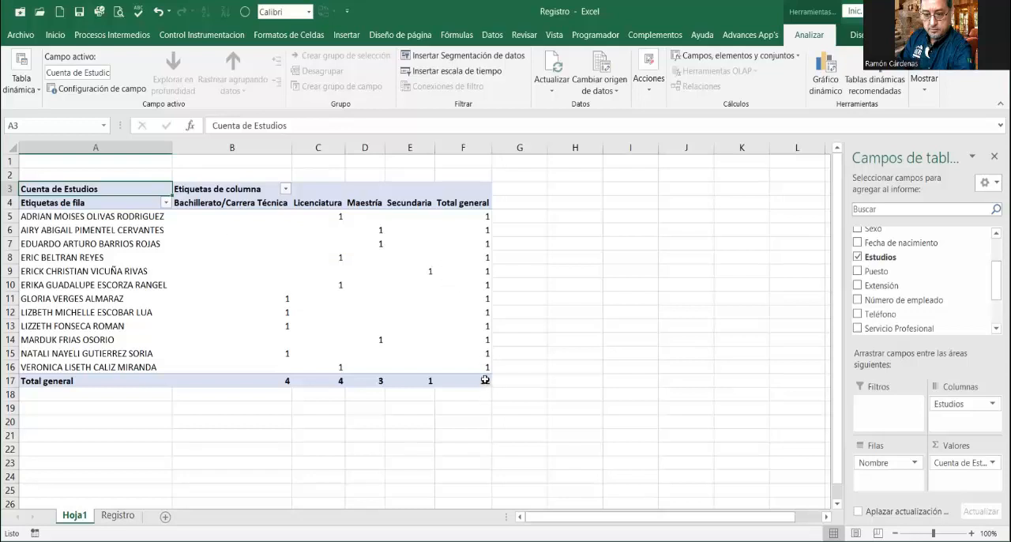
# Step: Review the participant rows and their Estudios entries in the source table on the Registro sheet
pyautogui.click(115, 516)
pyautogui.click(164, 440)
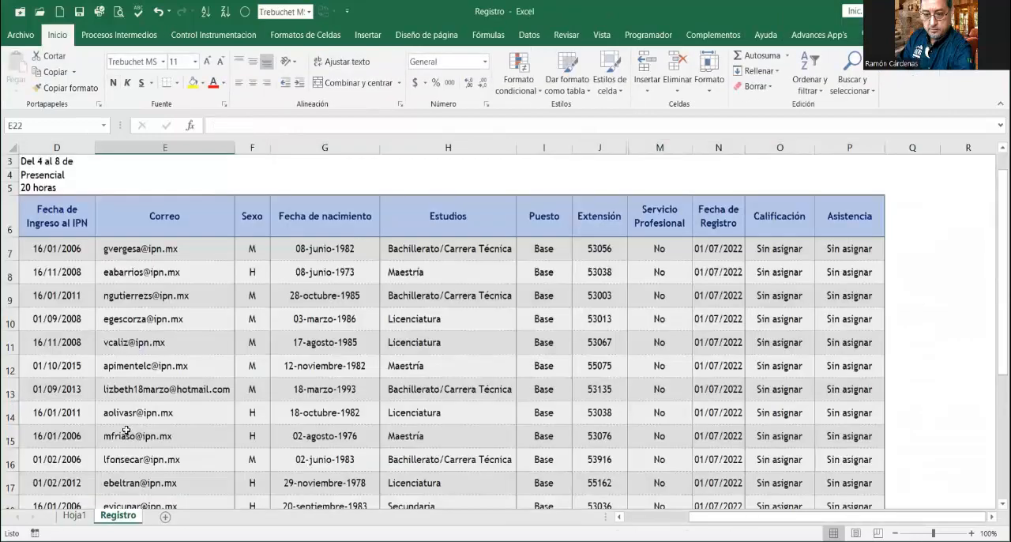
pyautogui.moveTo(713, 519); pyautogui.dragTo(549, 478)
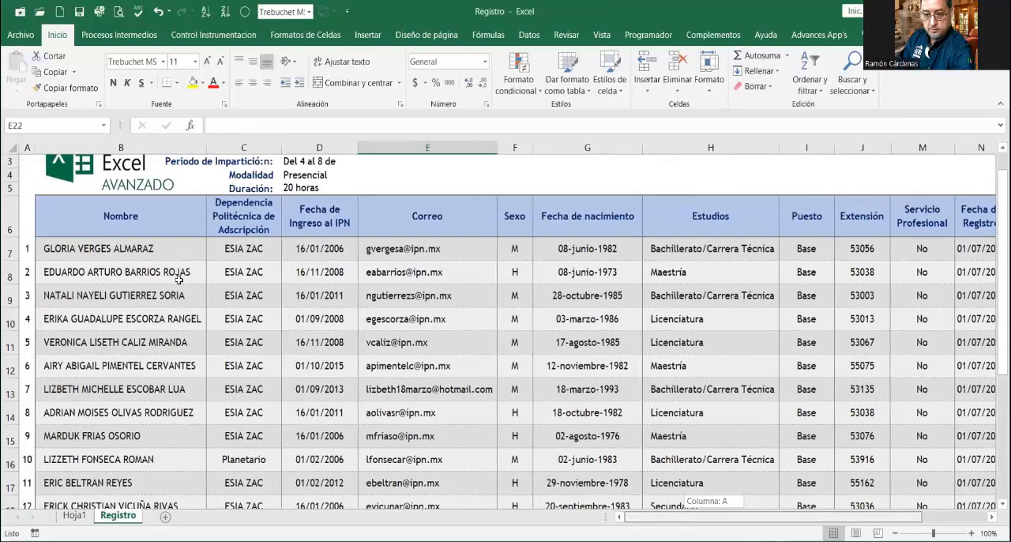
pyautogui.scroll(-1, 178, 279)
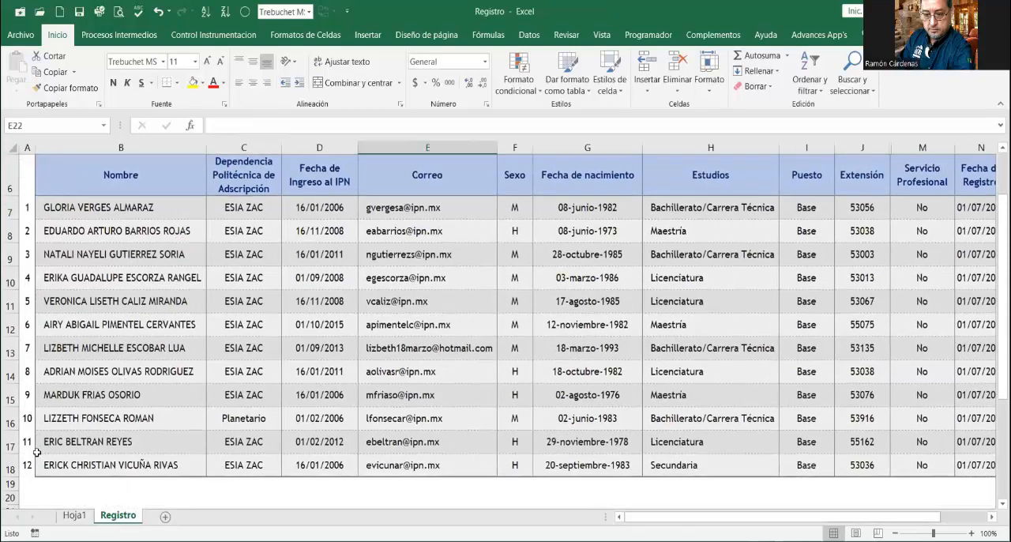
pyautogui.scroll(1, 86, 331)
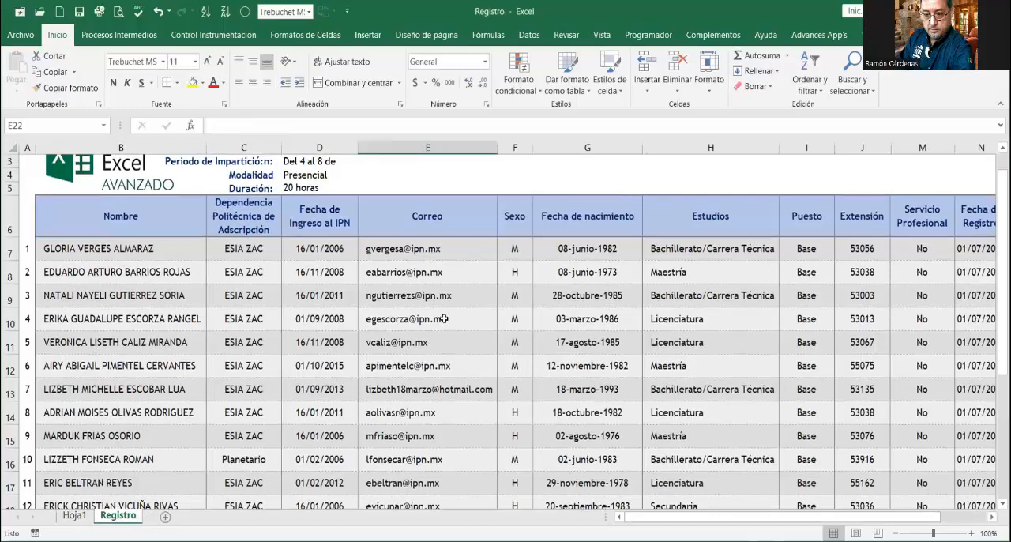
# Step: Inspect the PivotTable's grand totals on Hoja1 for Bachillerato/Carrera Técnica, Licenciatura, Maestría and Secundaria
pyautogui.click(75, 515)
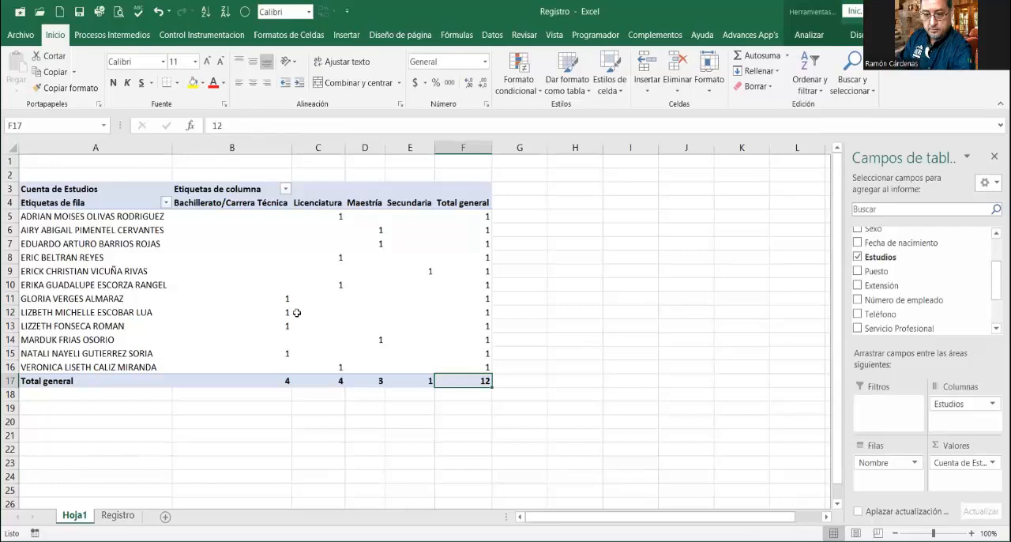
pyautogui.click(291, 381)
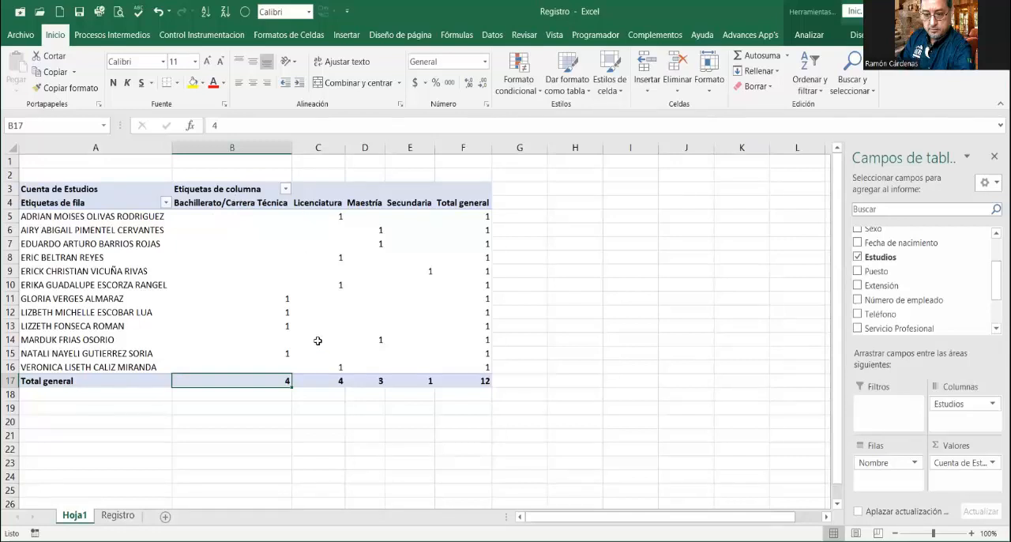
pyautogui.click(326, 380)
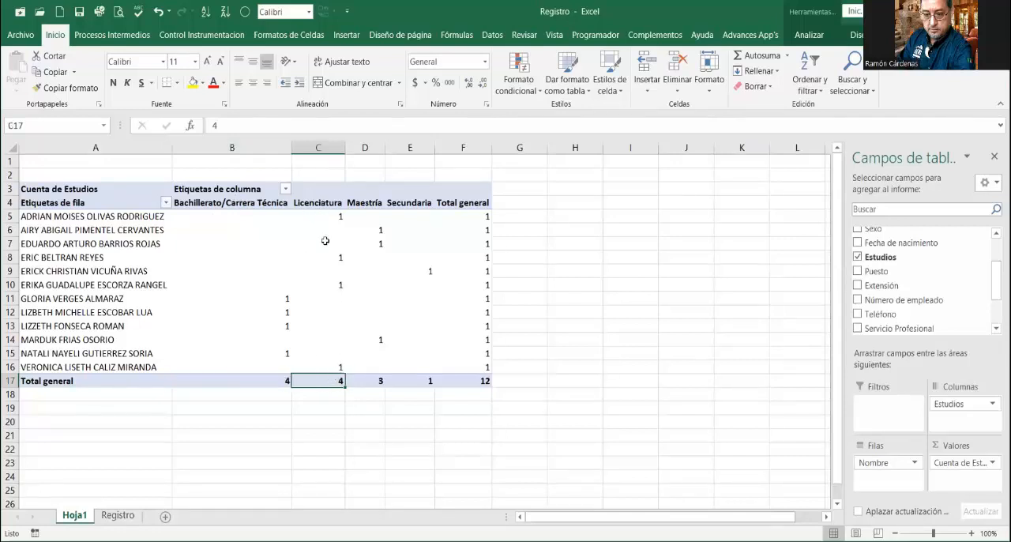
pyautogui.click(378, 383)
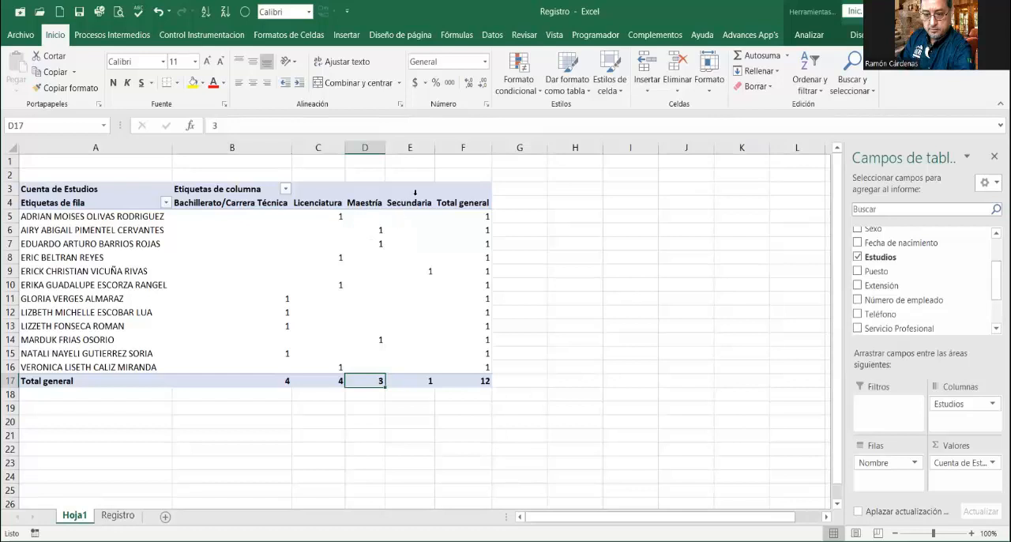
pyautogui.click(419, 380)
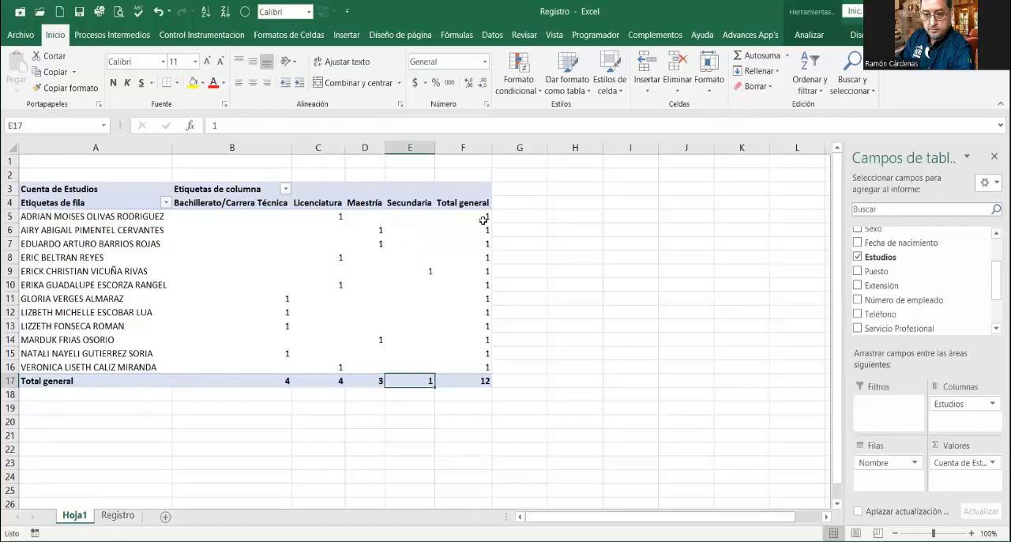
pyautogui.moveTo(477, 219)
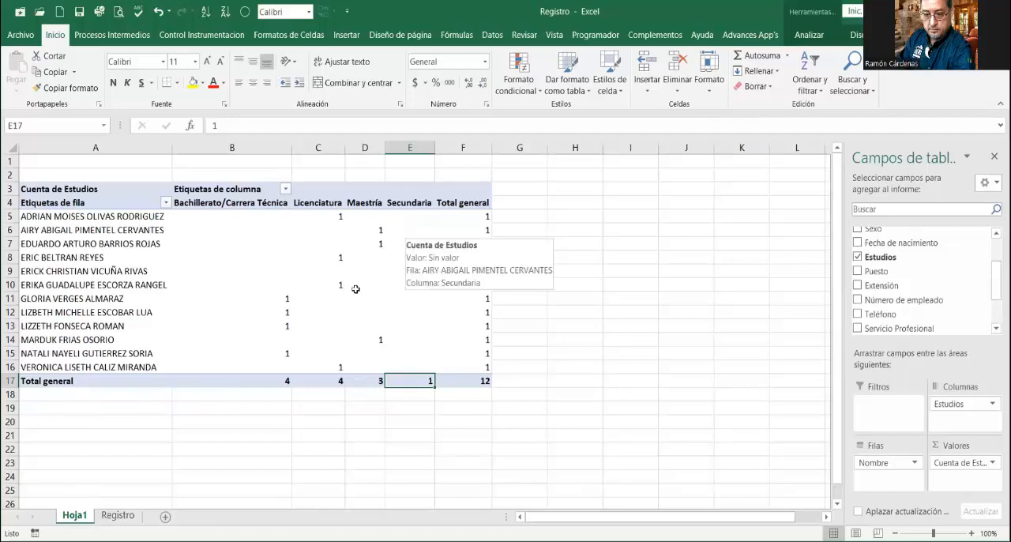
pyautogui.moveTo(181, 272)
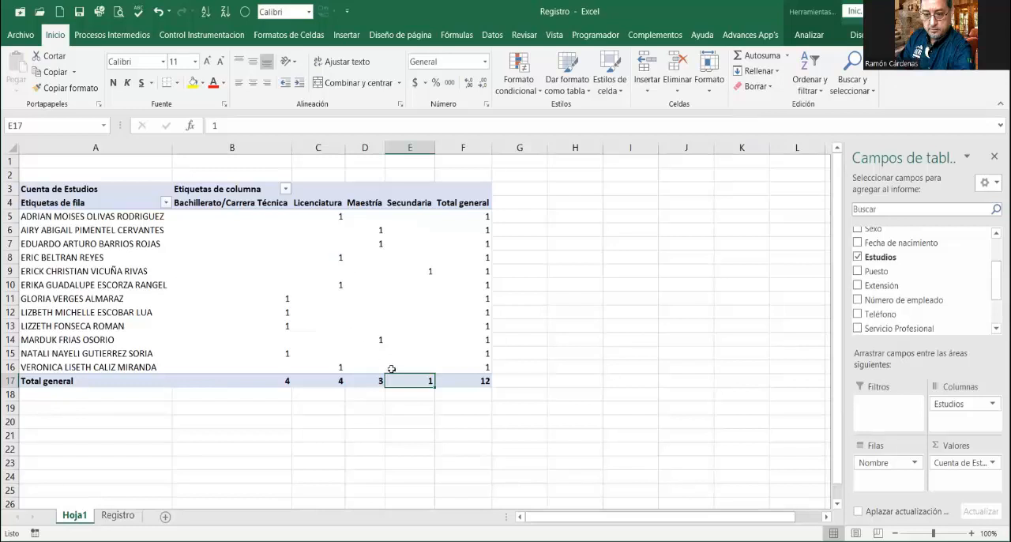
pyautogui.moveTo(391, 369)
# Step: Add the Sexo field to the PivotTable's filter area
pyautogui.scroll(1, 886, 242)
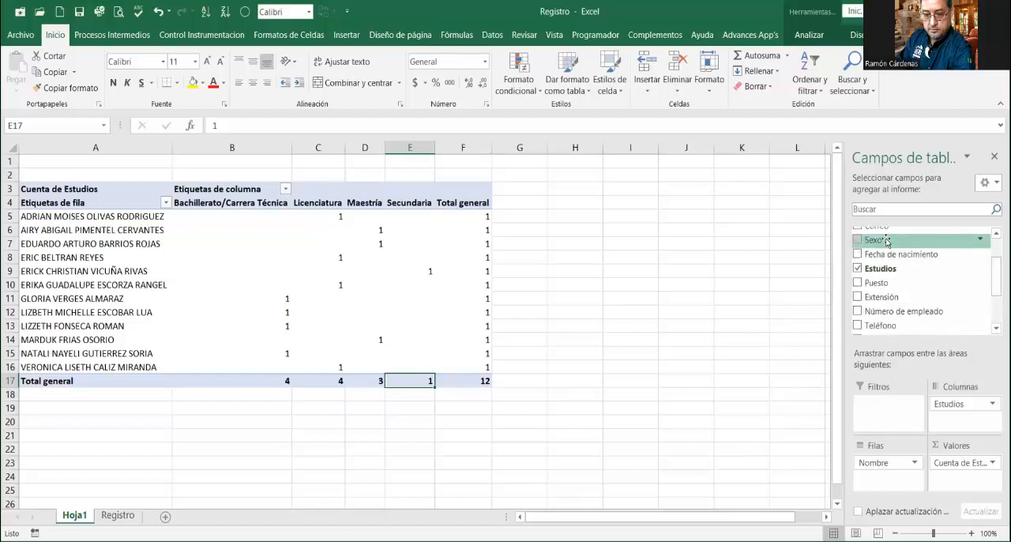
pyautogui.moveTo(886, 242); pyautogui.dragTo(901, 417)
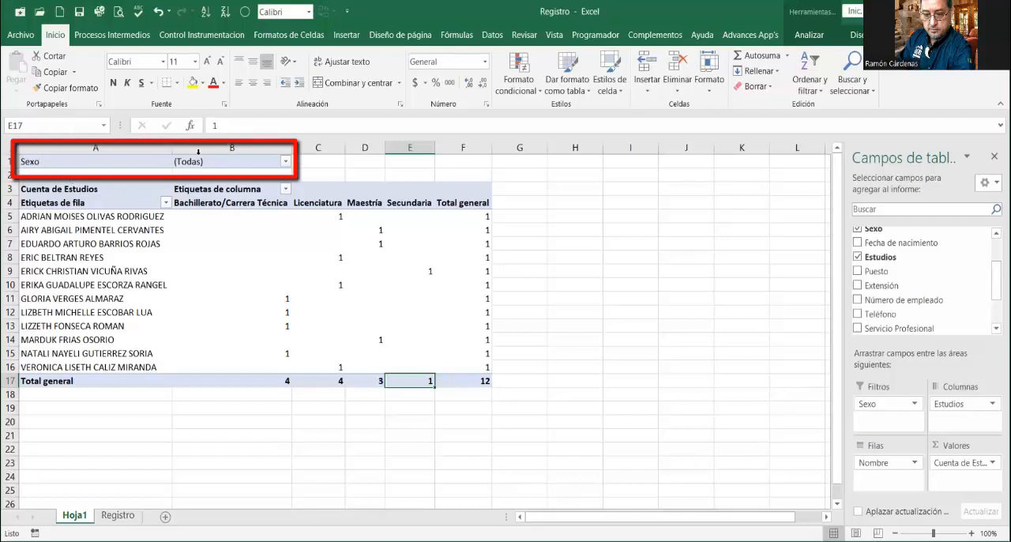
pyautogui.click(77, 160)
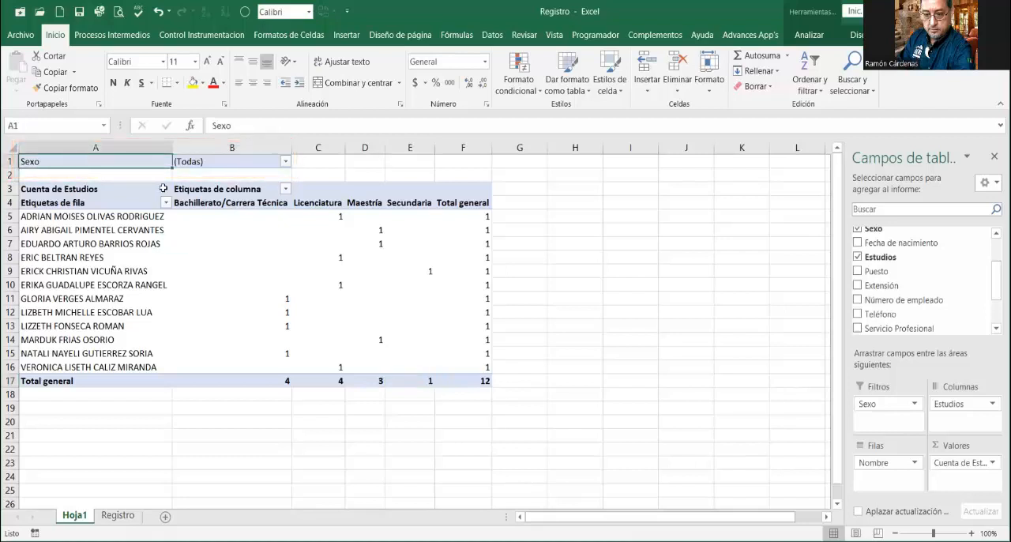
# Step: Filter the PivotTable by Sexo to M and check the listed participants and their grand total
pyautogui.click(286, 163)
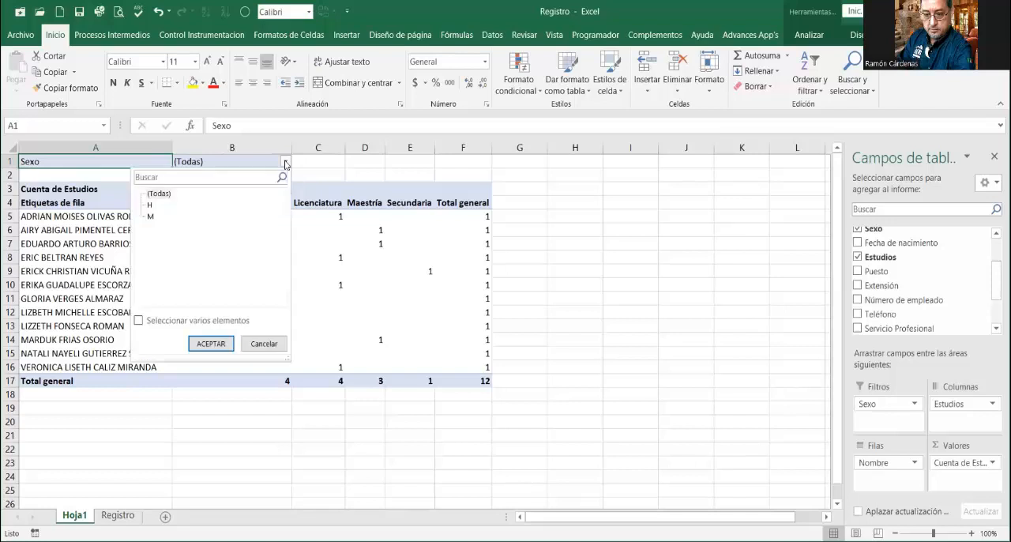
pyautogui.doubleClick(150, 216)
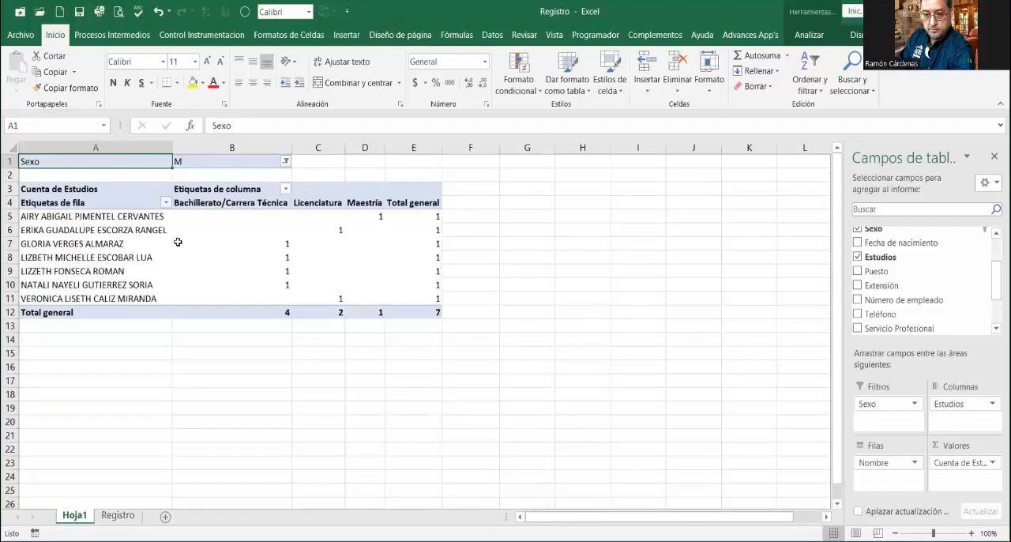
pyautogui.click(67, 214)
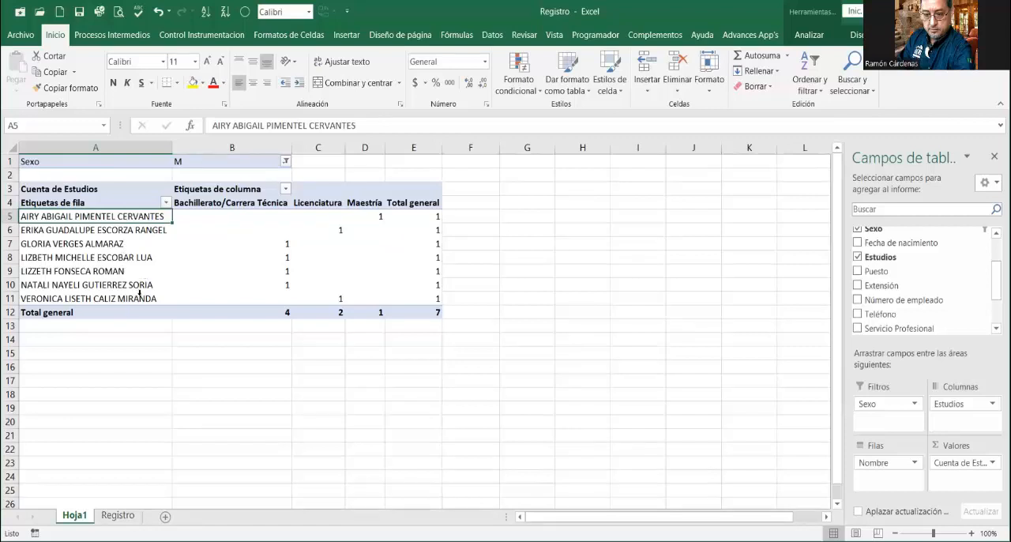
pyautogui.click(423, 313)
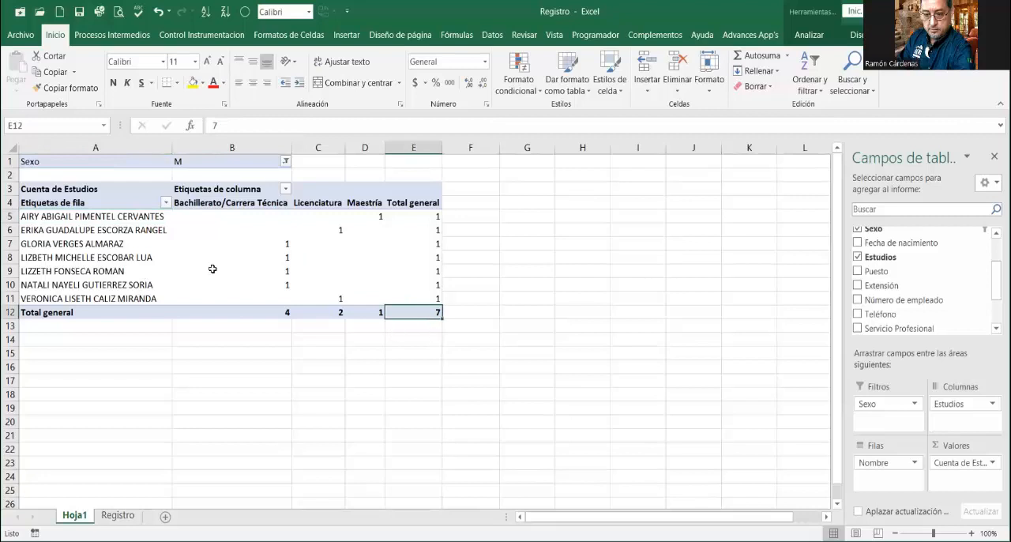
# Step: Switch the PivotTable's Sexo filter to H and check the grand total
pyautogui.click(285, 161)
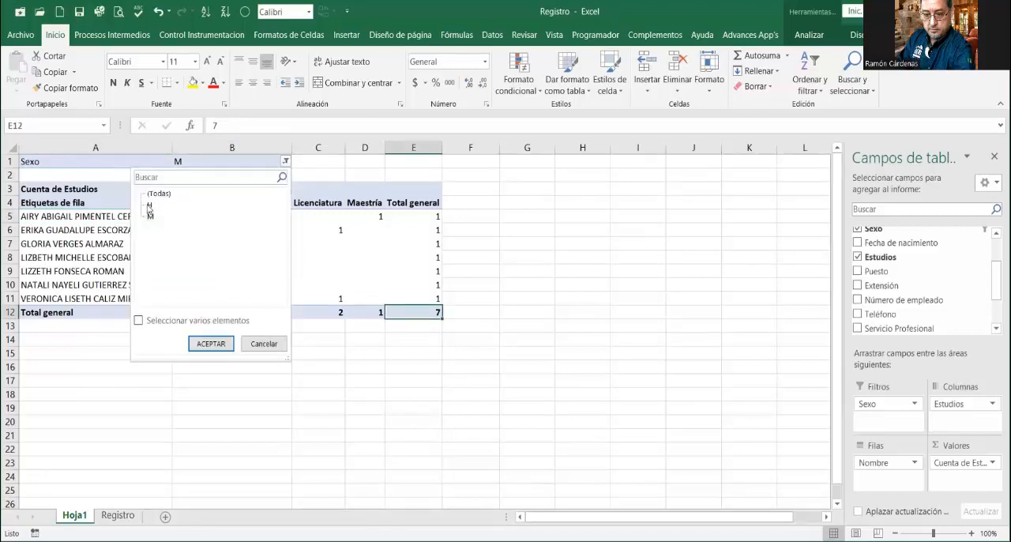
pyautogui.click(150, 206)
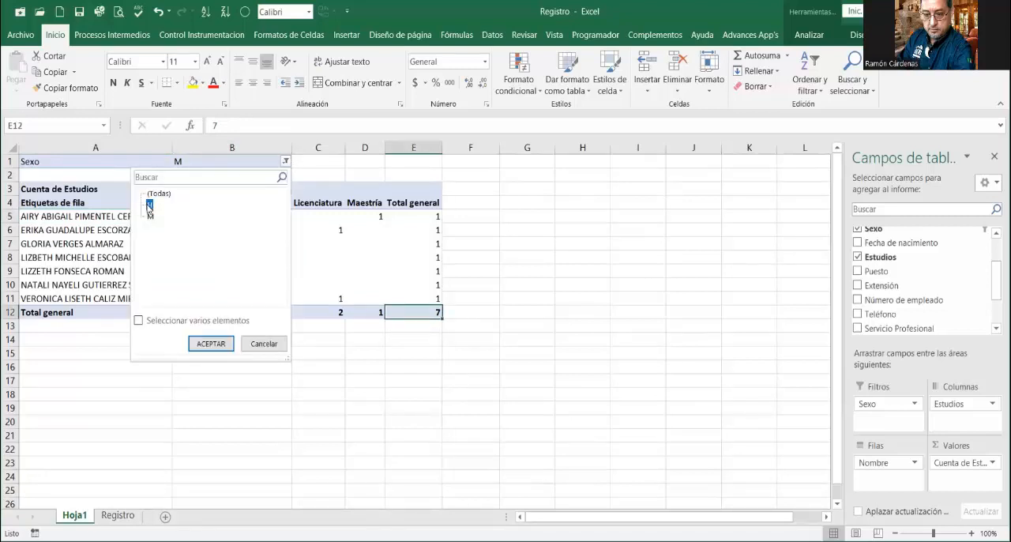
pyautogui.click(213, 347)
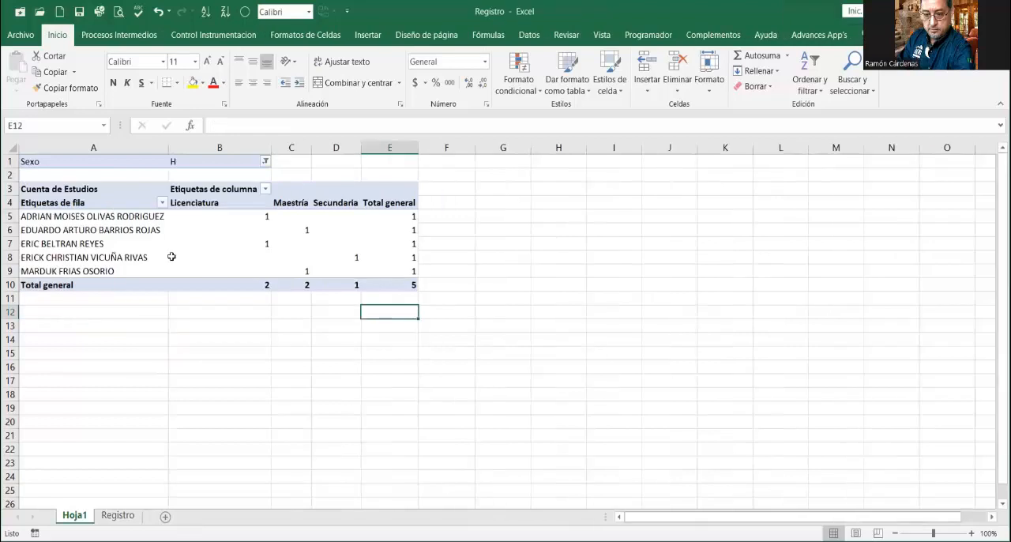
pyautogui.click(403, 288)
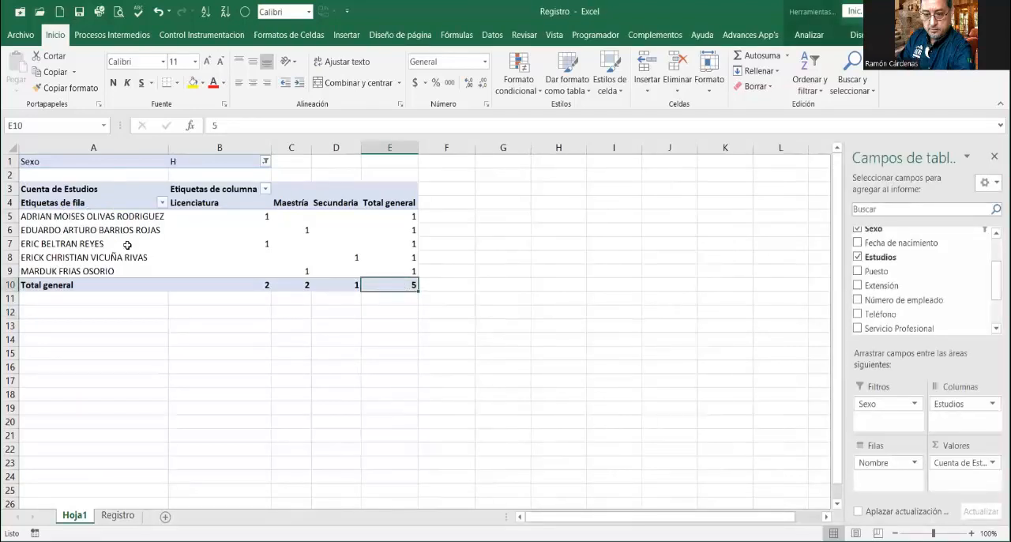
# Step: Reset the PivotTable's Sexo filter to (Todas)
pyautogui.click(266, 161)
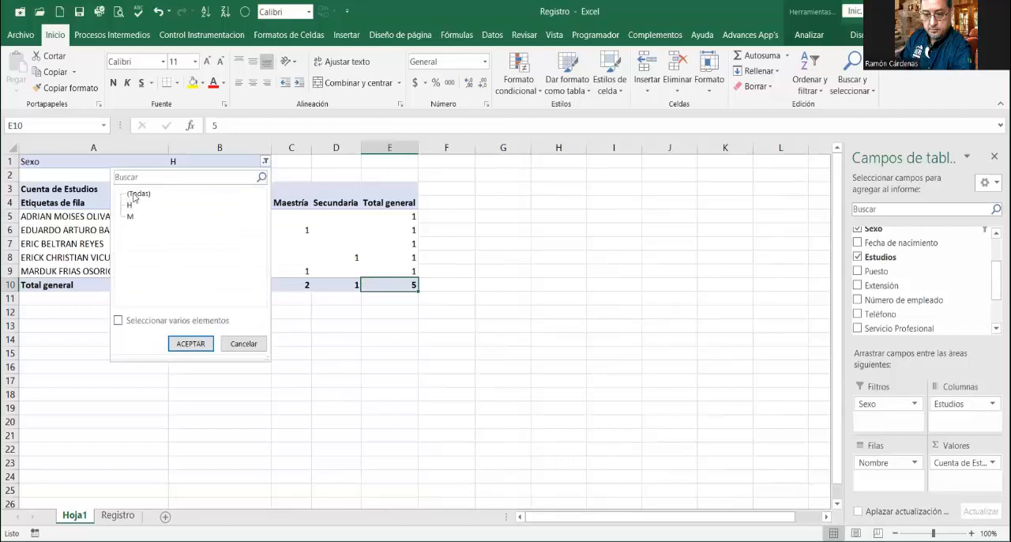
pyautogui.click(139, 193)
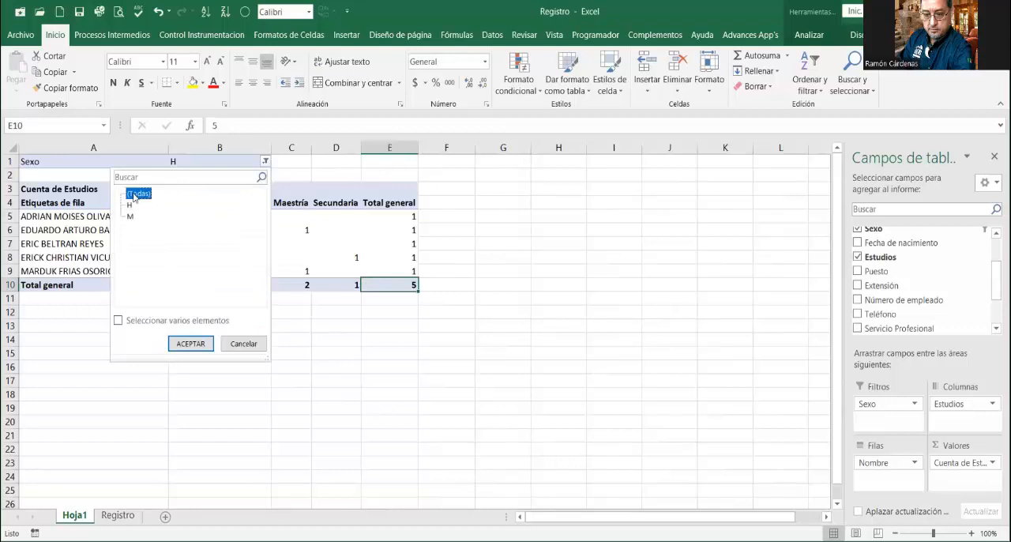
pyautogui.click(190, 343)
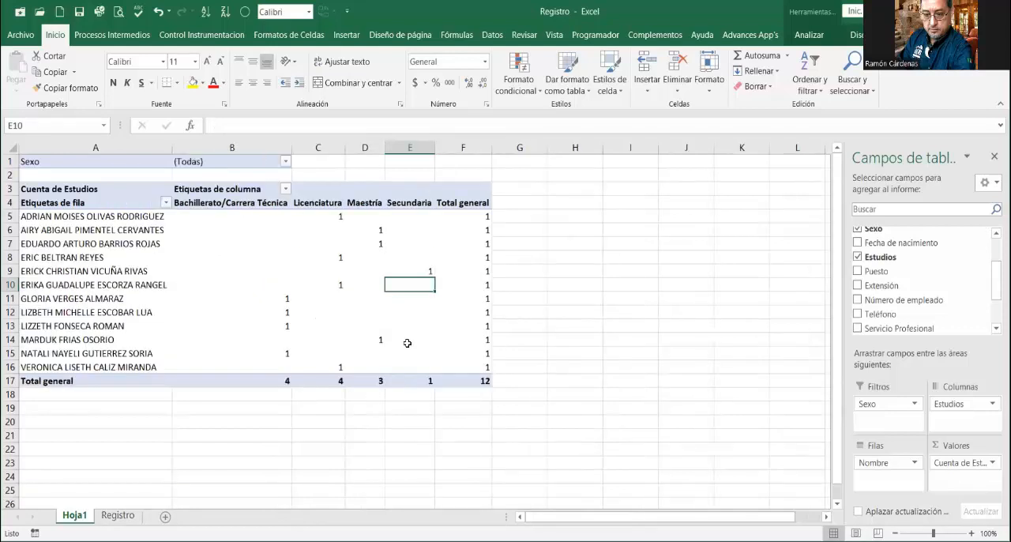
pyautogui.moveTo(407, 343)
pyautogui.hotkey('alt', 'Tab')
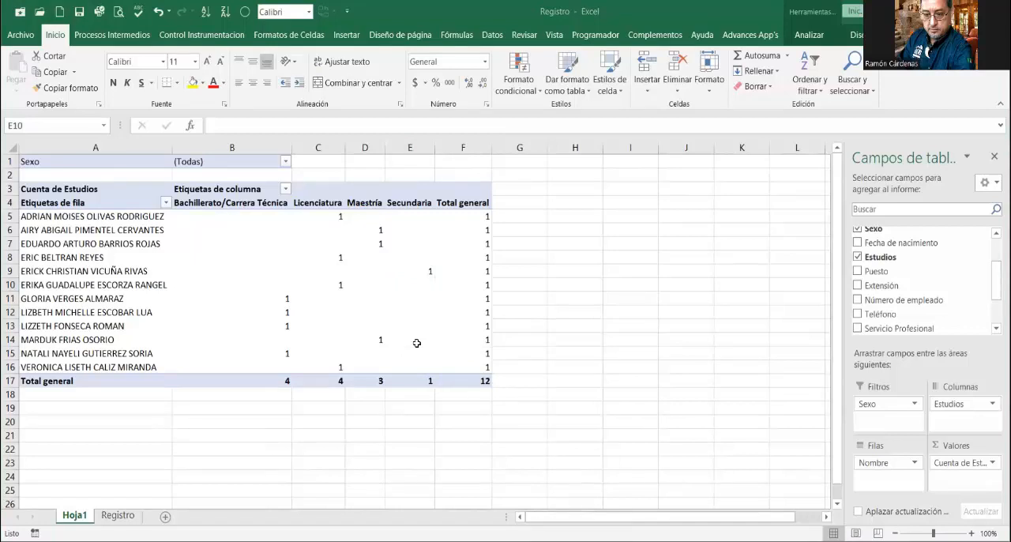
# Step: Review the participant records and column headings on the Registro sheet, and return to the PivotTable on Hoja1
pyautogui.hotkey('alt', 'Tab')
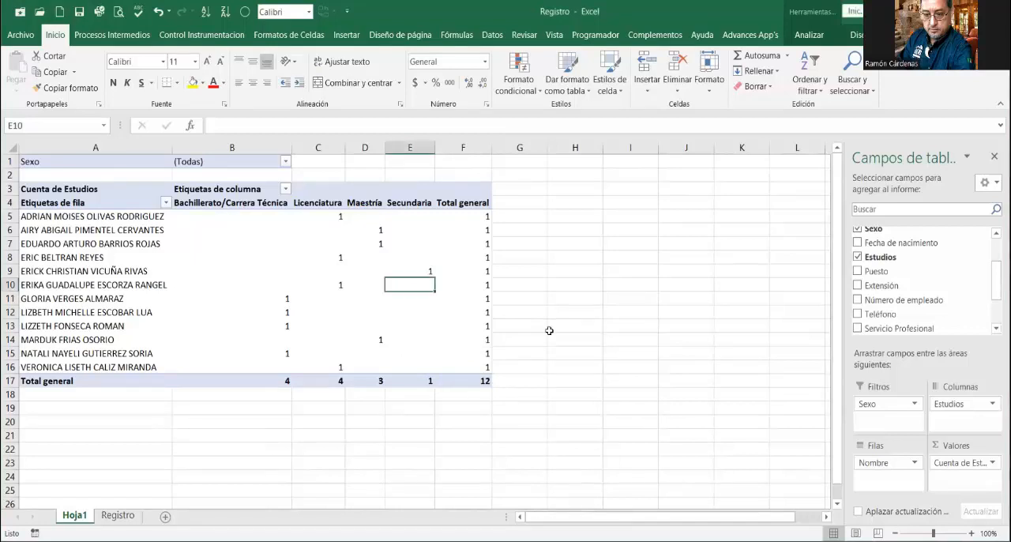
pyautogui.click(117, 515)
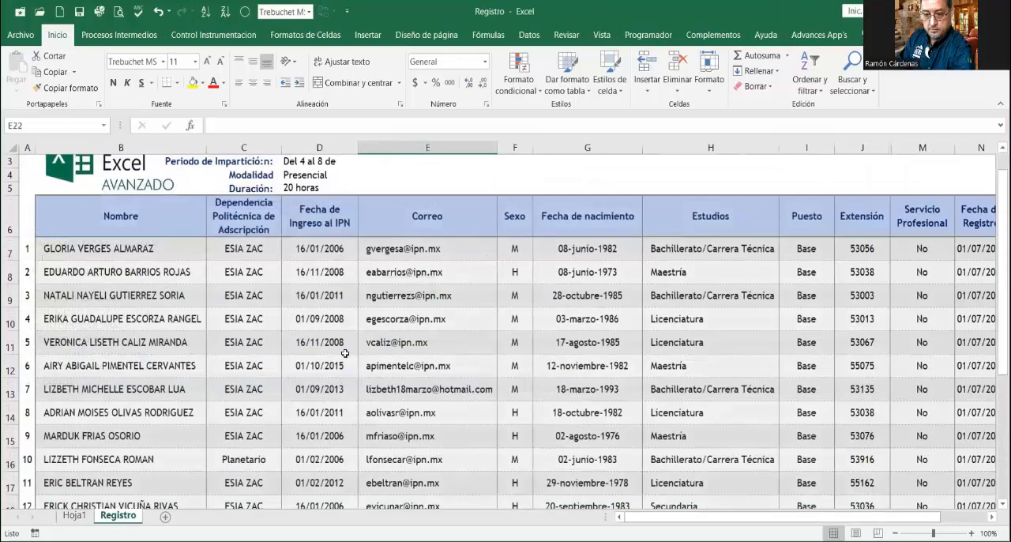
pyautogui.scroll(-1, 348, 341)
pyautogui.scroll(2, 316, 340)
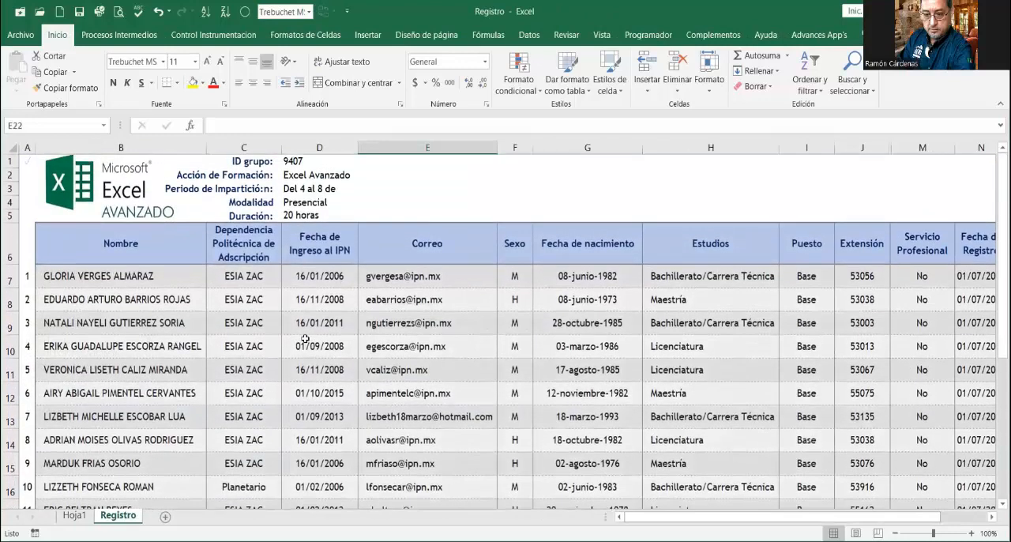
pyautogui.scroll(-1, 455, 343)
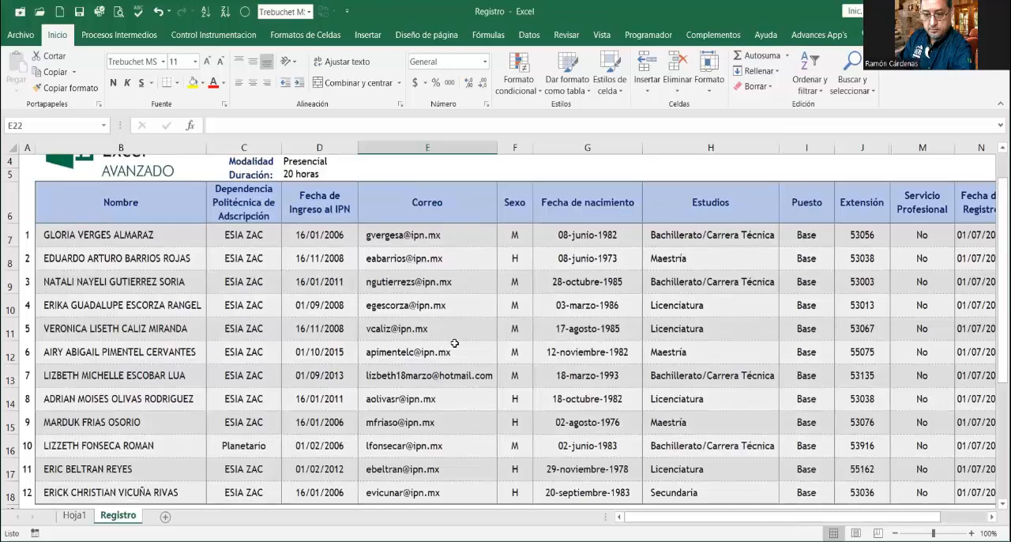
pyautogui.scroll(-1, 455, 343)
pyautogui.scroll(1, 455, 343)
pyautogui.click(352, 328)
pyautogui.scroll(-1, 352, 326)
pyautogui.scroll(2, 352, 326)
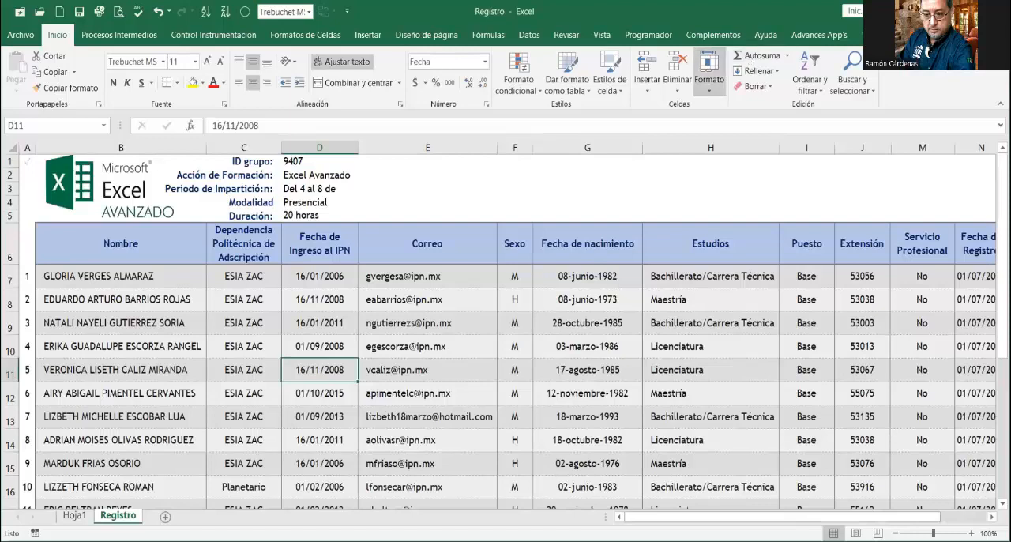
pyautogui.click(273, 329)
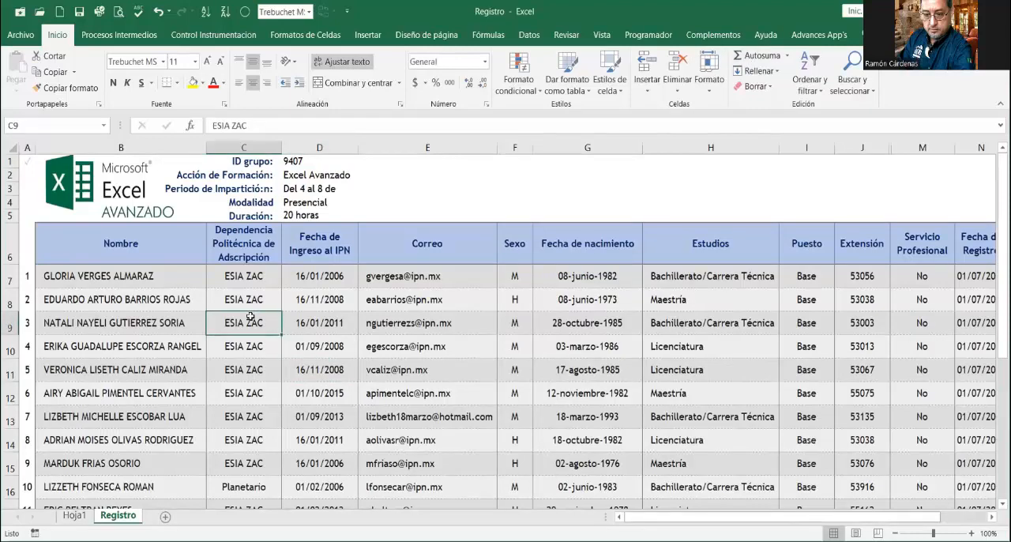
pyautogui.scroll(-1, 261, 324)
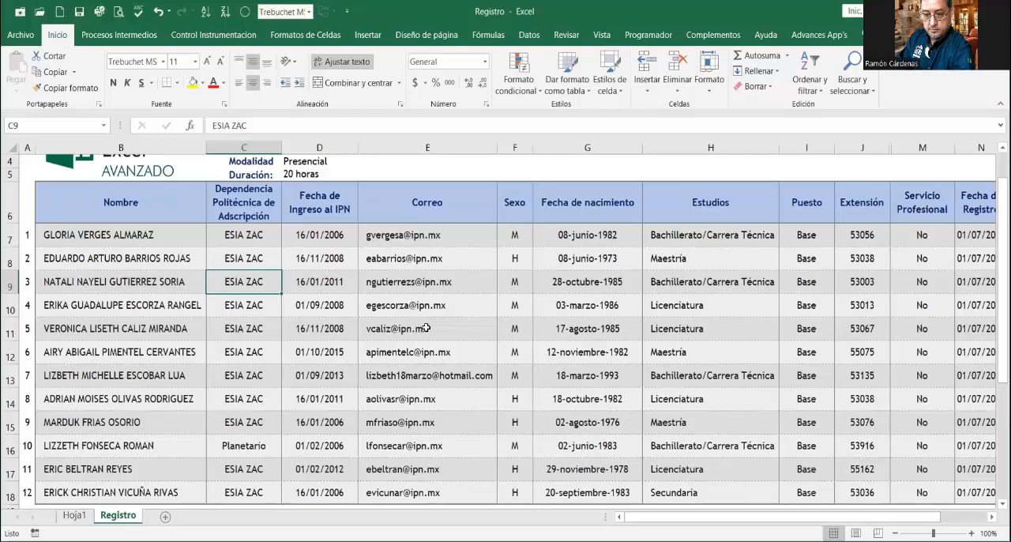
pyautogui.scroll(1, 282, 365)
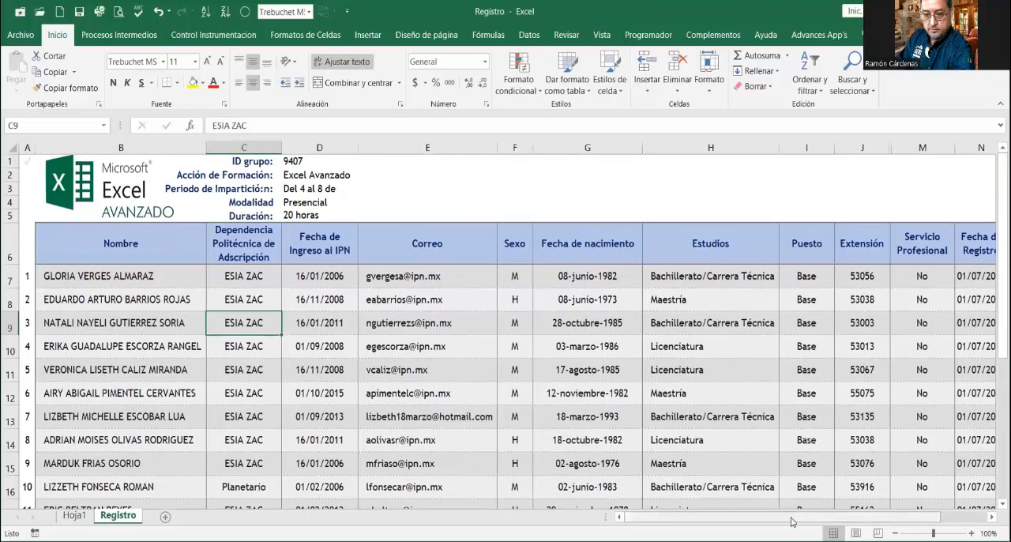
pyautogui.moveTo(792, 521)
pyautogui.mouseDown()
pyautogui.moveTo(806, 521)
pyautogui.moveTo(777, 520)
pyautogui.mouseUp()
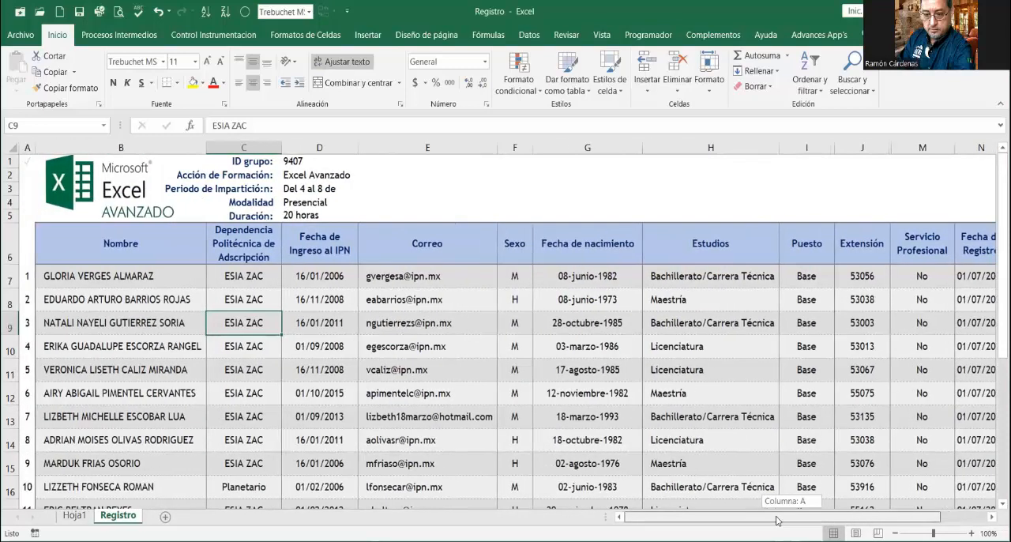
pyautogui.click(158, 281)
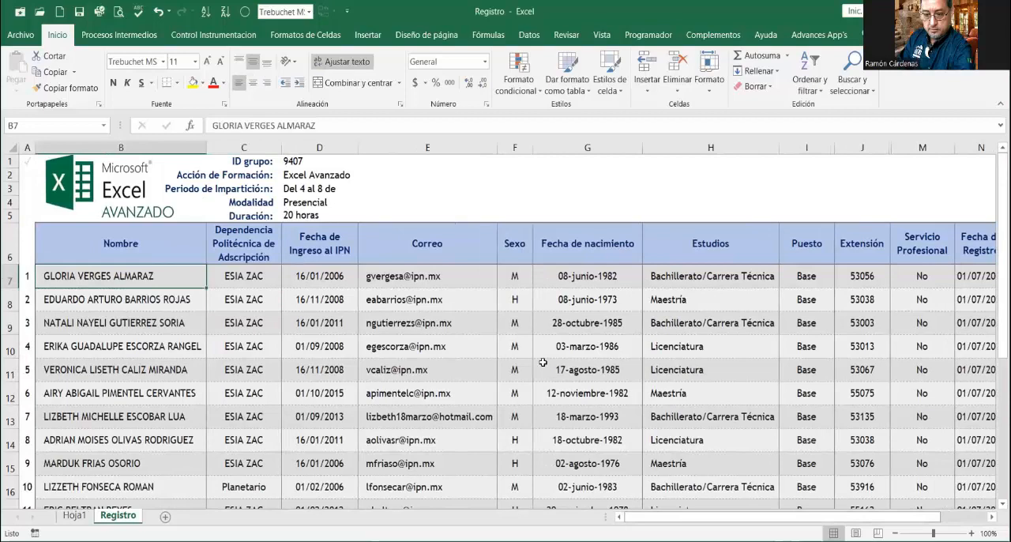
pyautogui.scroll(-2, 535, 361)
pyautogui.scroll(2, 534, 361)
pyautogui.click(75, 516)
pyautogui.click(400, 431)
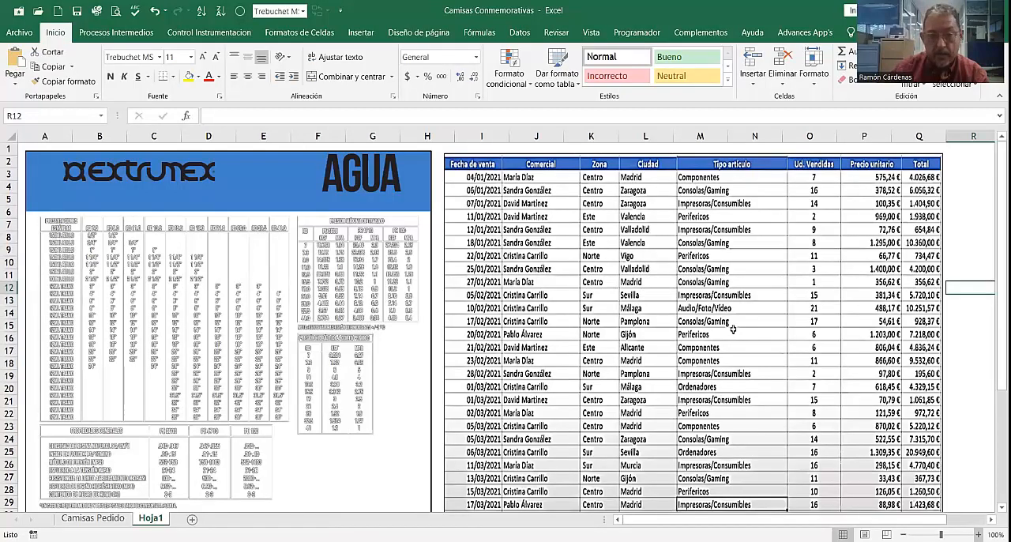
# Step: In the Camisas Conmemorativas workbook, examine the Presentaciones Estándar table on Hoja1, comparing roll and section presentations across the RD columns
pyautogui.keyDown('ctrl'); pyautogui.scroll(2, 734, 330); pyautogui.keyUp('ctrl')
pyautogui.moveTo(752, 520); pyautogui.dragTo(678, 522)
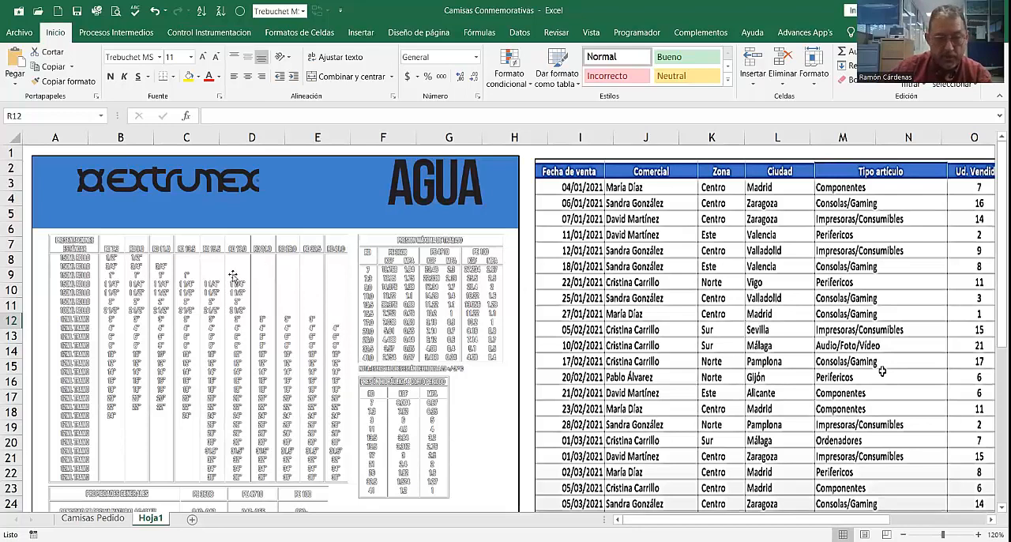
pyautogui.scroll(-1, 190, 333)
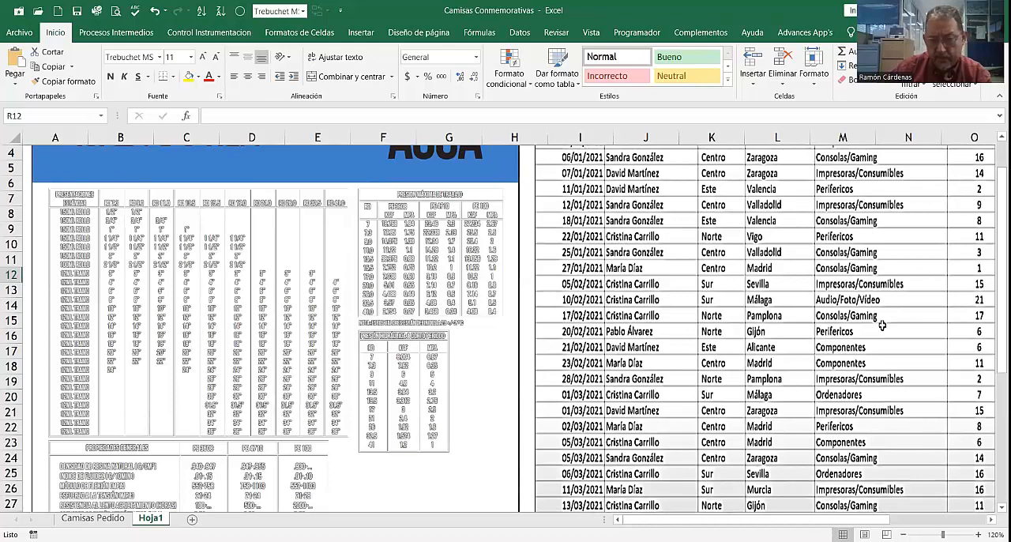
pyautogui.scroll(10, 882, 325)
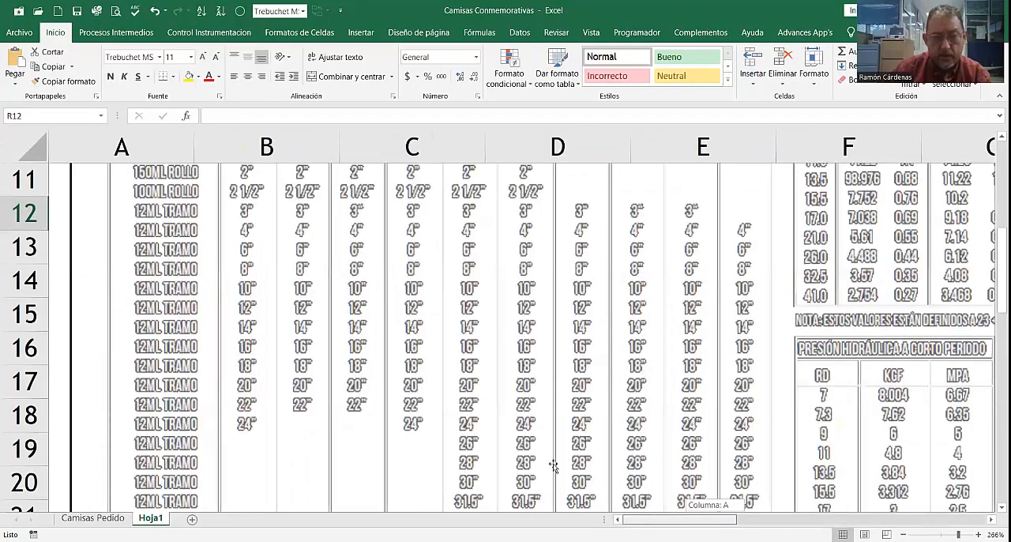
pyautogui.scroll(3, 554, 466)
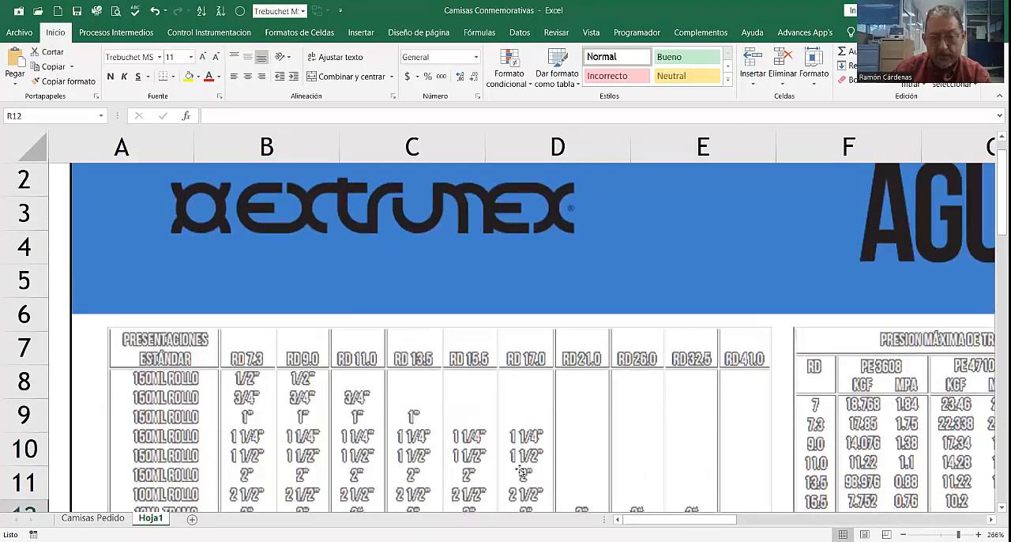
pyautogui.moveTo(681, 524); pyautogui.dragTo(653, 524)
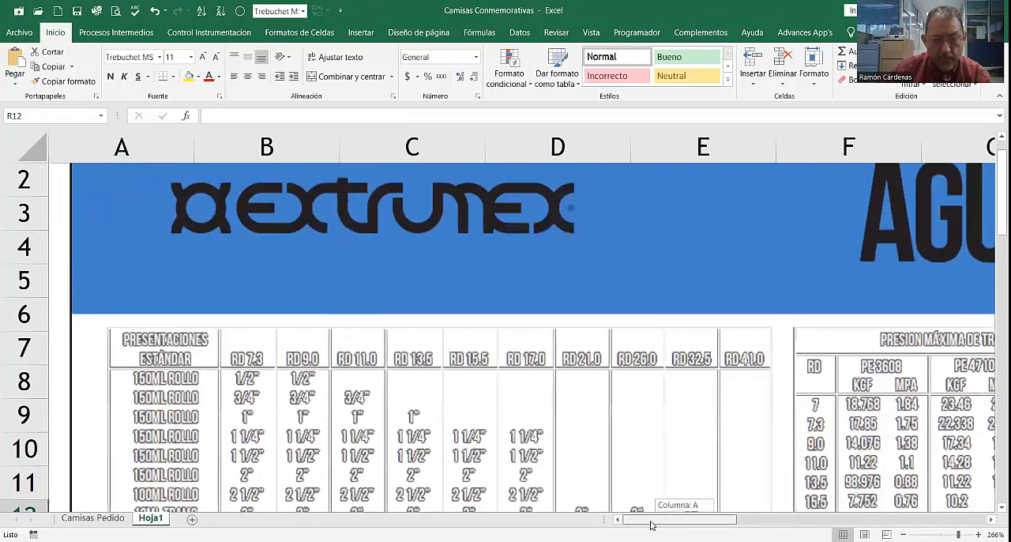
pyautogui.scroll(-1, 513, 437)
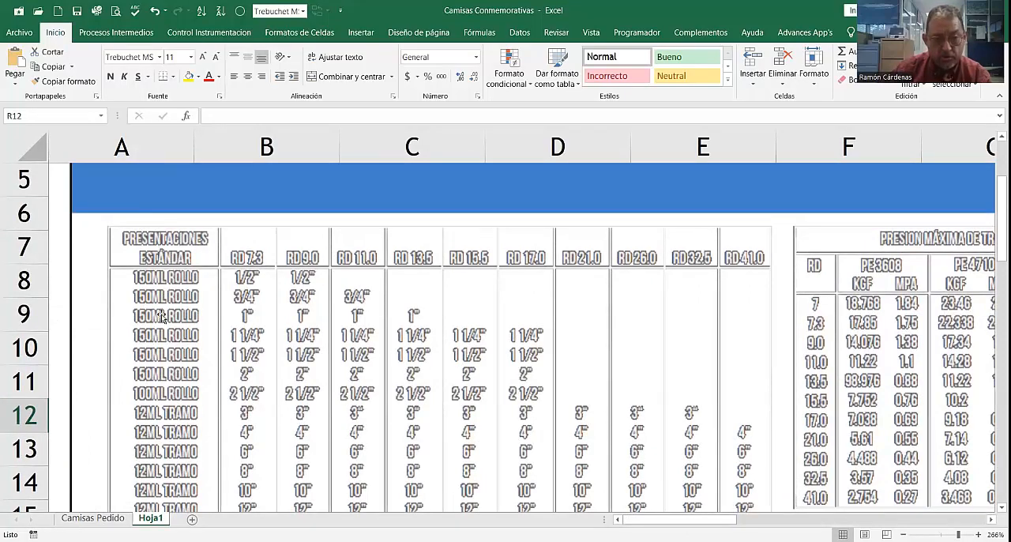
pyautogui.scroll(-1, 161, 316)
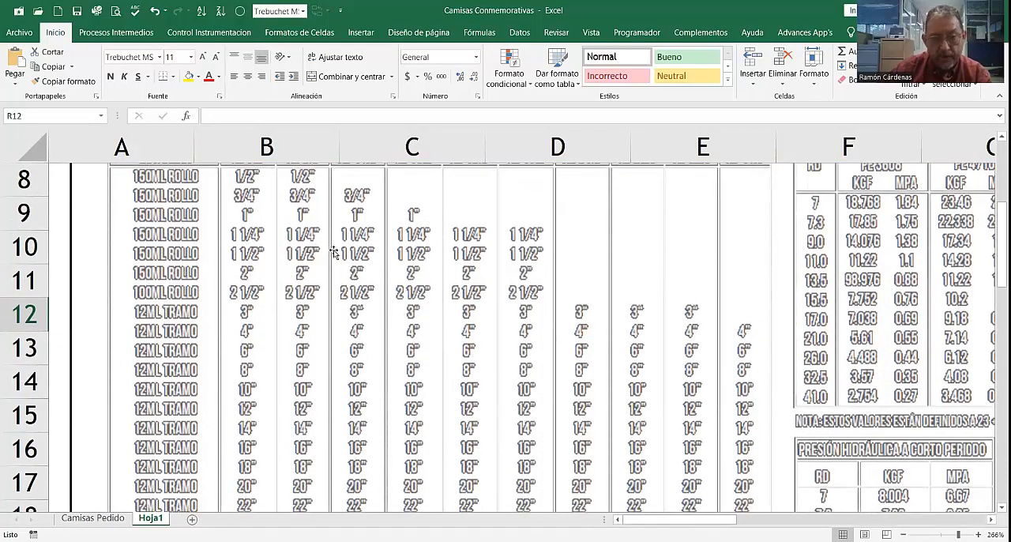
pyautogui.scroll(1, 329, 256)
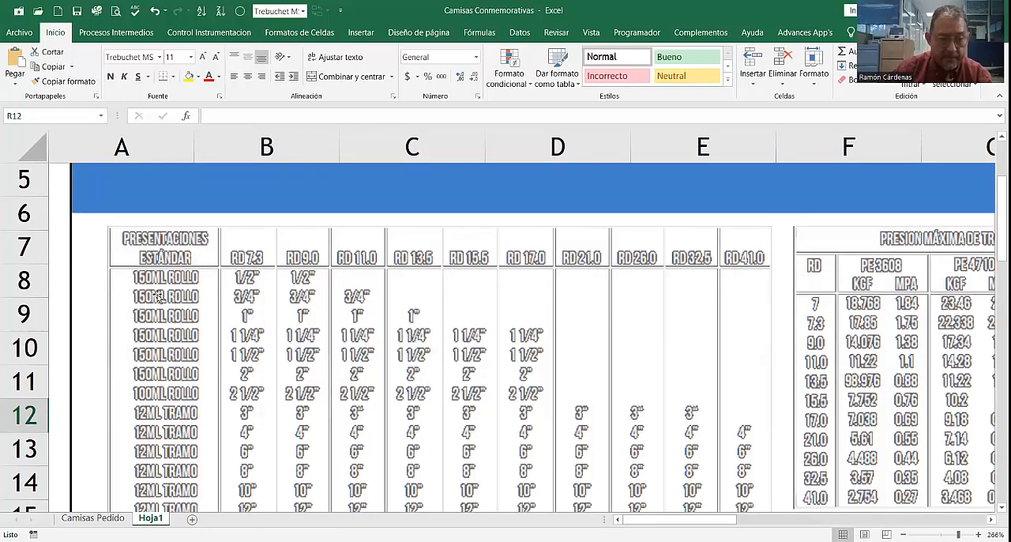
pyautogui.scroll(-1, 153, 304)
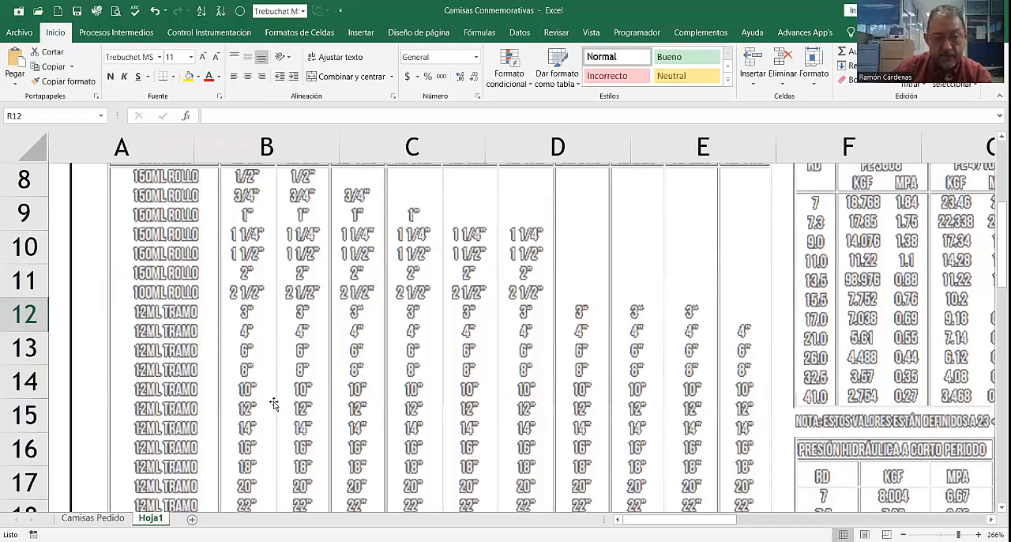
pyautogui.scroll(1, 184, 338)
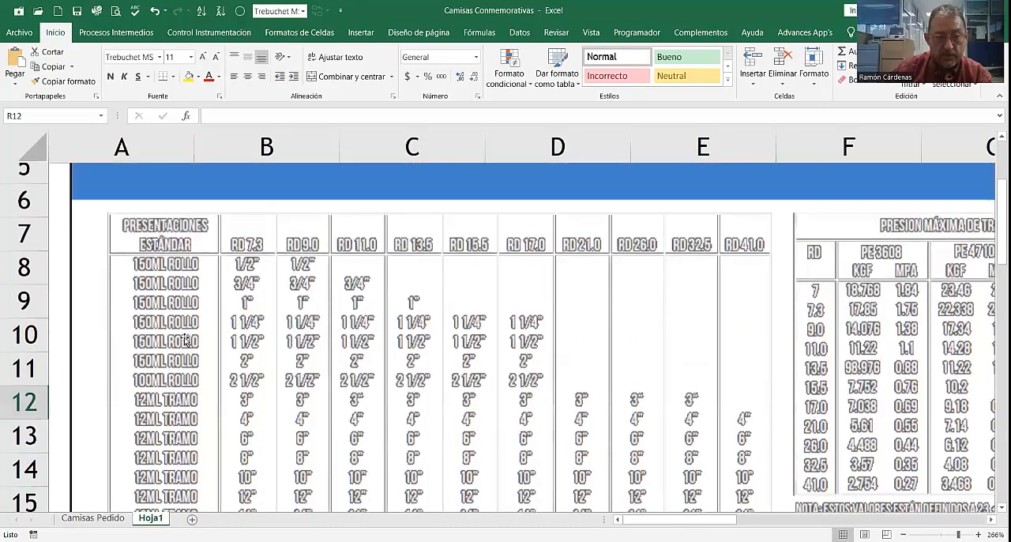
pyautogui.scroll(-1, 269, 392)
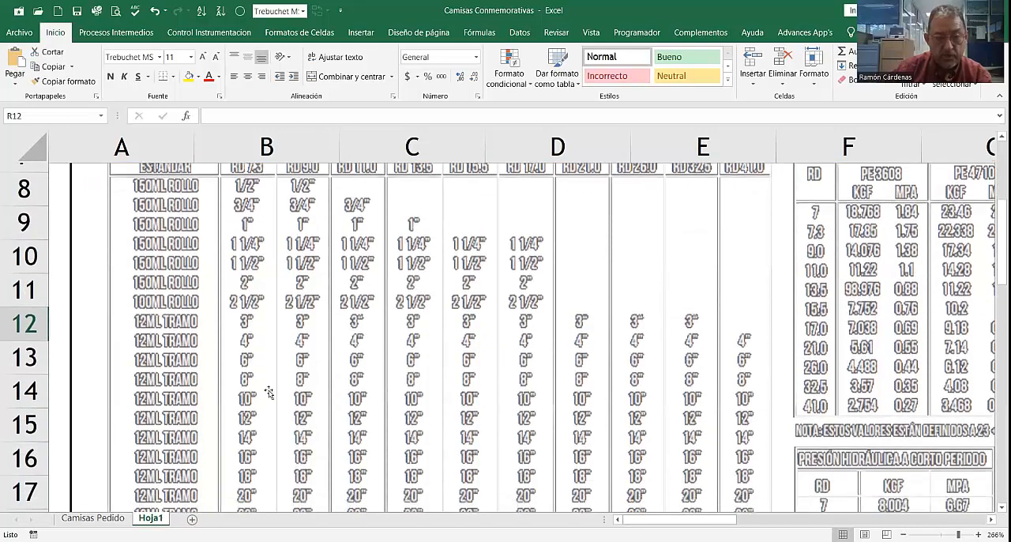
pyautogui.scroll(-2, 191, 381)
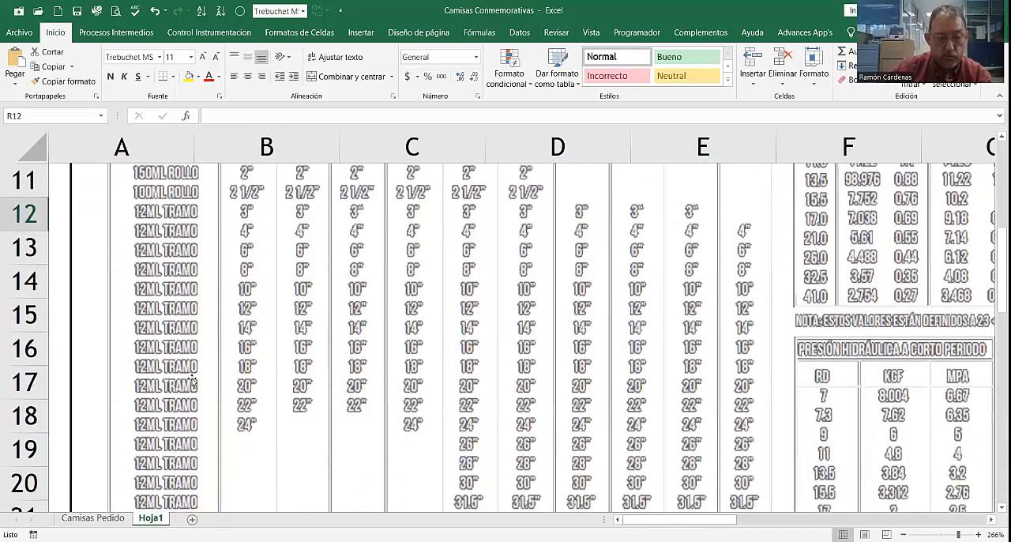
pyautogui.scroll(3, 510, 464)
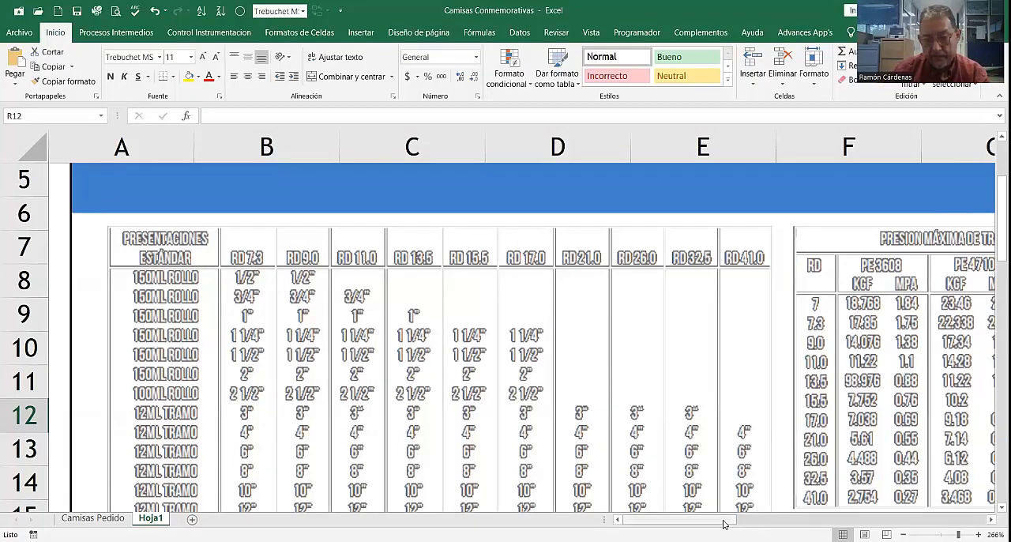
# Step: Examine the Presión Máxima de Trabajo table with its KGF and MPA values for PE 3608, PE 4710 and PE 100
pyautogui.moveTo(724, 524); pyautogui.dragTo(754, 524)
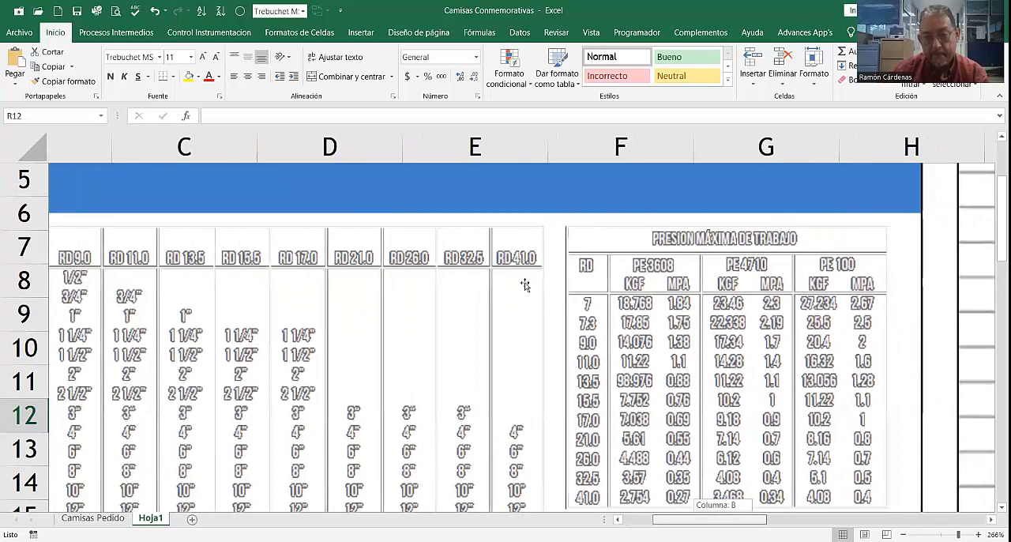
pyautogui.scroll(-1, 523, 336)
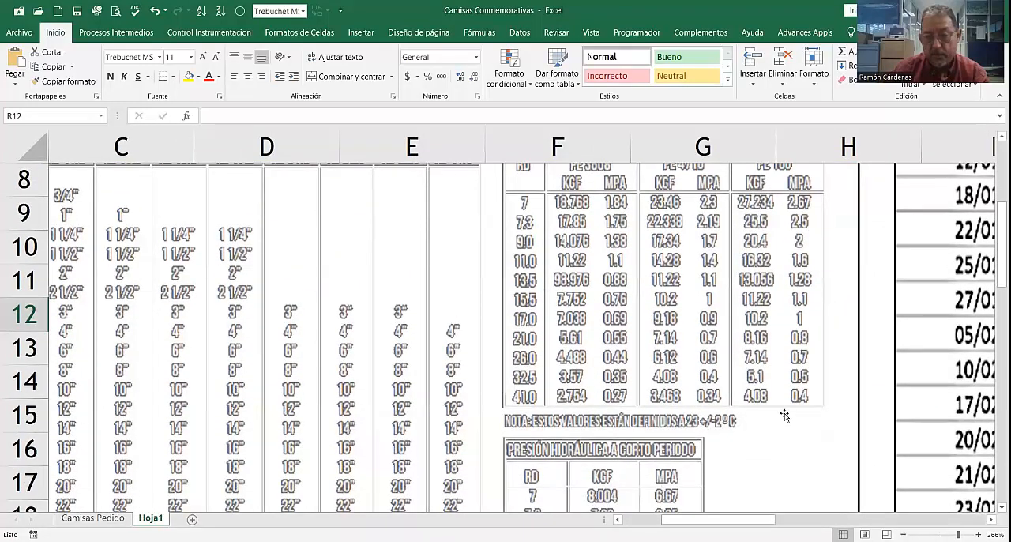
pyautogui.scroll(1, 784, 416)
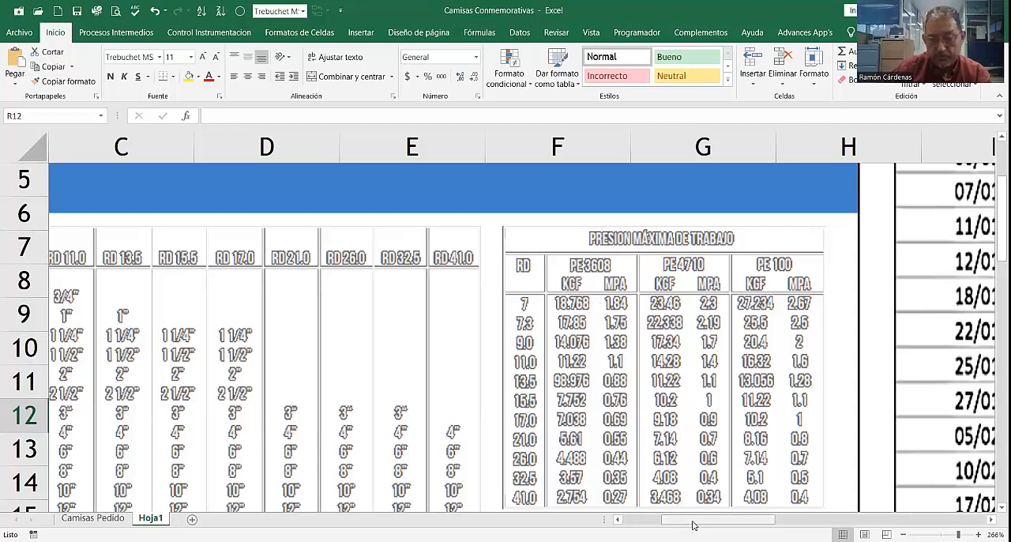
# Step: Go back over the Presentaciones Estándar table, checking the diameters per RD column from the first roll row to the last section rows
pyautogui.moveTo(693, 525); pyautogui.dragTo(655, 524)
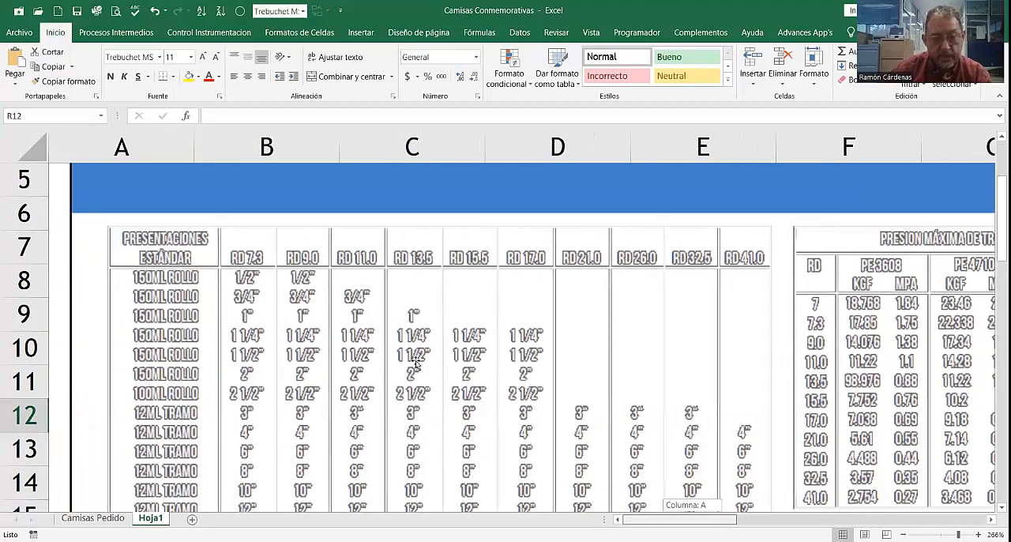
pyautogui.scroll(-1, 416, 364)
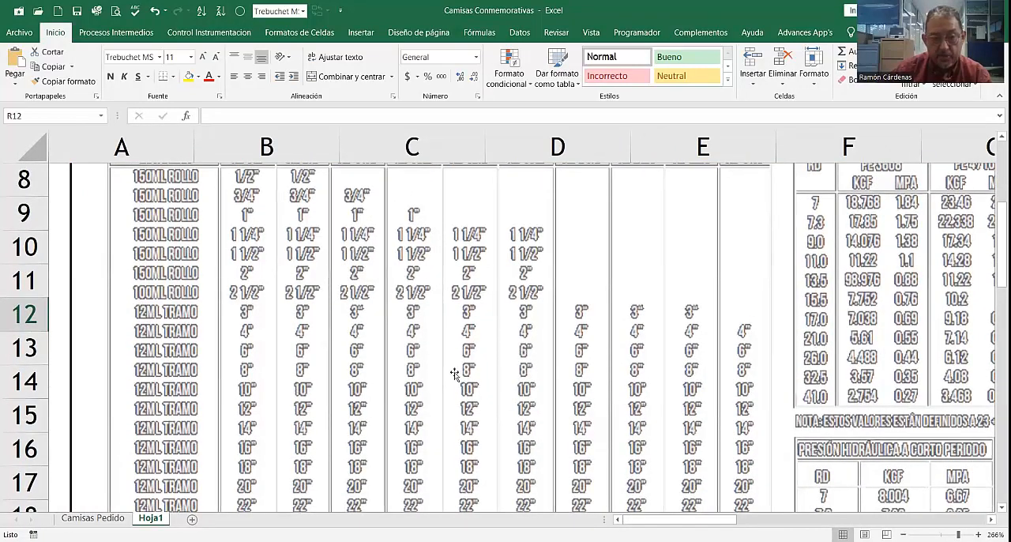
pyautogui.scroll(-1, 395, 373)
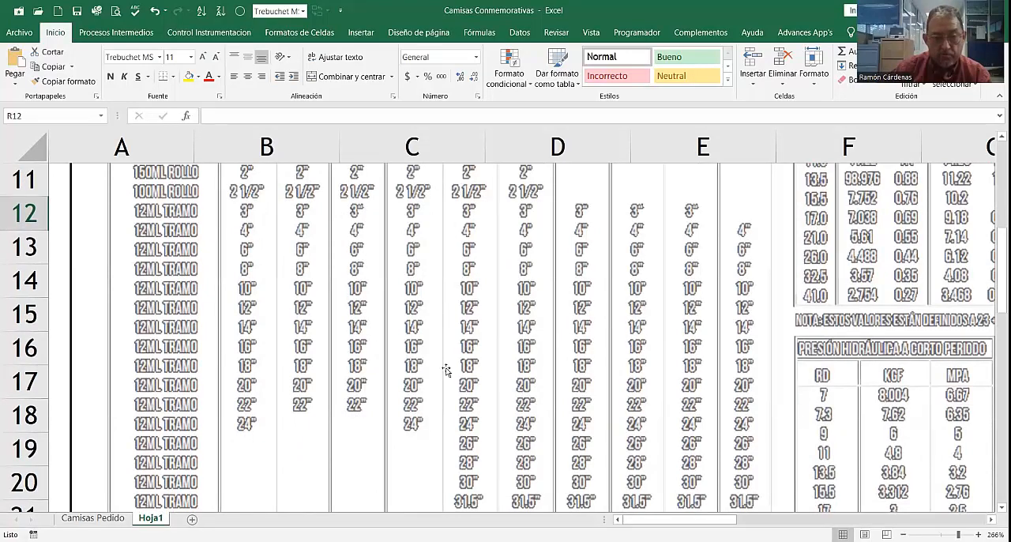
pyautogui.scroll(-1, 466, 375)
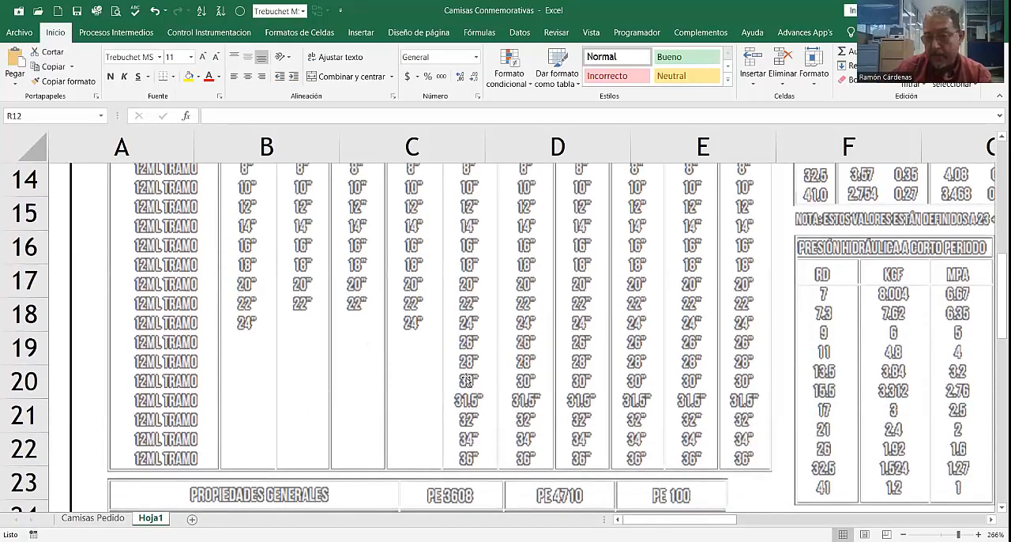
pyautogui.scroll(1, 440, 367)
pyautogui.scroll(3, 439, 367)
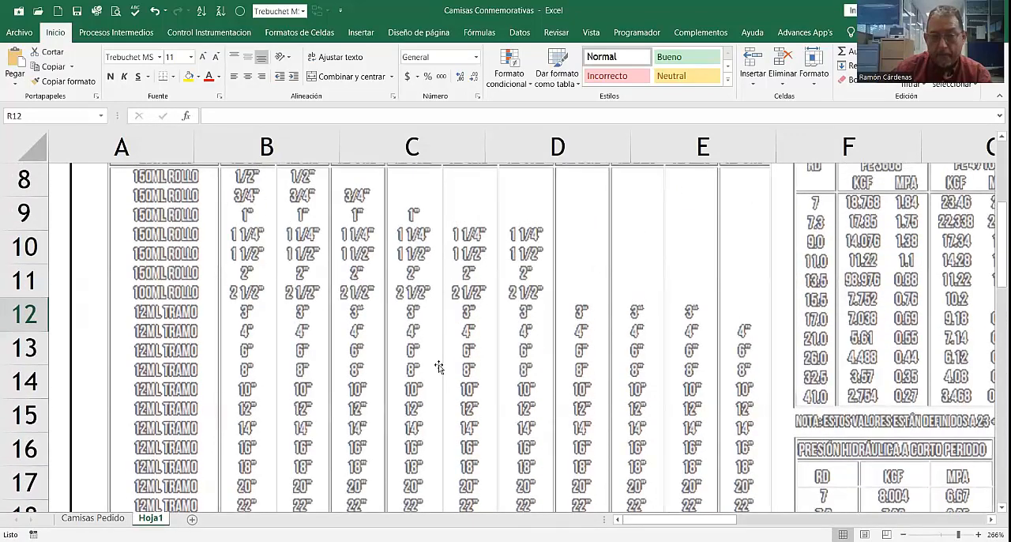
pyautogui.scroll(-1, 439, 368)
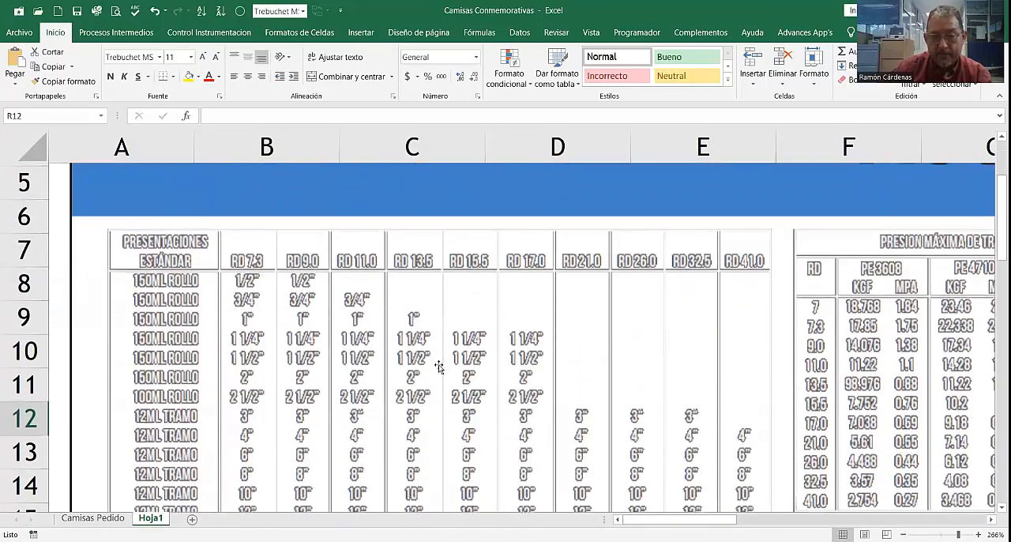
pyautogui.scroll(-1, 440, 368)
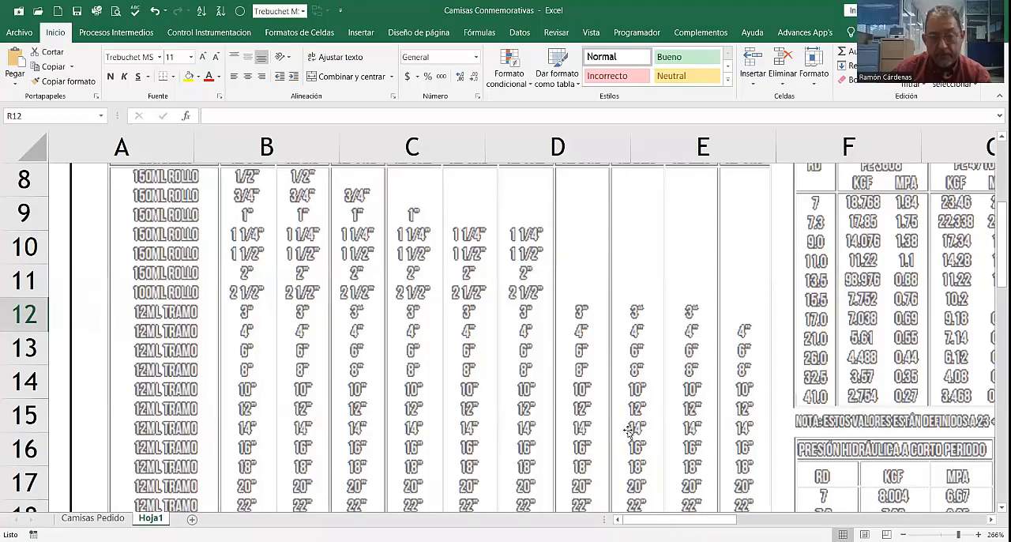
pyautogui.scroll(1, 647, 471)
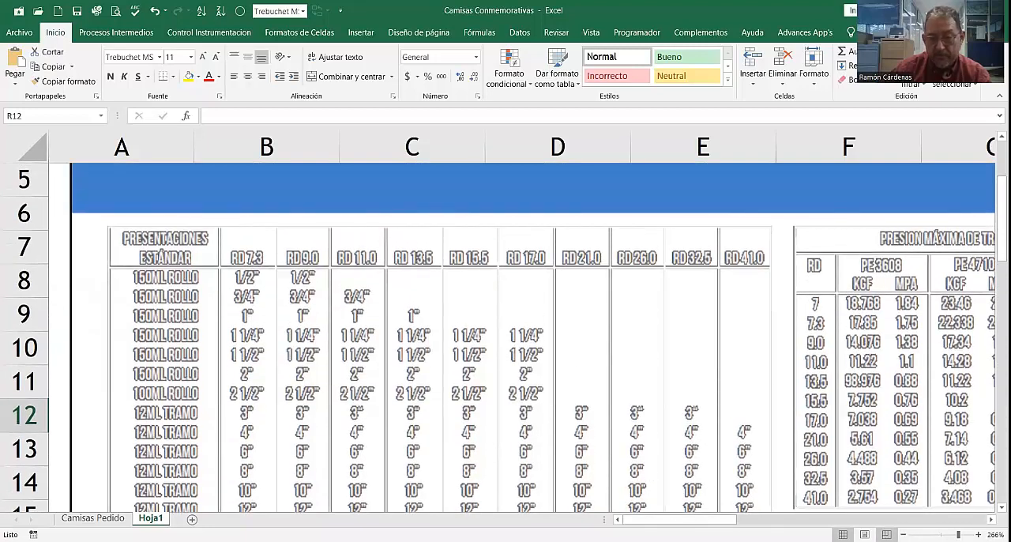
pyautogui.keyDown('ctrl'); pyautogui.scroll(-4, 466, 340); pyautogui.keyUp('ctrl')
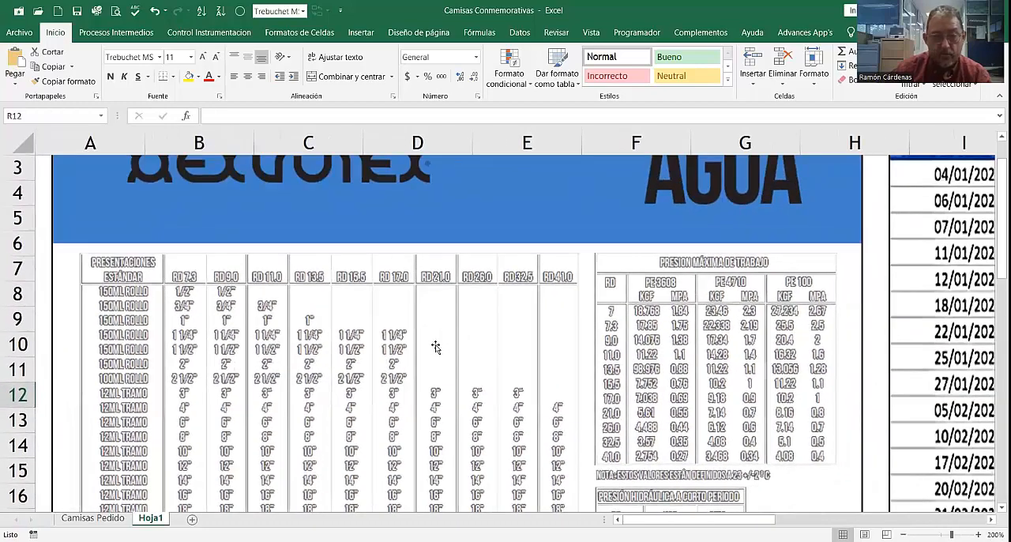
# Step: On Hoja1, examine the sales table beside the AGUA pipe tables, covering its columns from Fecha de venta to Total
pyautogui.scroll(1, 440, 352)
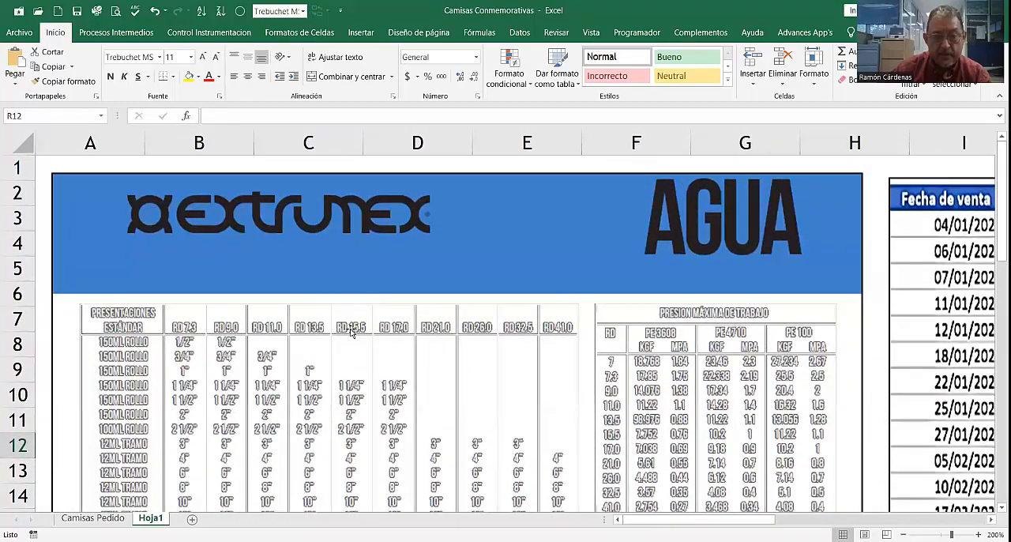
pyautogui.scroll(-1, 393, 328)
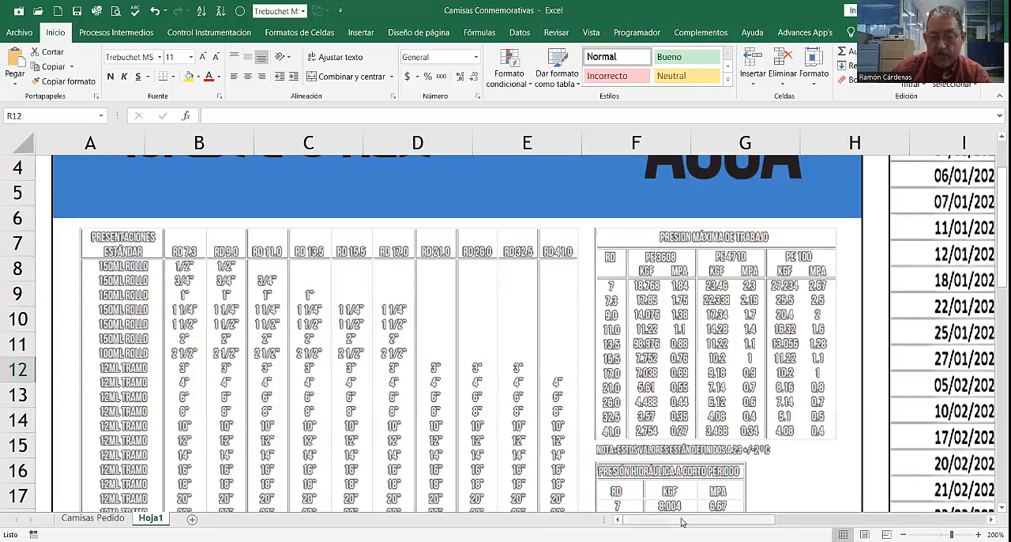
pyautogui.moveTo(682, 521); pyautogui.dragTo(682, 521)
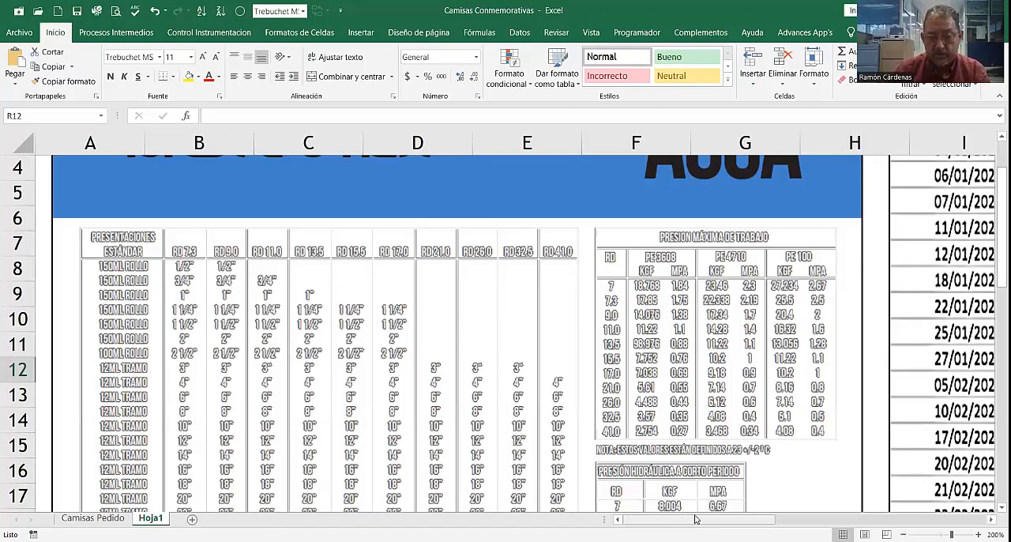
pyautogui.moveTo(704, 525); pyautogui.dragTo(837, 521)
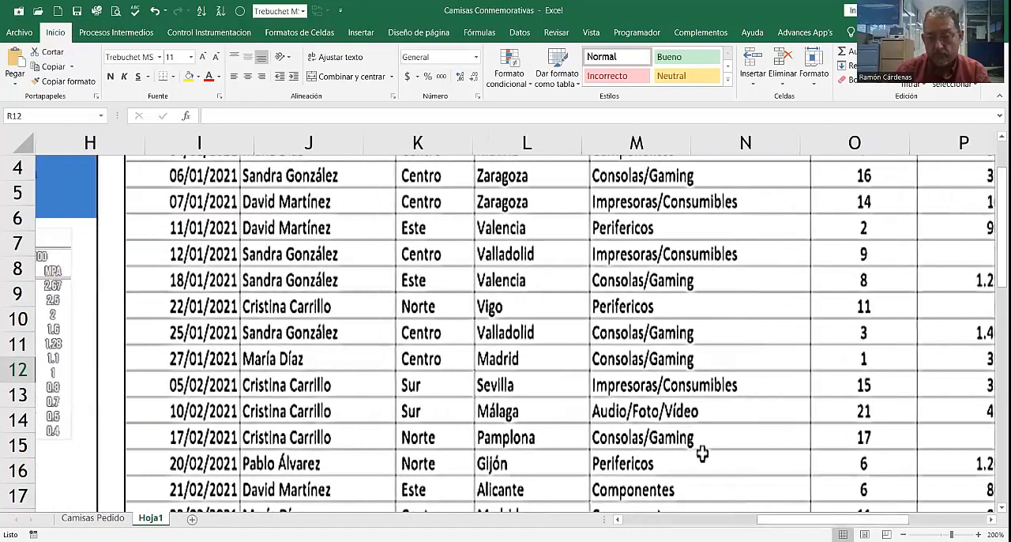
pyautogui.scroll(-2, 704, 451)
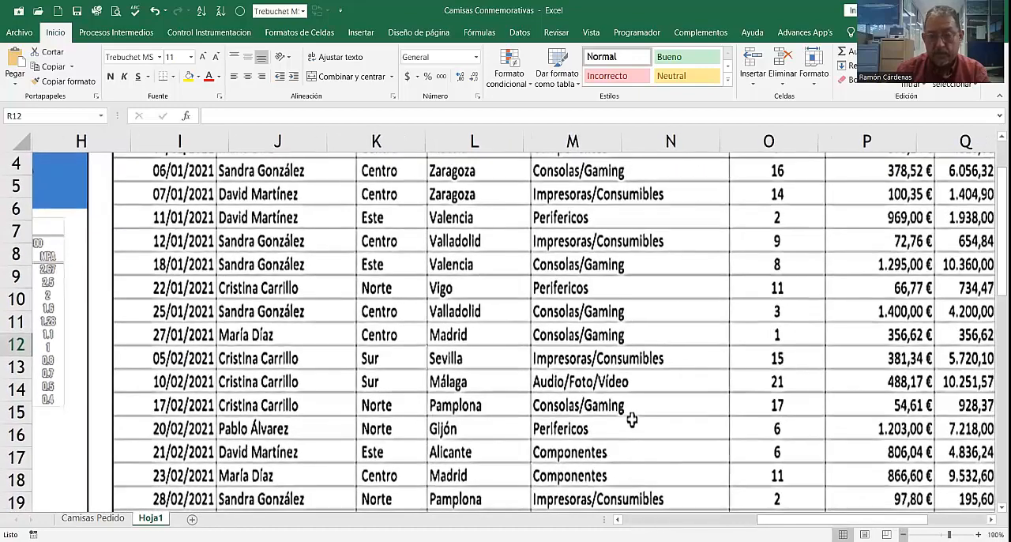
pyautogui.scroll(-1, 632, 420)
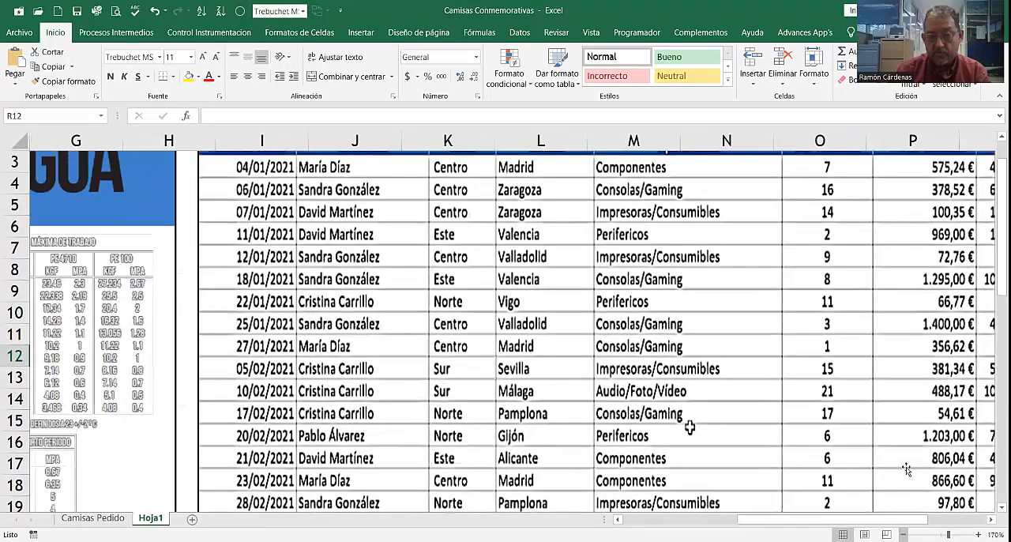
pyautogui.moveTo(893, 524); pyautogui.dragTo(922, 525)
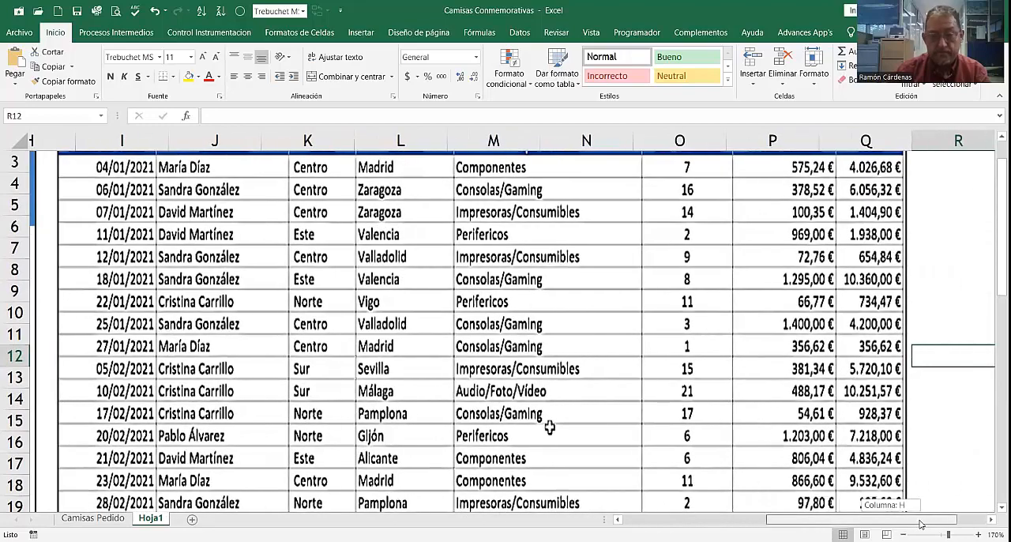
pyautogui.scroll(1, 664, 475)
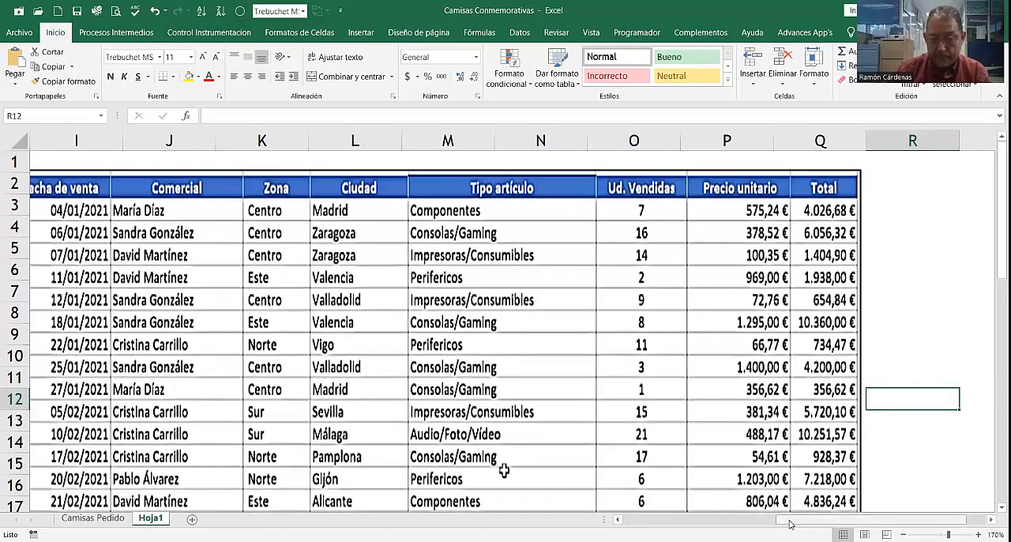
pyautogui.moveTo(796, 520); pyautogui.dragTo(785, 520)
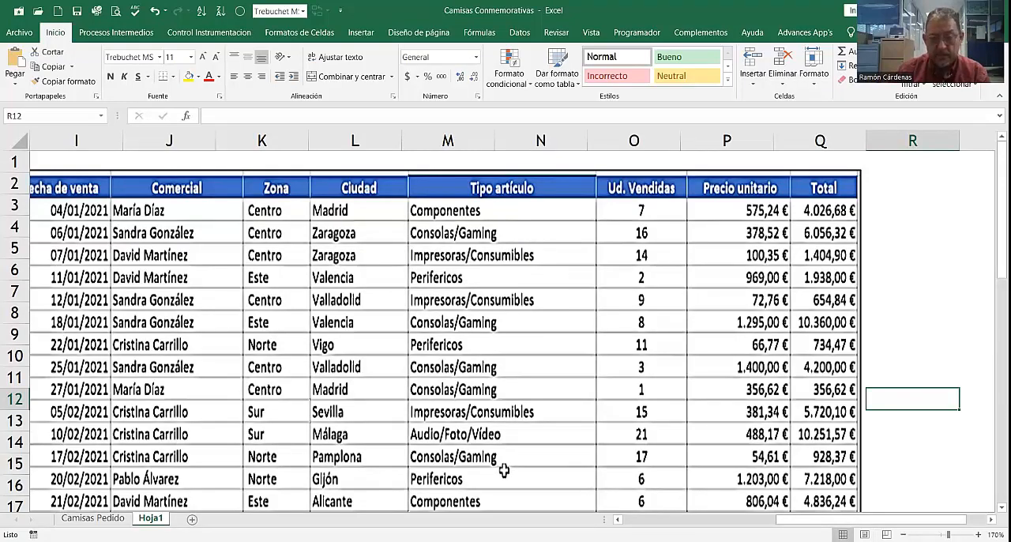
# Step: Review the sales records down to the March 2021 rows, and return to the table's header row
pyautogui.scroll(-1, 504, 470)
pyautogui.hscroll(-1, 473, 447)
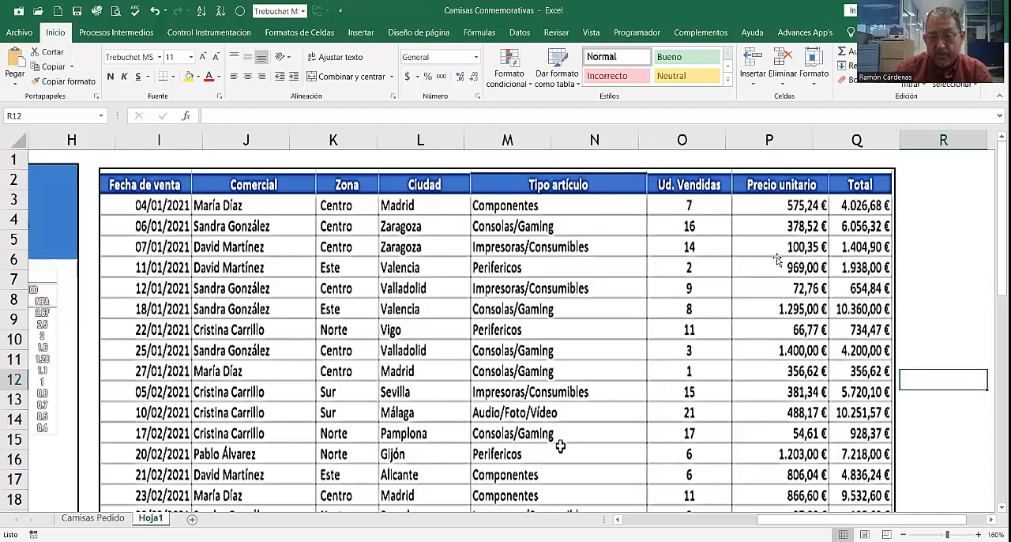
pyautogui.scroll(-1, 434, 283)
pyautogui.scroll(-2, 435, 282)
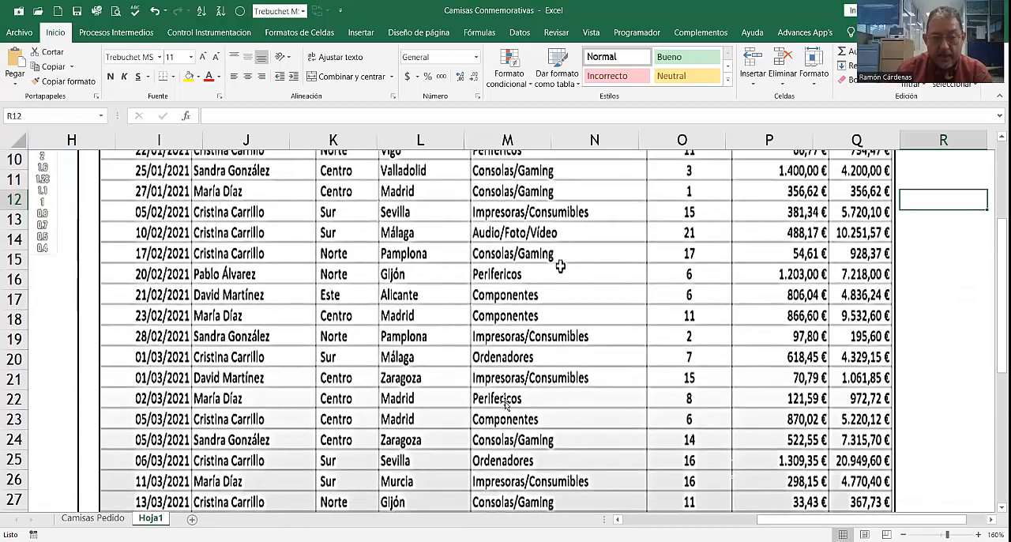
pyautogui.scroll(1, 540, 361)
pyautogui.scroll(3, 541, 361)
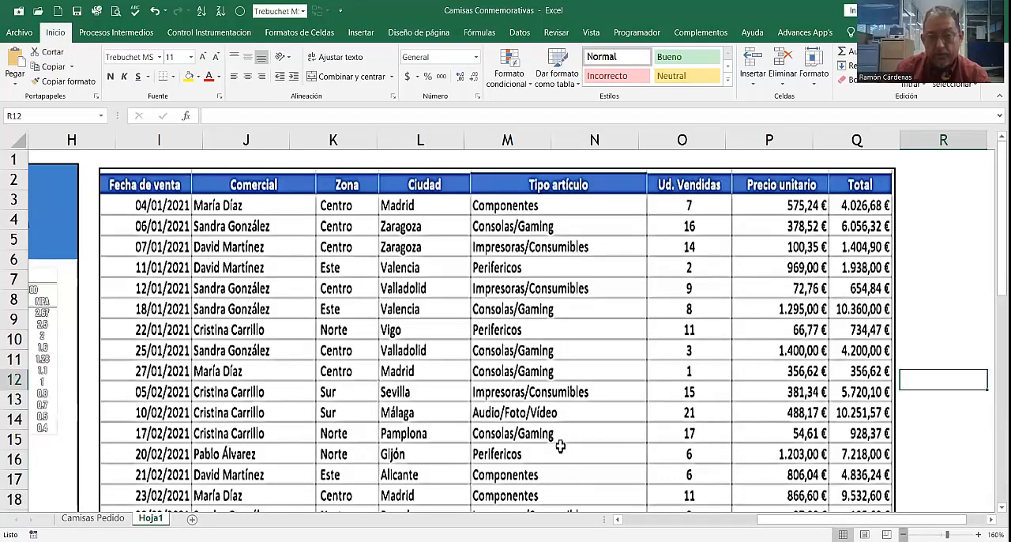
# Step: Compare the layout of the full sales table with the AGUA pipe tables next to it
pyautogui.scroll(-3, 560, 446)
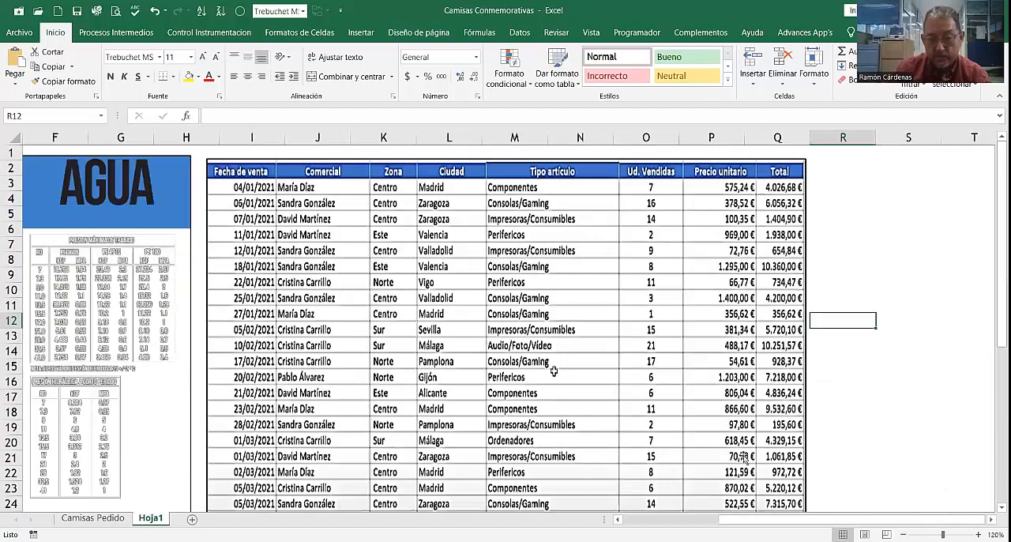
pyautogui.hscroll(-2, 554, 371)
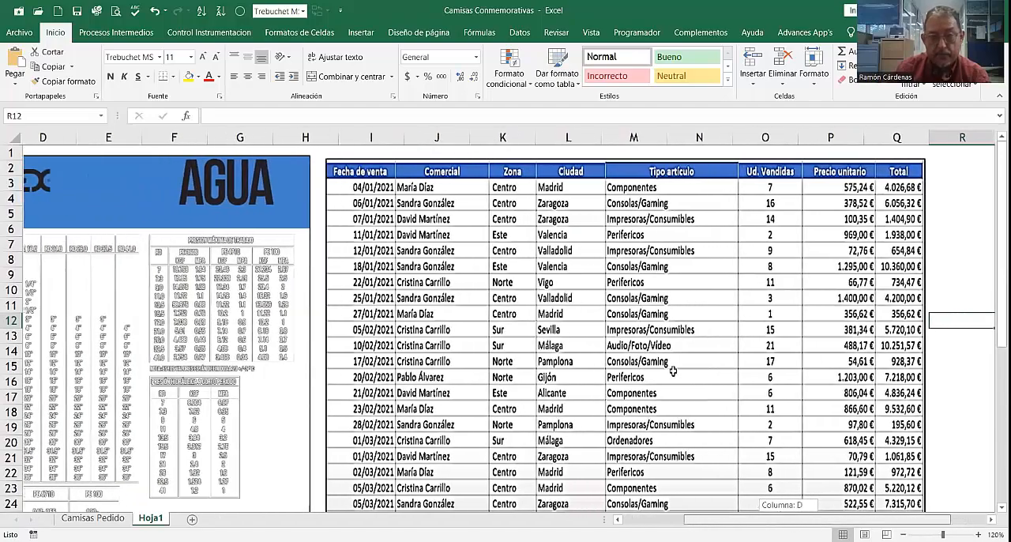
pyautogui.hscroll(-2, 672, 371)
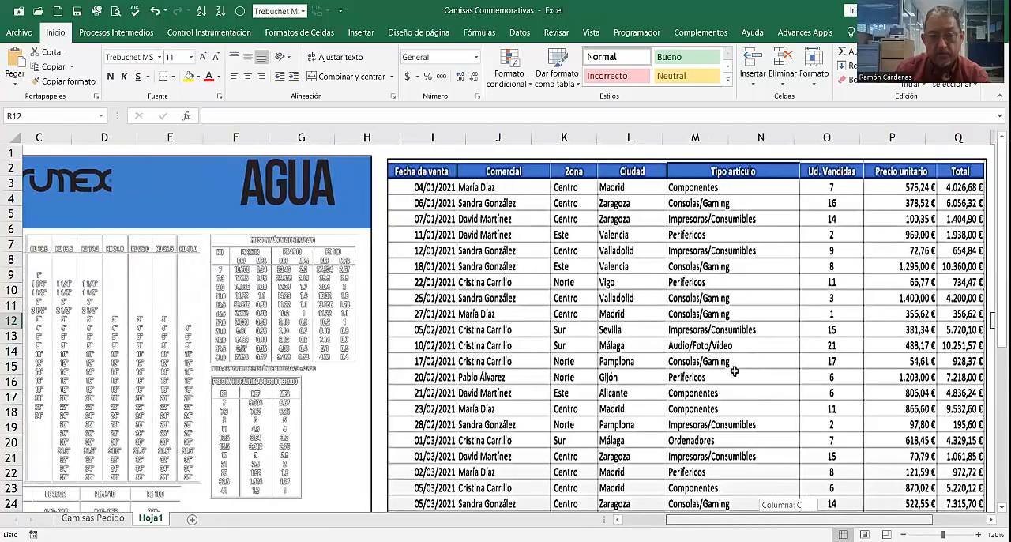
pyautogui.hscroll(-2, 735, 370)
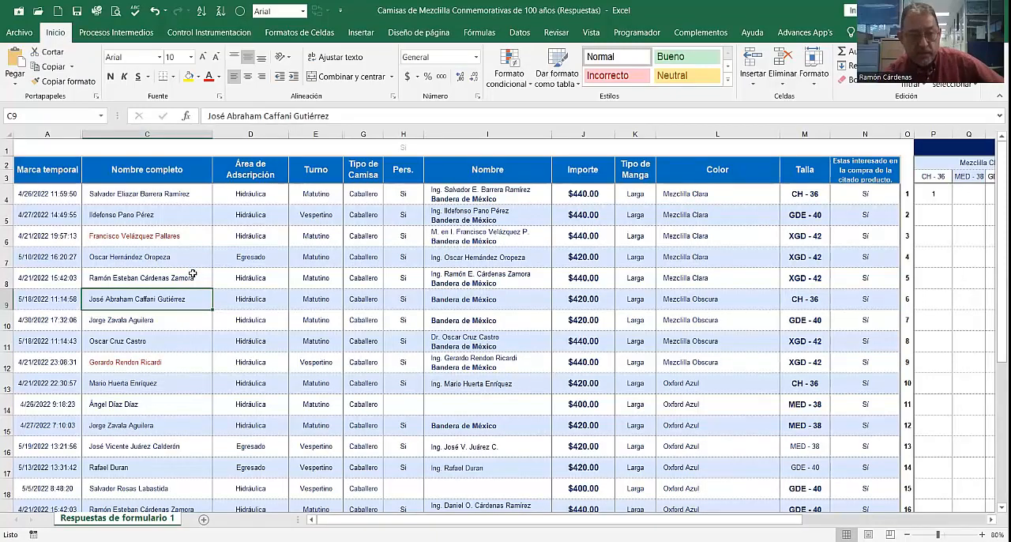
# Step: In the Camisas de Mezclilla Conmemorativas de 100 años (Respuestas) workbook, review the form responses from the Caballero rows to the last Dama rows
pyautogui.scroll(-3, 192, 273)
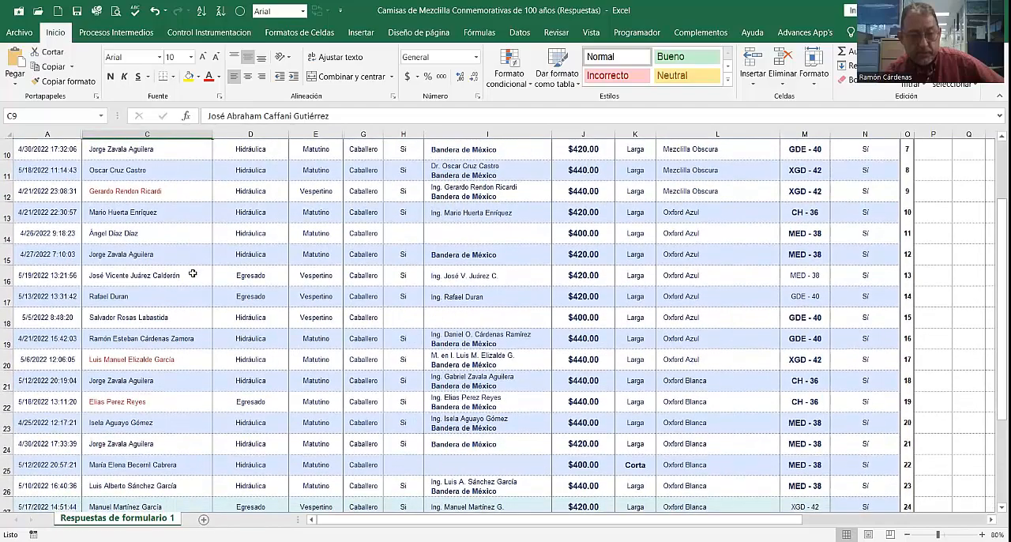
pyautogui.scroll(-1, 192, 273)
pyautogui.scroll(-3, 213, 285)
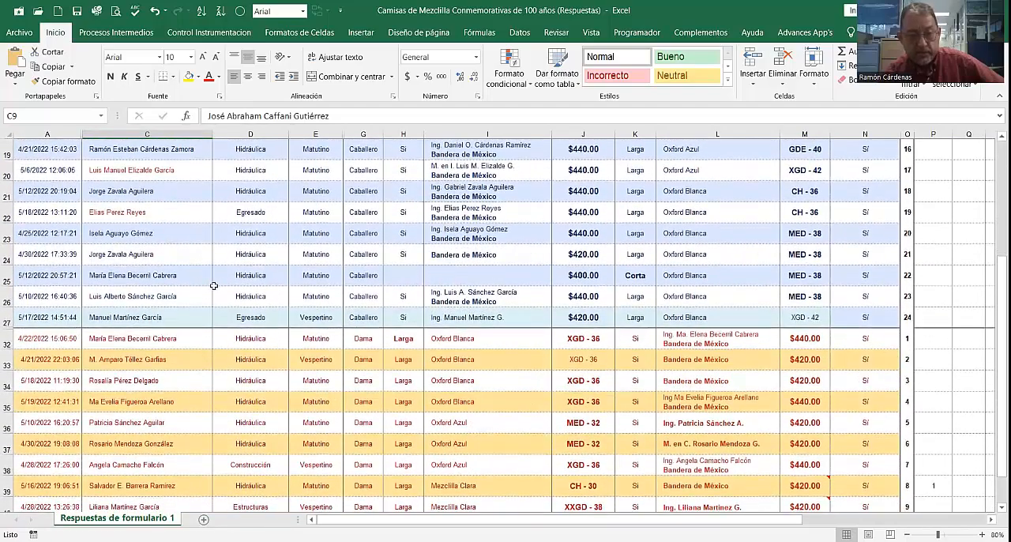
pyautogui.scroll(-1, 214, 285)
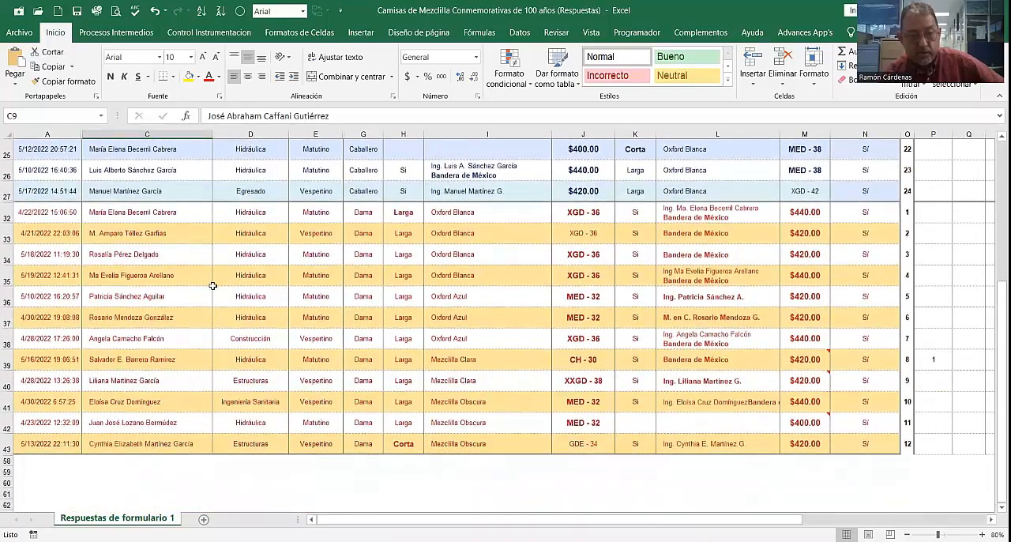
pyautogui.scroll(7, 212, 285)
pyautogui.scroll(1, 212, 285)
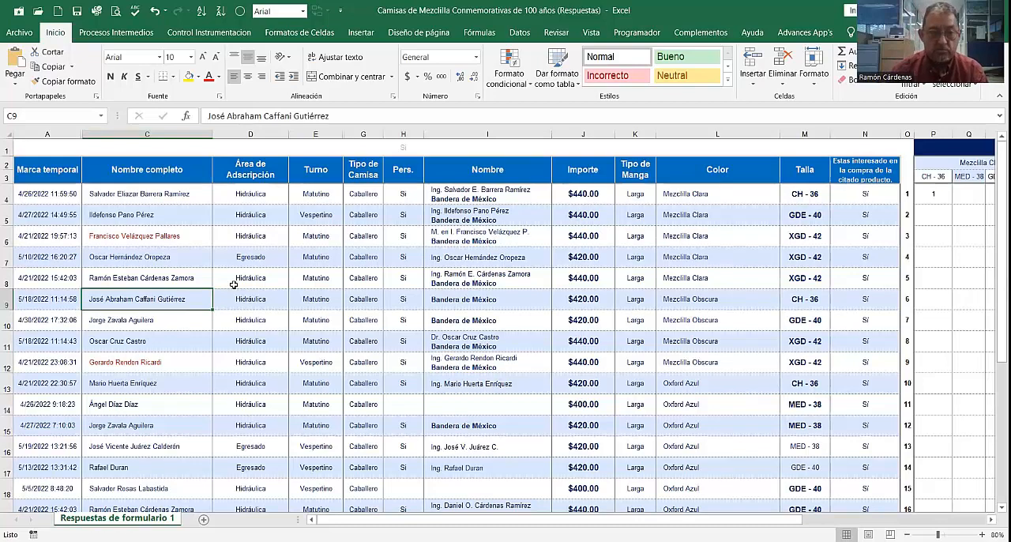
# Step: Inspect the Nombre completo and Área de Adscripción columns by selecting each in turn, ending on cell D6
pyautogui.click(147, 130)
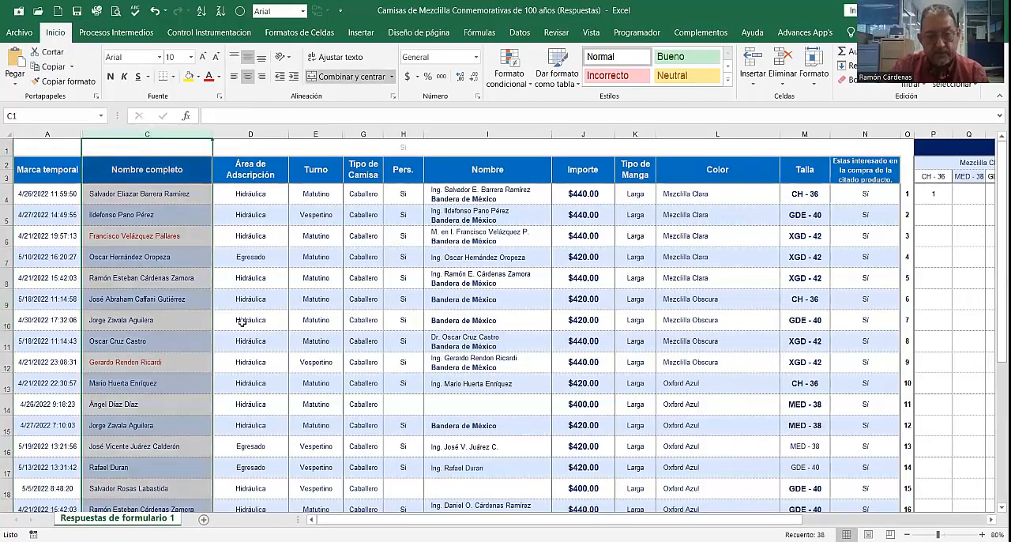
pyautogui.click(261, 135)
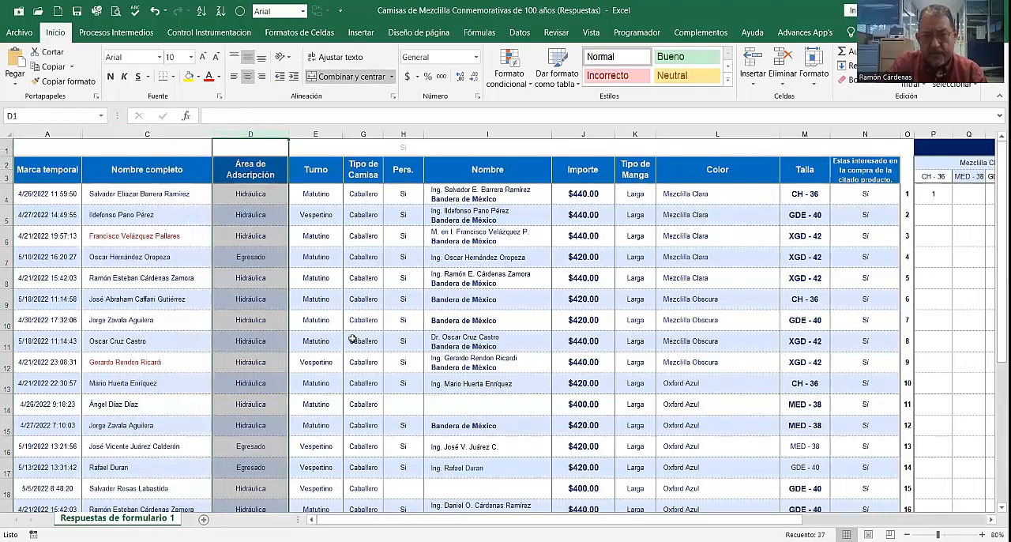
pyautogui.click(273, 243)
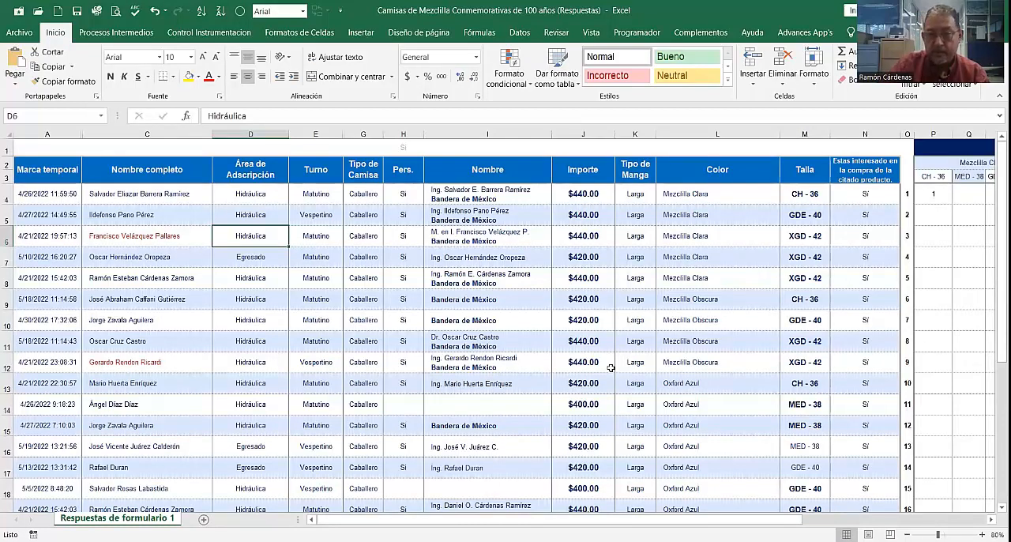
# Step: Inspect sample cells in the Color column for Mezclilla Clara, Mezclilla Obscura, Oxford Azul and Oxford Blanca, and return to L4
pyautogui.click(715, 193)
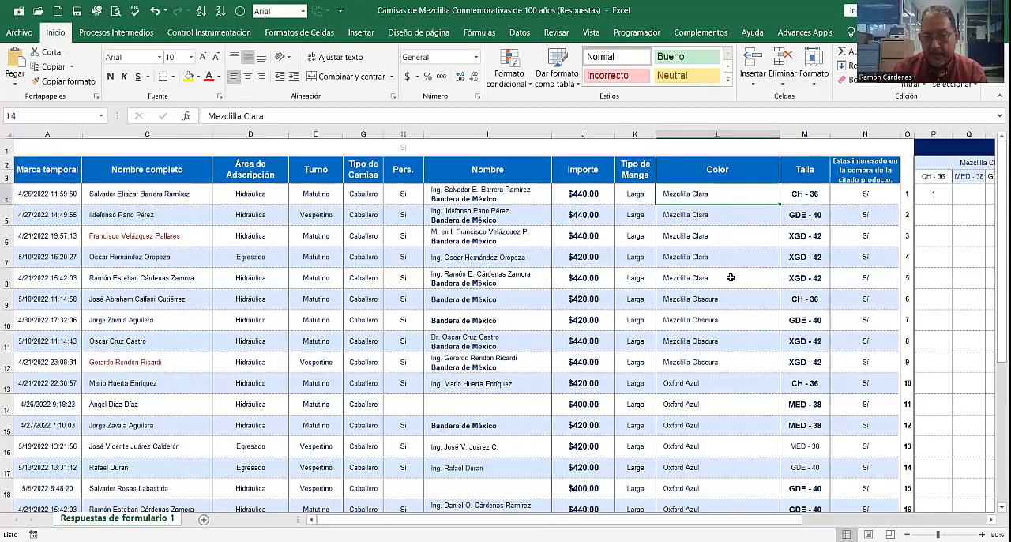
pyautogui.click(713, 300)
pyautogui.scroll(-1, 715, 316)
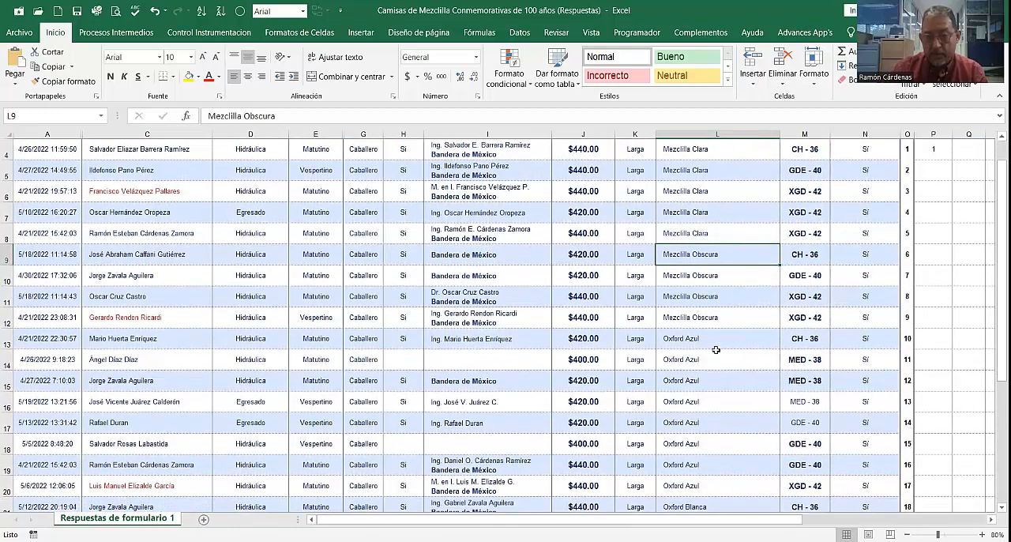
pyautogui.scroll(-1, 714, 345)
pyautogui.click(720, 295)
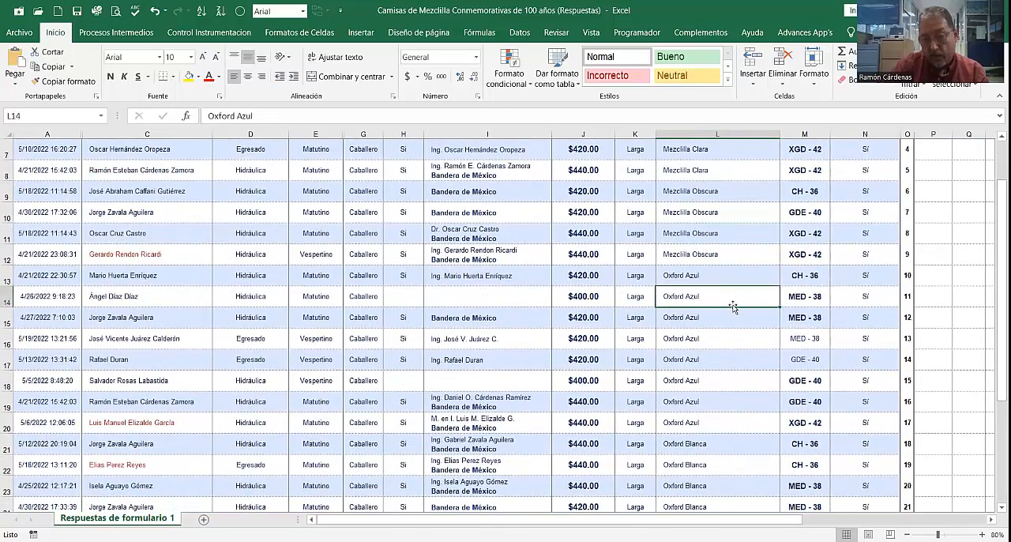
pyautogui.click(705, 444)
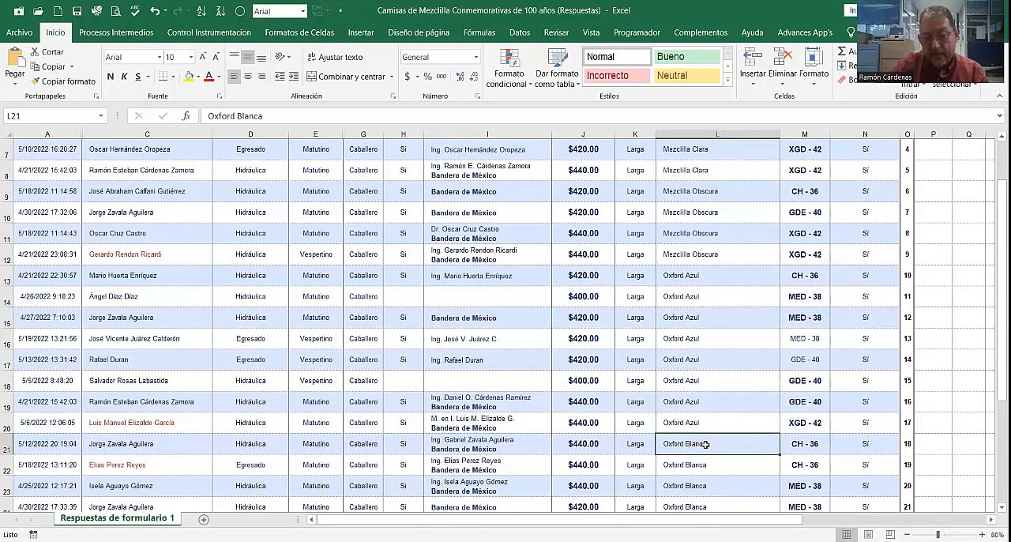
pyautogui.scroll(2, 695, 420)
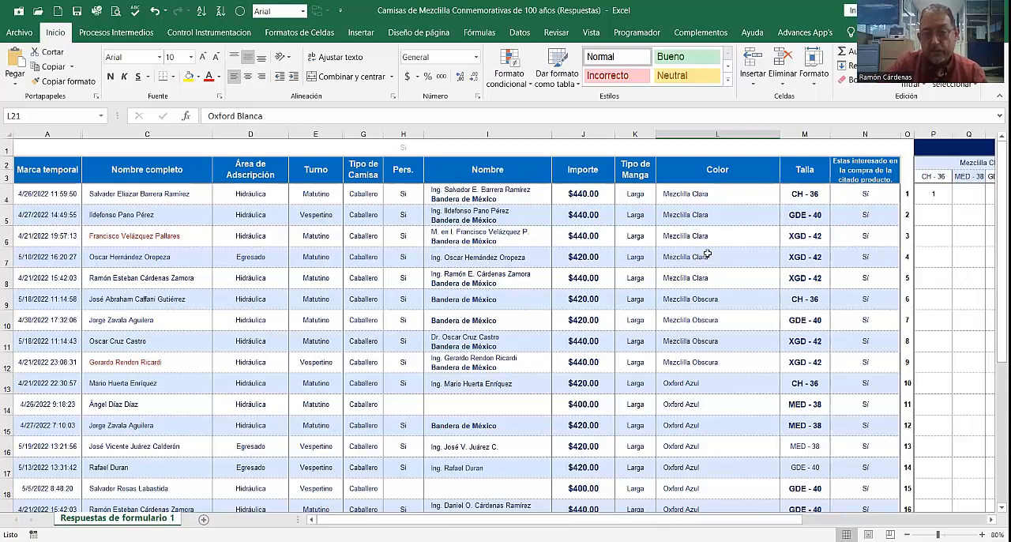
pyautogui.click(701, 192)
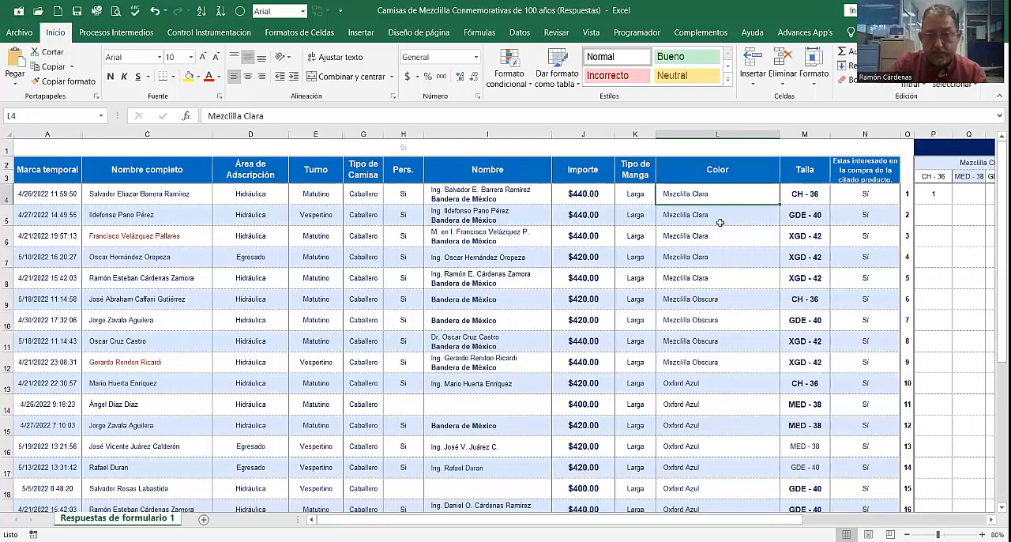
# Step: Examine the shirt sizes in the Talla column from cell M4 down through the Caballero rows
pyautogui.click(800, 193)
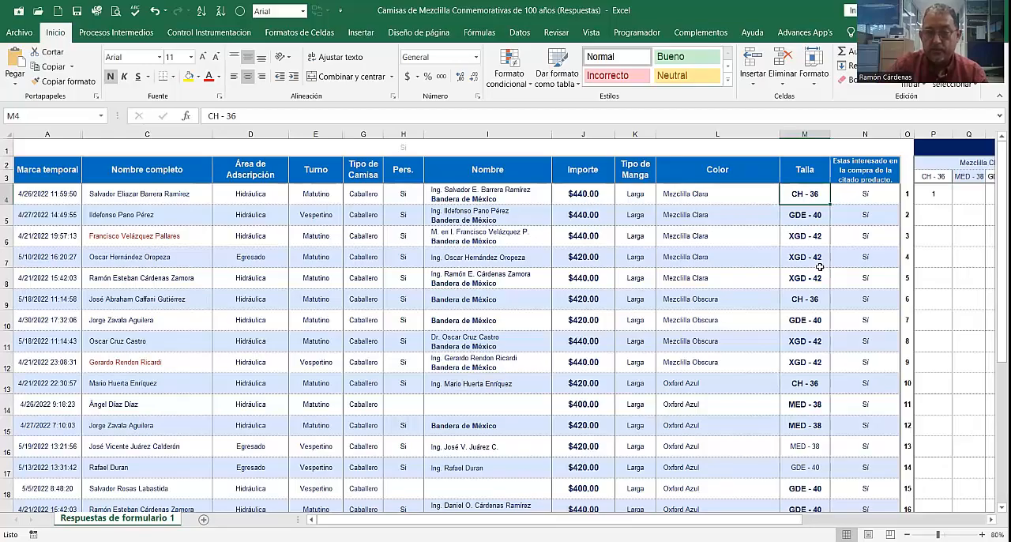
pyautogui.scroll(-2, 811, 250)
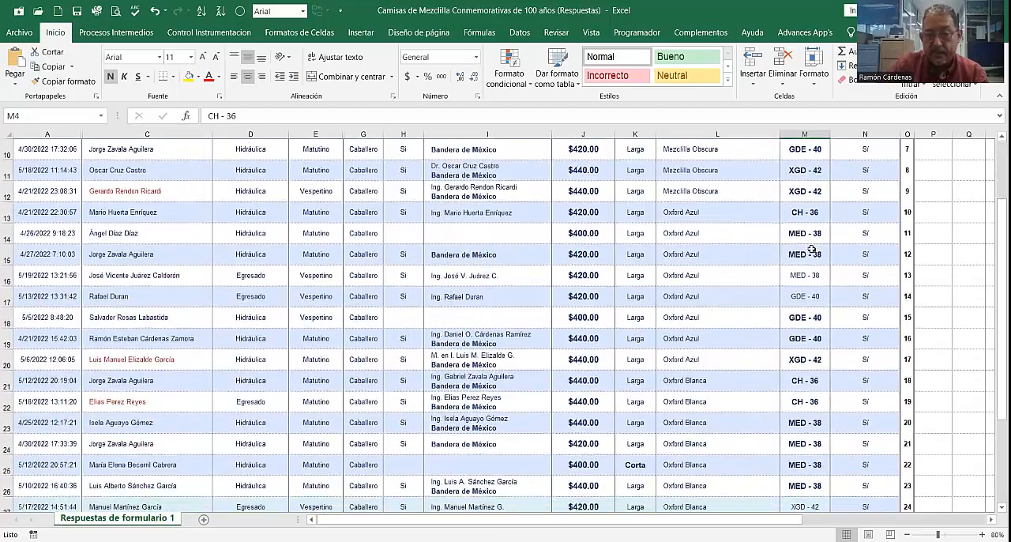
pyautogui.scroll(-4, 812, 250)
pyautogui.scroll(4, 811, 250)
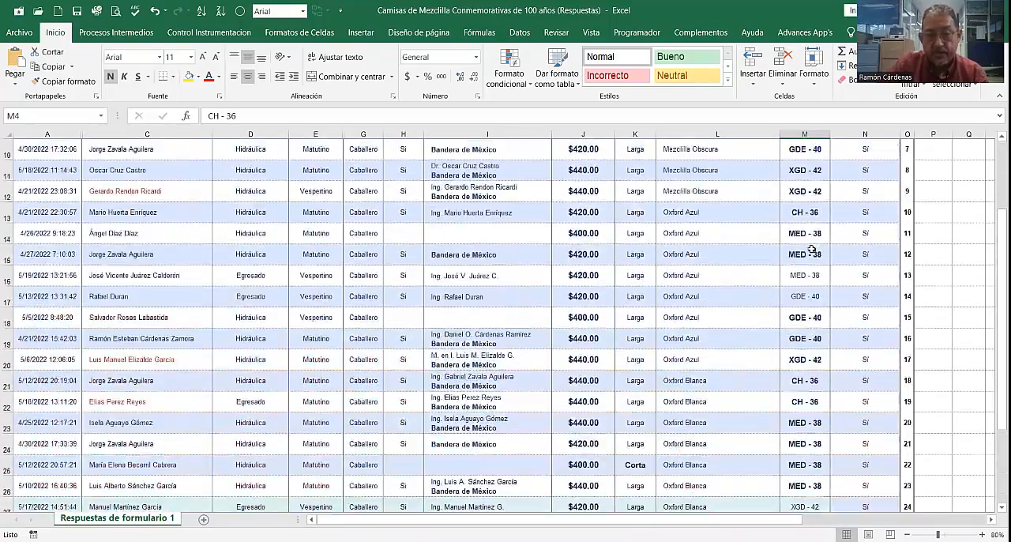
pyautogui.scroll(3, 812, 250)
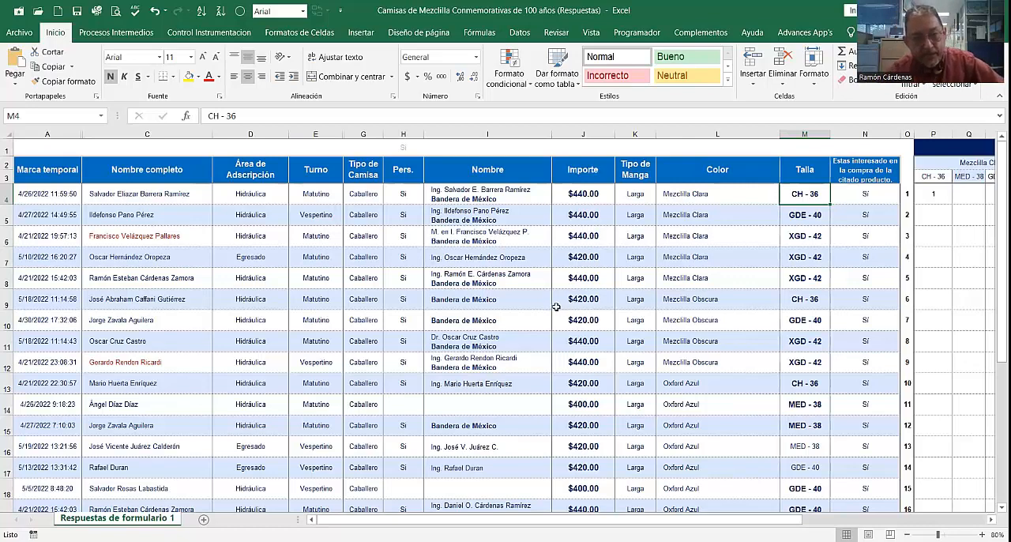
# Step: Skim the Caballero shirt orders once more and return to the header row
pyautogui.scroll(-1, 454, 247)
pyautogui.scroll(-6, 454, 247)
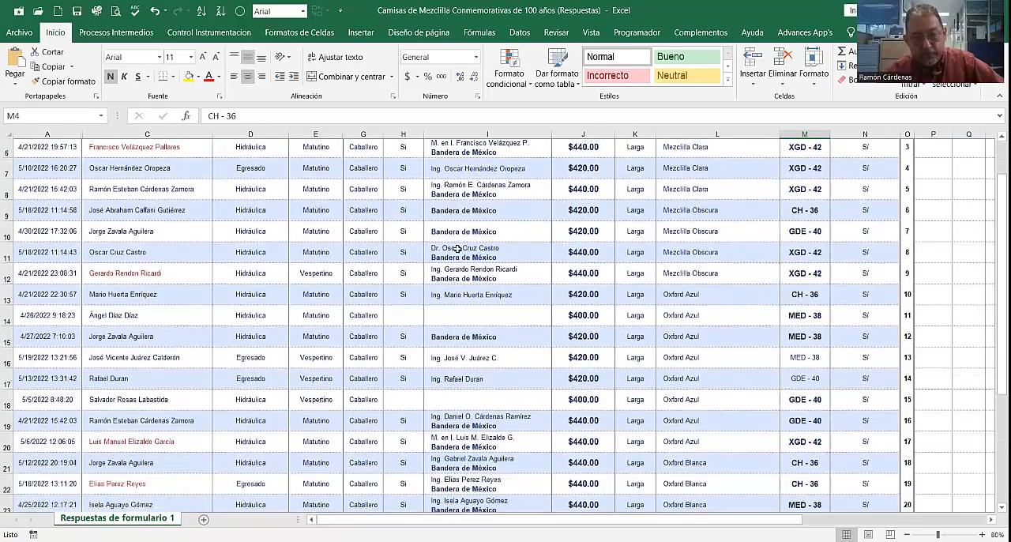
pyautogui.scroll(7, 472, 263)
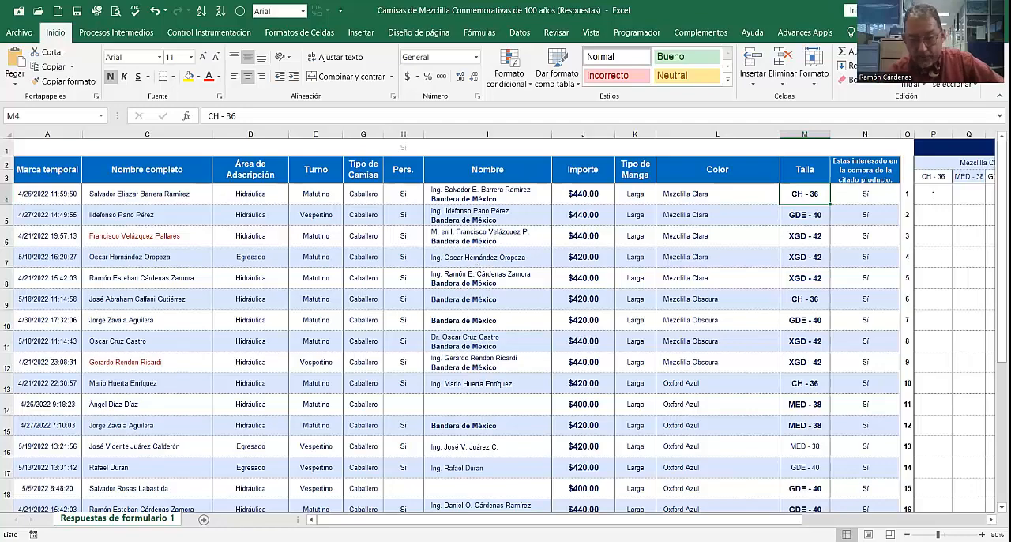
# Step: Examine the Caballero tally grid by color and size, including the formula in Q4 and the rows down to the Oxford Blanca orders
pyautogui.moveTo(627, 522); pyautogui.dragTo(822, 511)
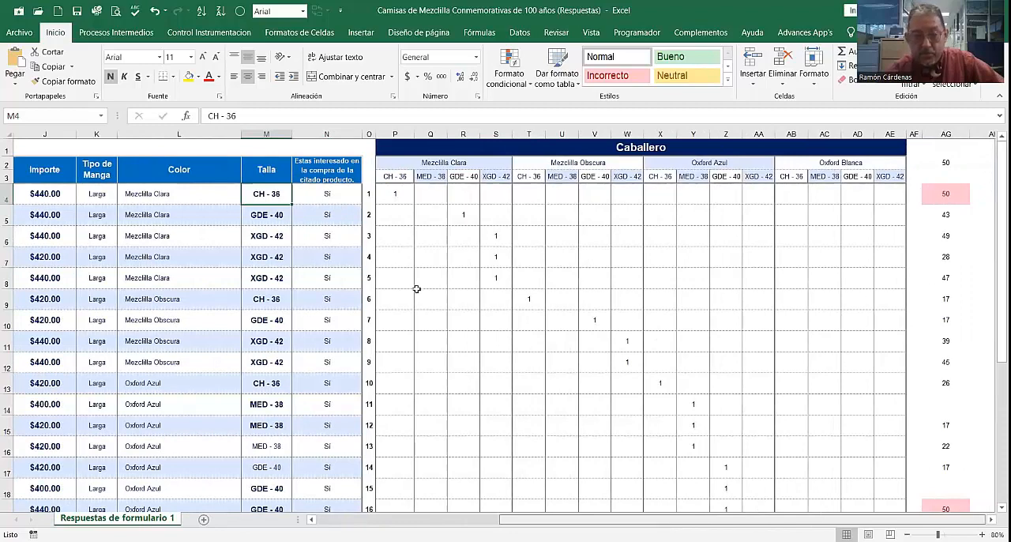
pyautogui.click(432, 185)
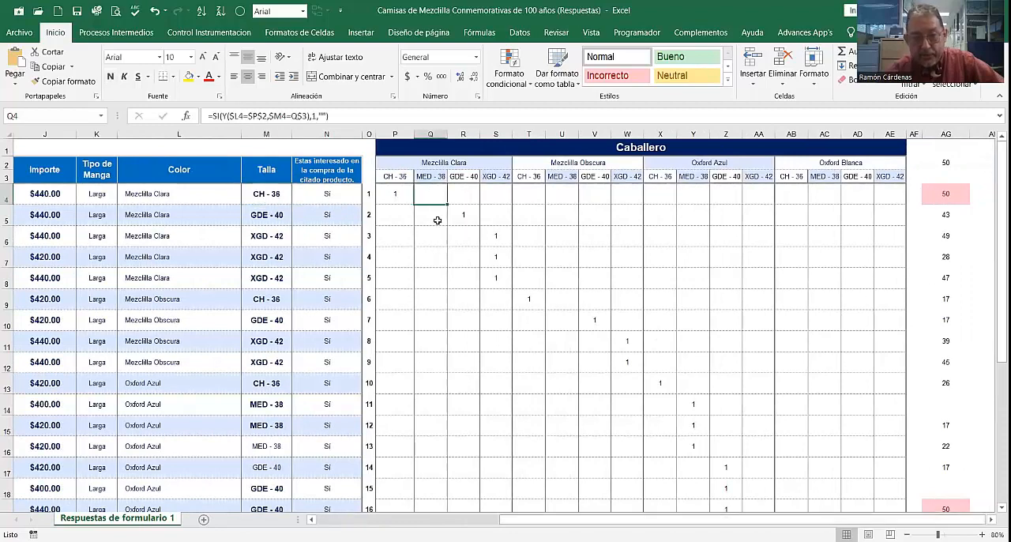
pyautogui.scroll(-2, 437, 221)
pyautogui.scroll(-2, 440, 226)
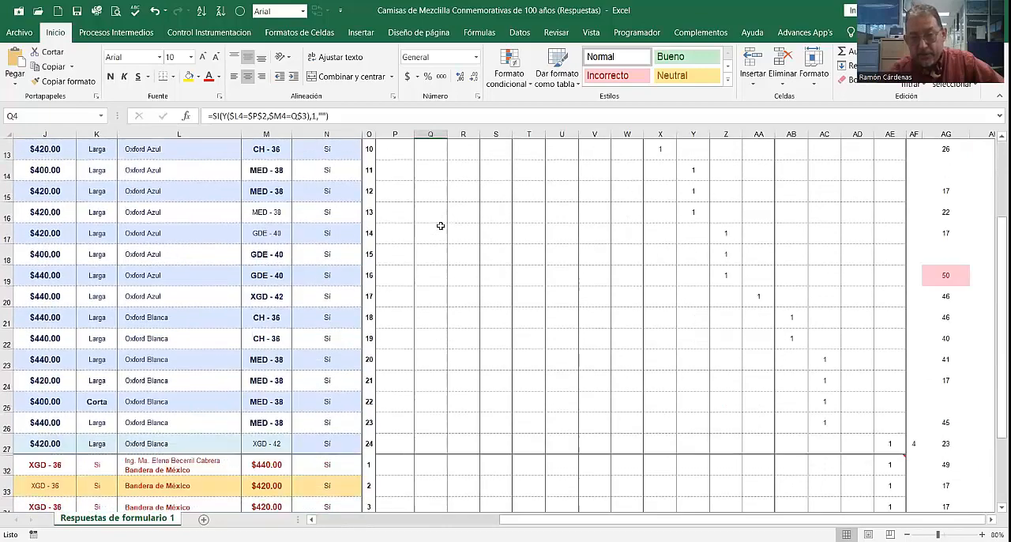
pyautogui.scroll(3, 487, 257)
pyautogui.scroll(-5, 488, 259)
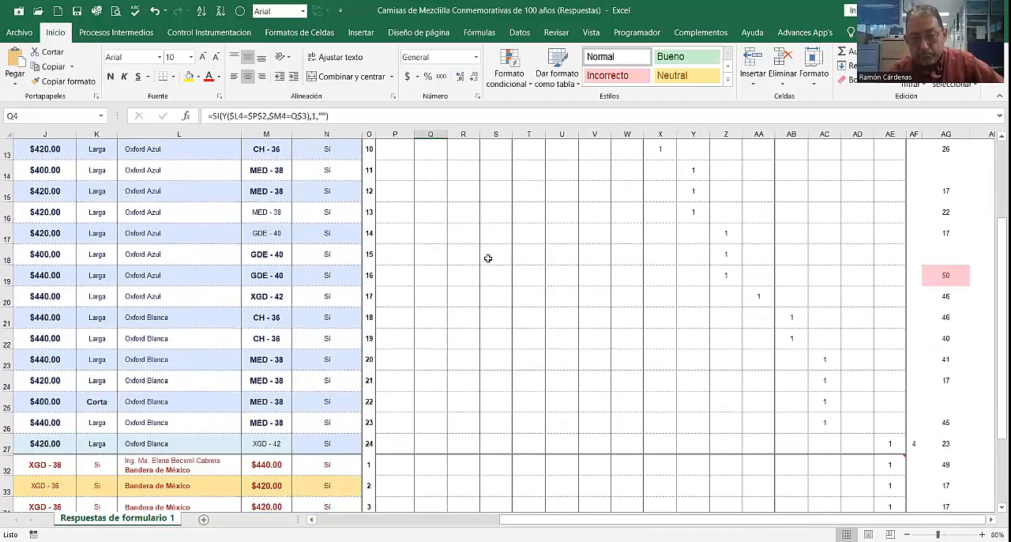
pyautogui.scroll(6, 486, 257)
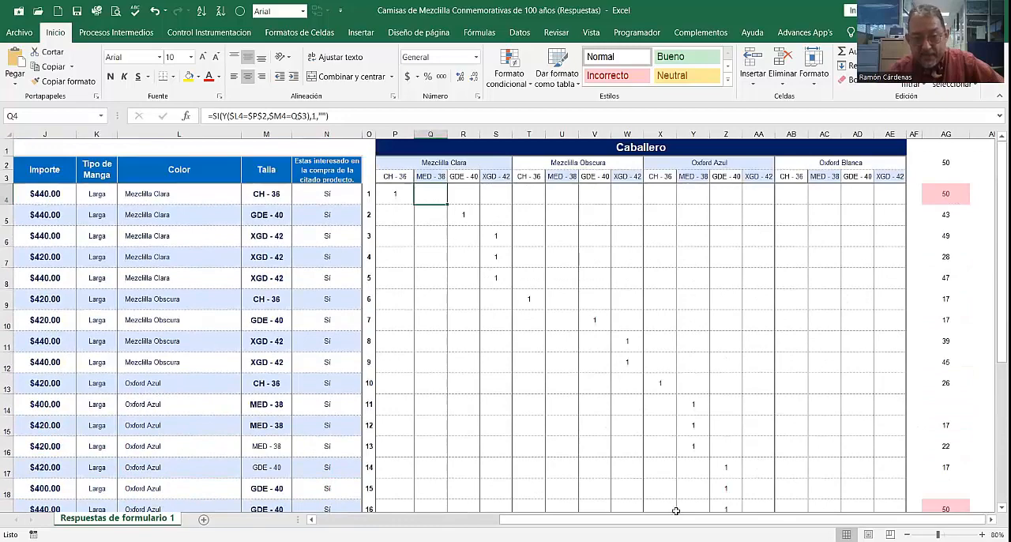
# Step: Review the form-response columns from cell A4, skimming the Caballero orders down to the Dama rows and back to the headers
pyautogui.moveTo(683, 526); pyautogui.dragTo(465, 506)
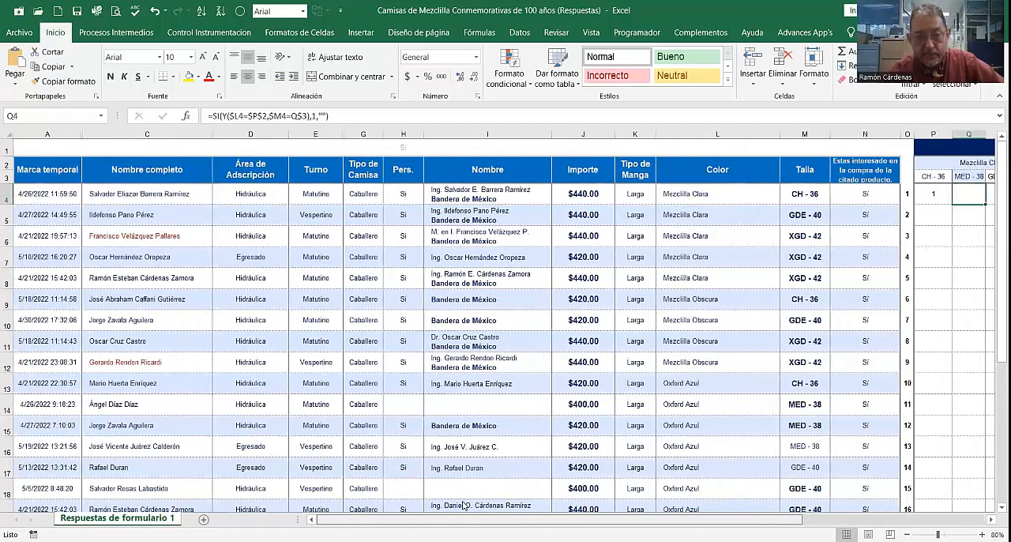
pyautogui.click(67, 194)
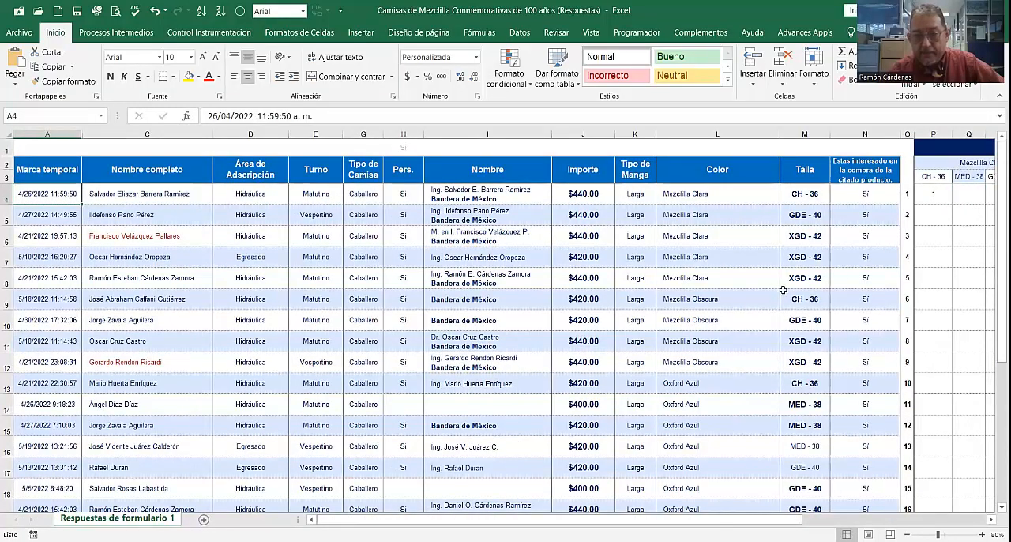
pyautogui.scroll(-6, 783, 290)
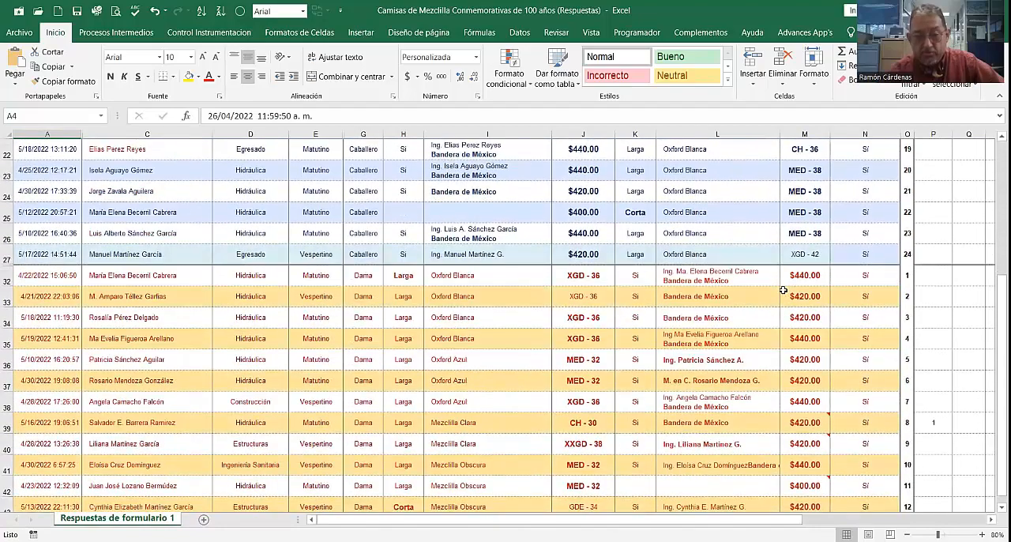
pyautogui.scroll(6, 783, 290)
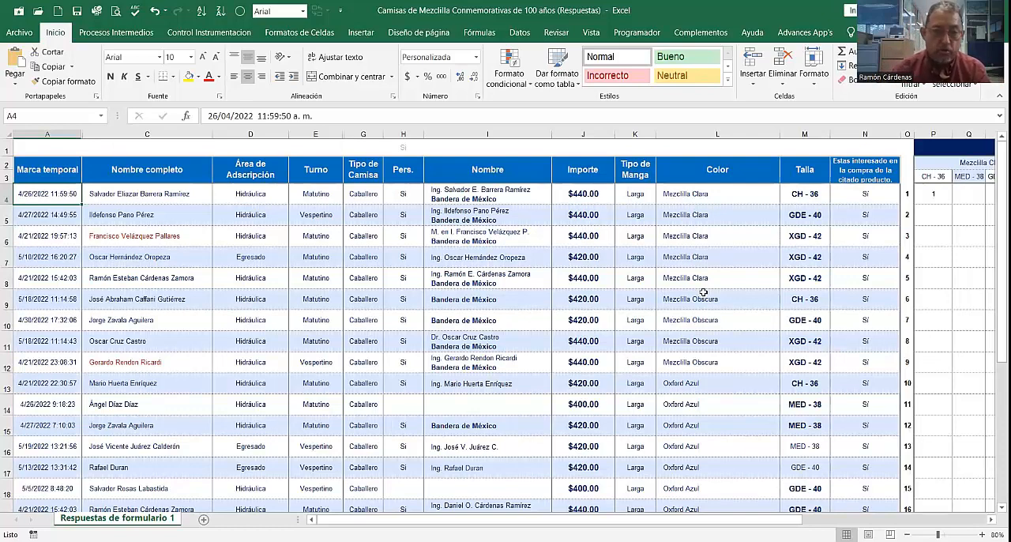
pyautogui.click(207, 210)
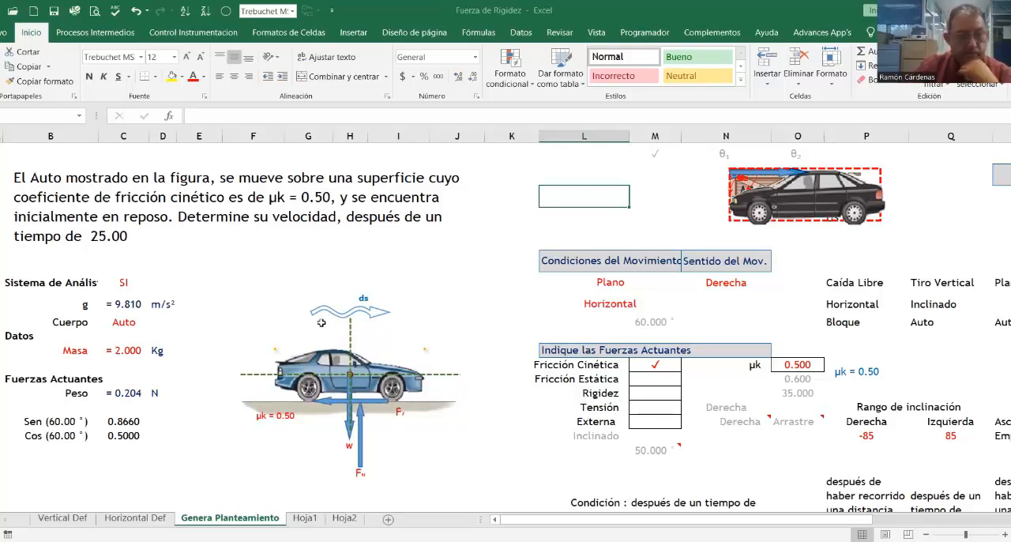
# Step: On the Genera Planteamiento sheet of Fuerza de Rigidez, switch Cuerpo through Bloque, Automóvil, Auto and DCL
pyautogui.click(123, 321)
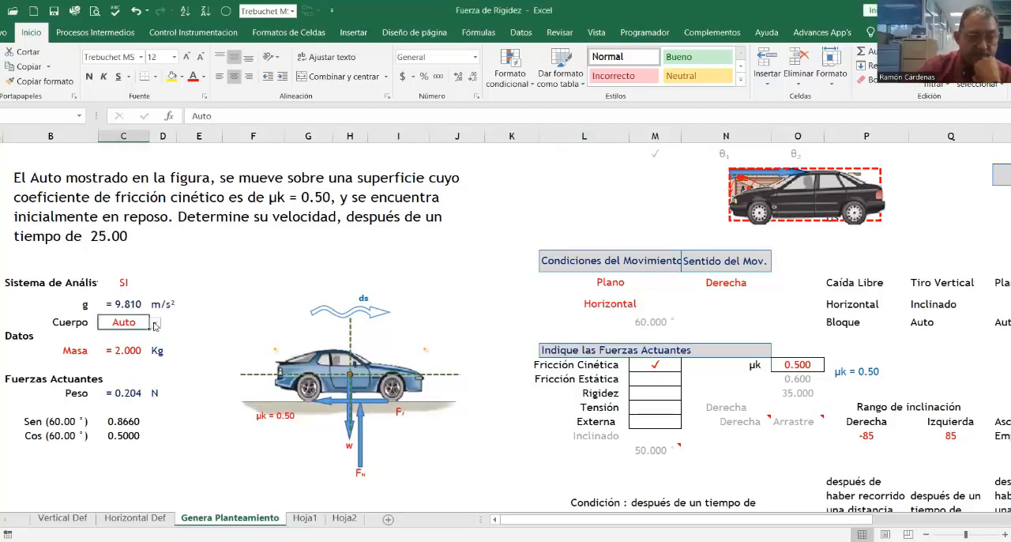
pyautogui.click(155, 324)
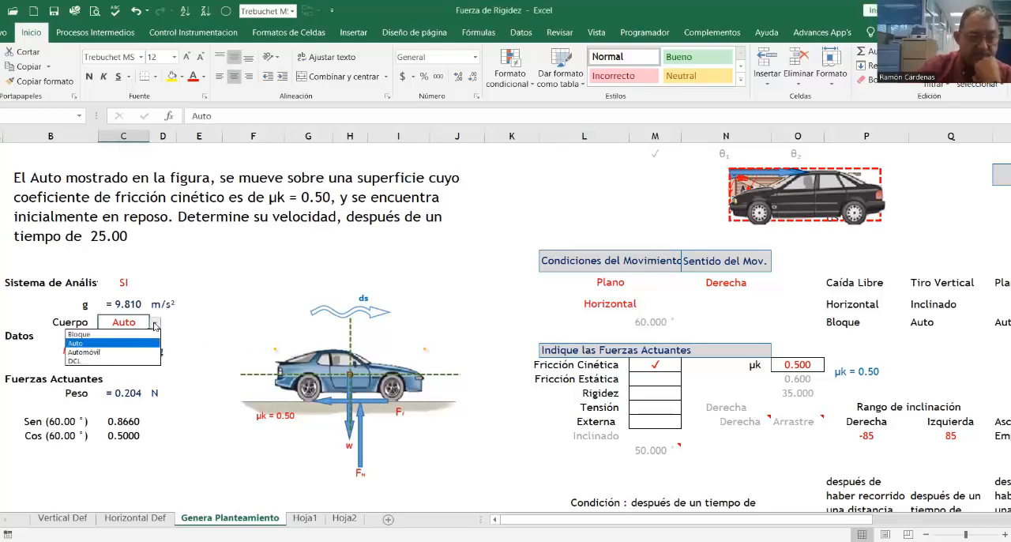
pyautogui.click(86, 335)
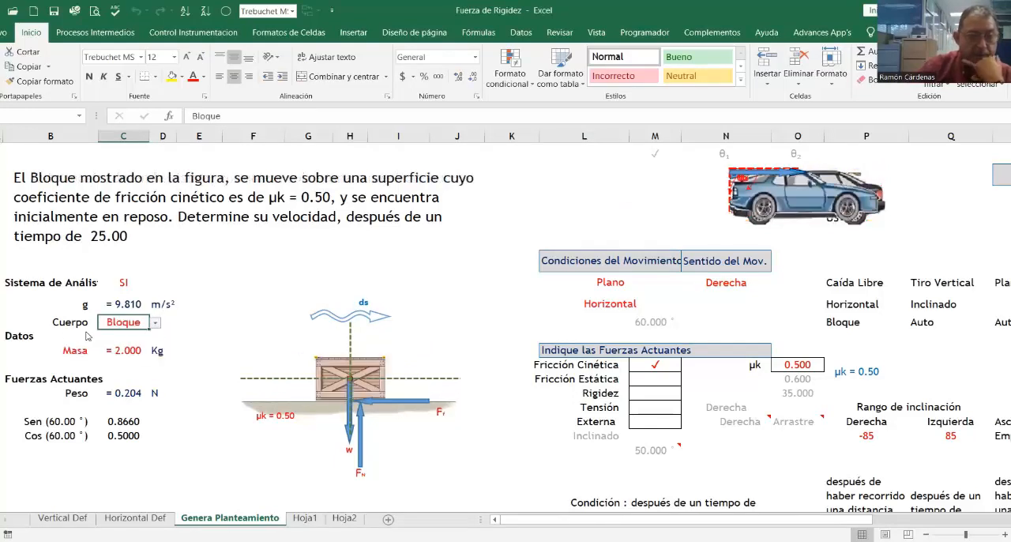
pyautogui.click(157, 324)
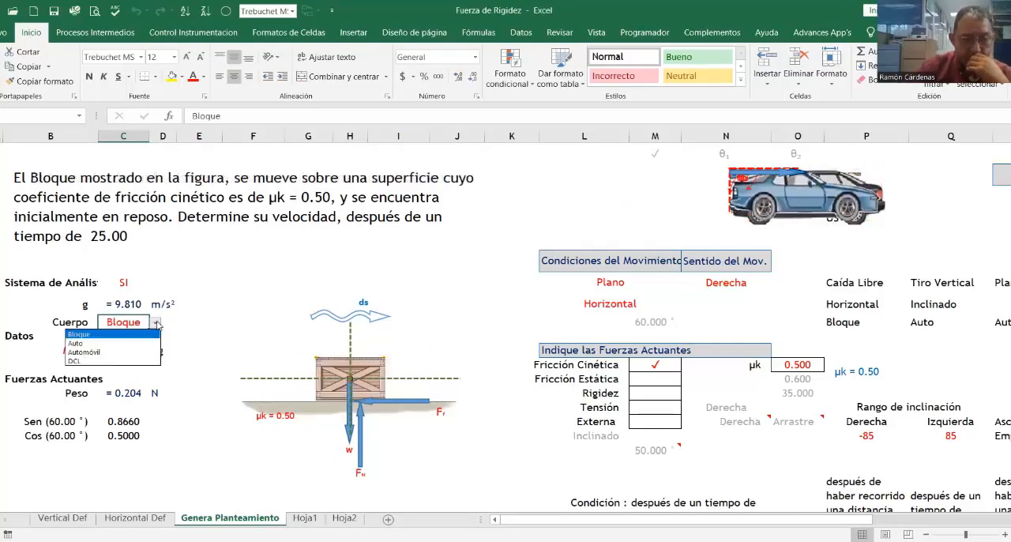
pyautogui.click(100, 353)
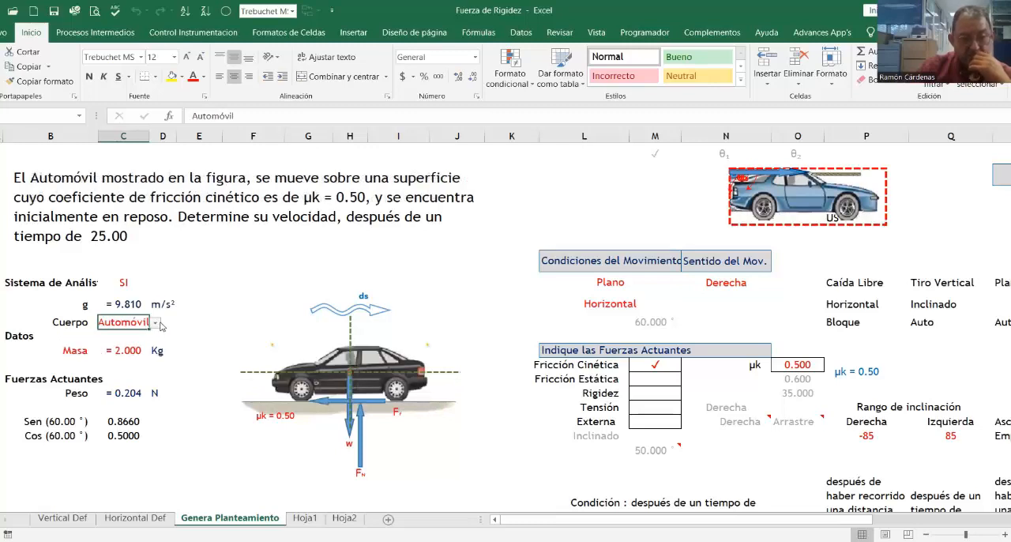
pyautogui.click(156, 323)
pyautogui.click(117, 344)
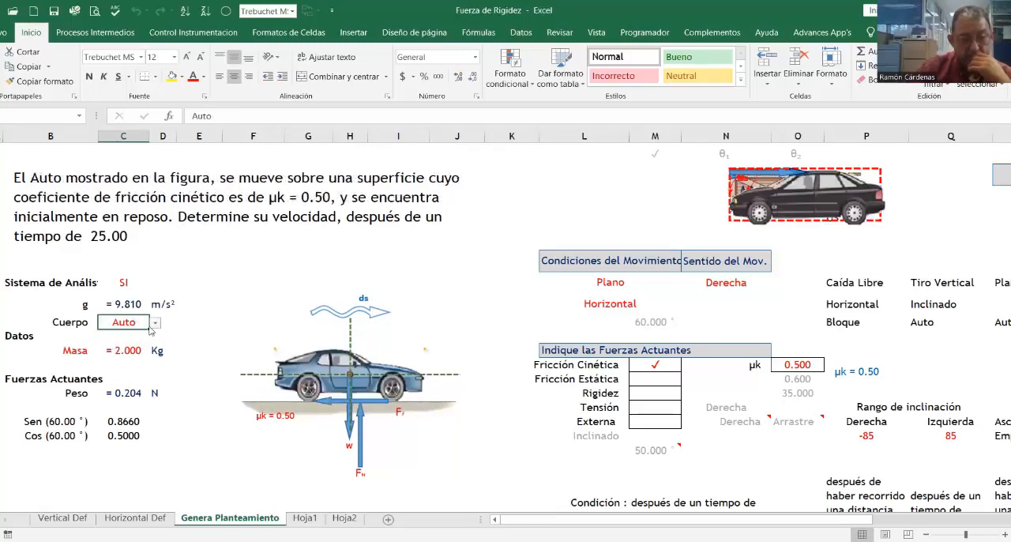
pyautogui.click(156, 324)
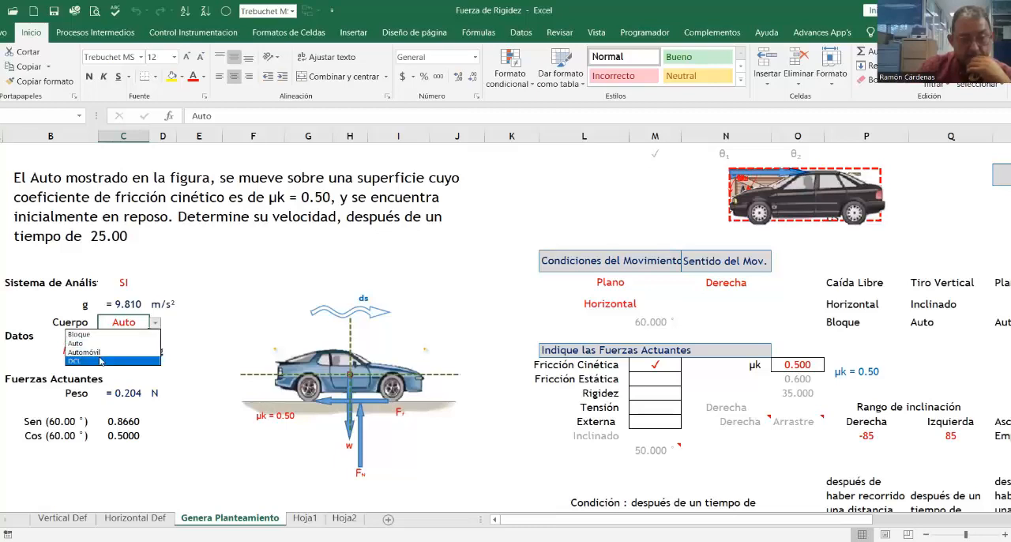
pyautogui.click(89, 361)
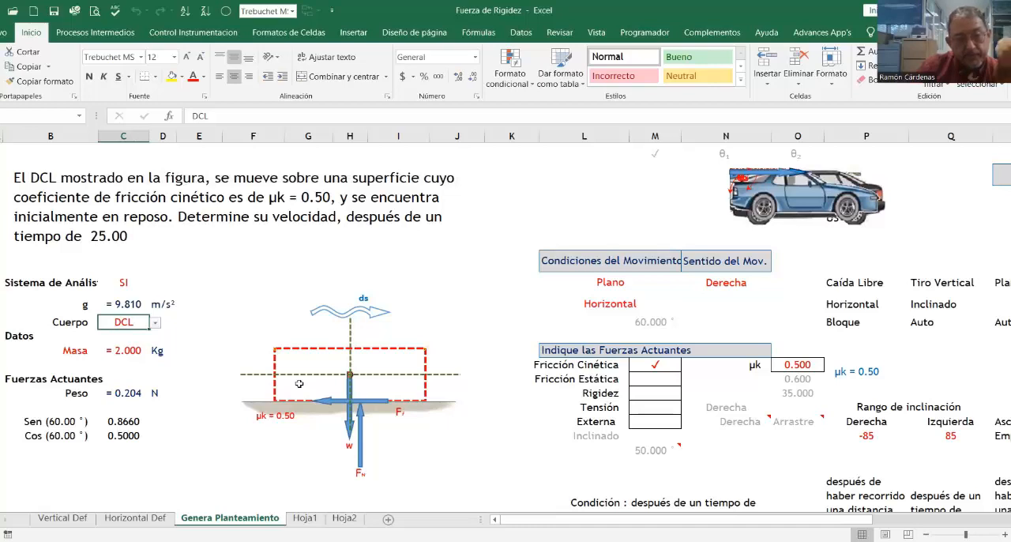
# Step: Switch Sistema de Análisis to US and back to SI
pyautogui.click(111, 286)
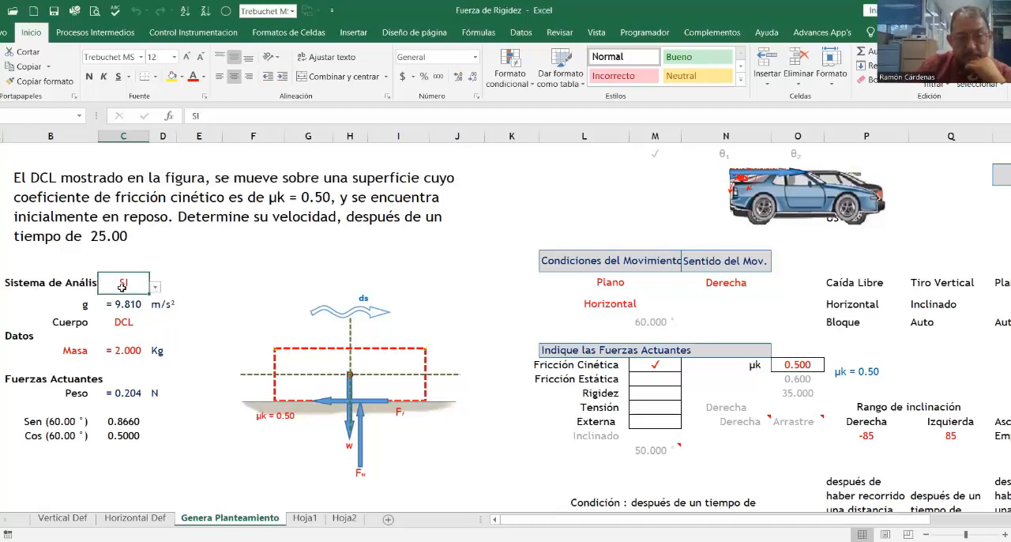
pyautogui.click(156, 288)
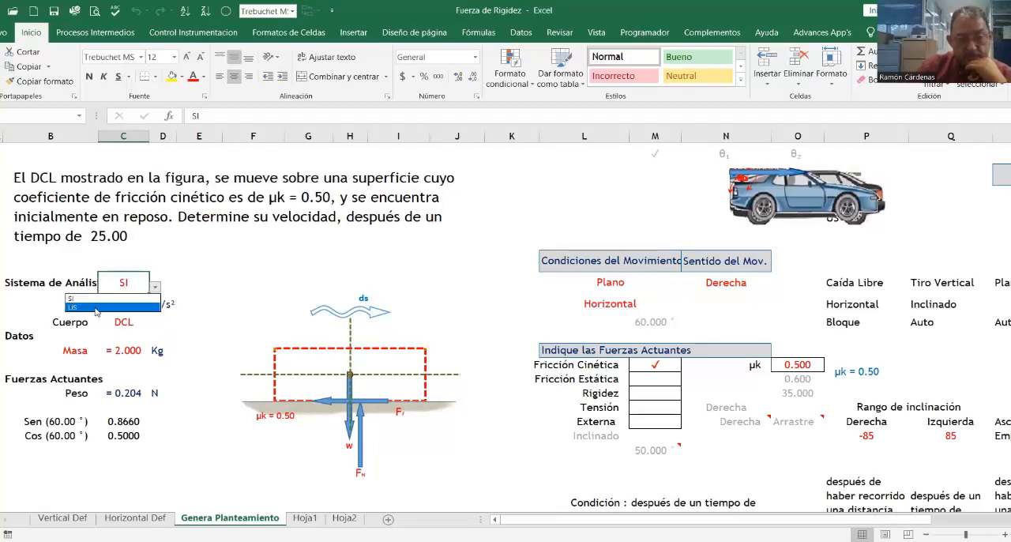
pyautogui.click(96, 311)
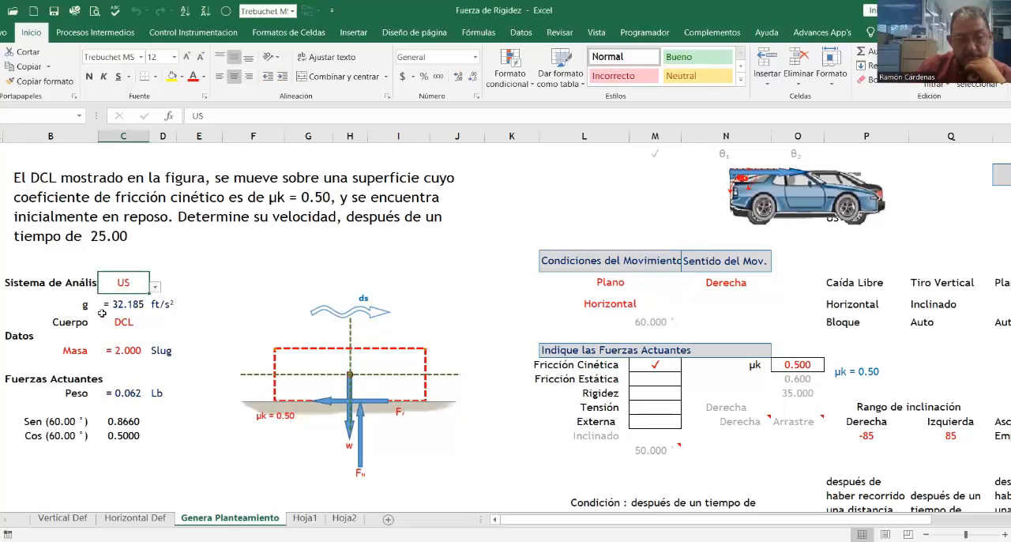
pyautogui.click(156, 287)
pyautogui.click(79, 299)
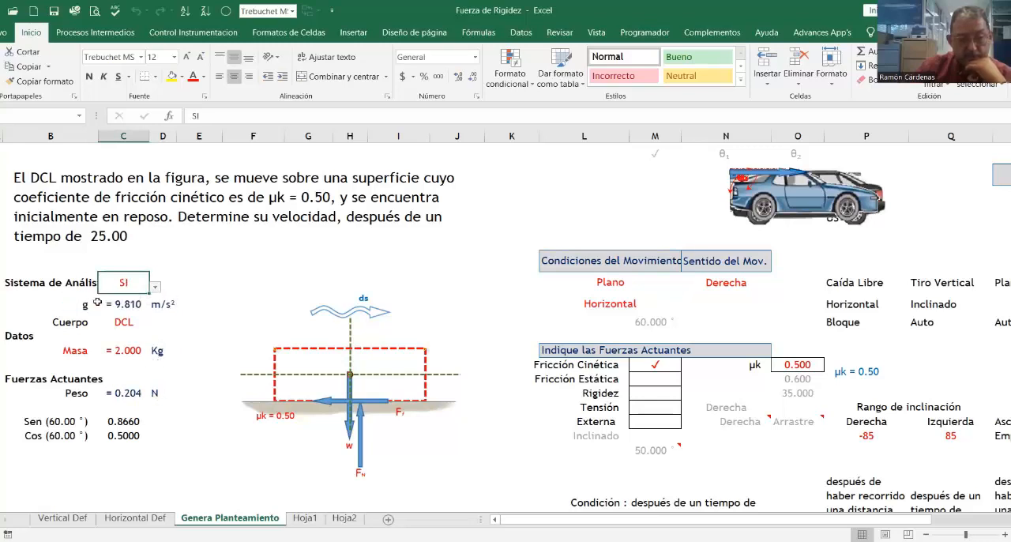
# Step: Set the given quantity under Datos to Peso and inspect the Masa formula under Fuerzas Actuantes
pyautogui.click(88, 351)
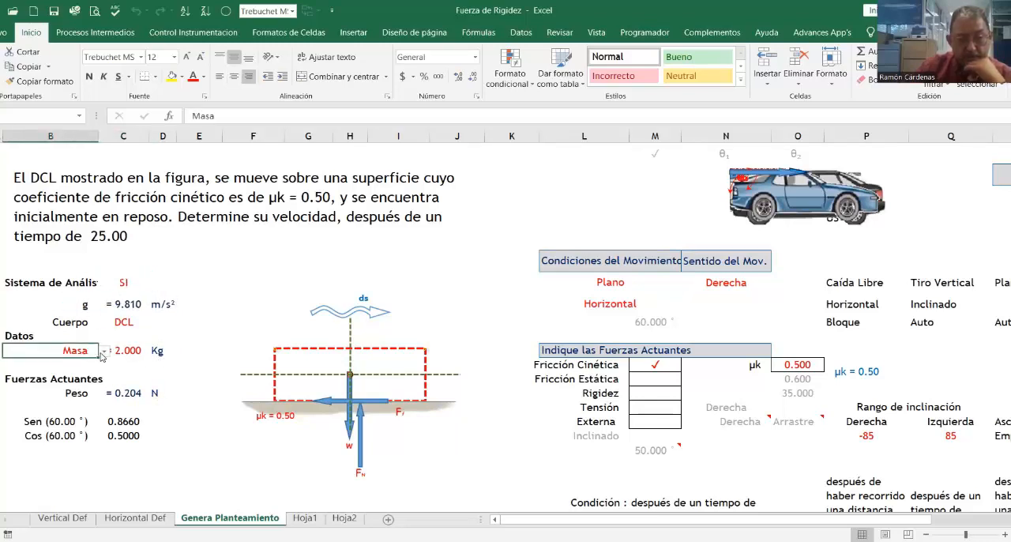
pyautogui.click(103, 352)
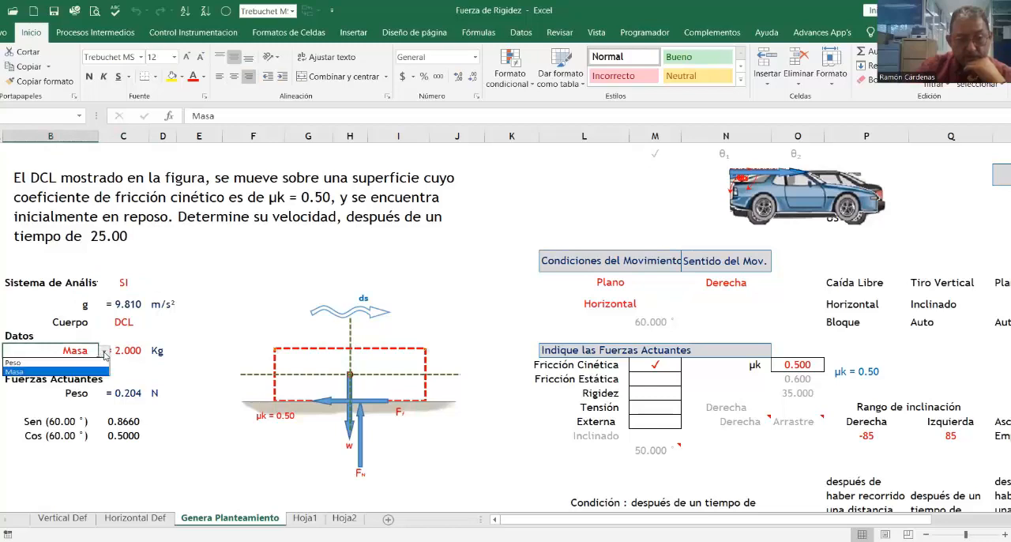
pyautogui.click(54, 362)
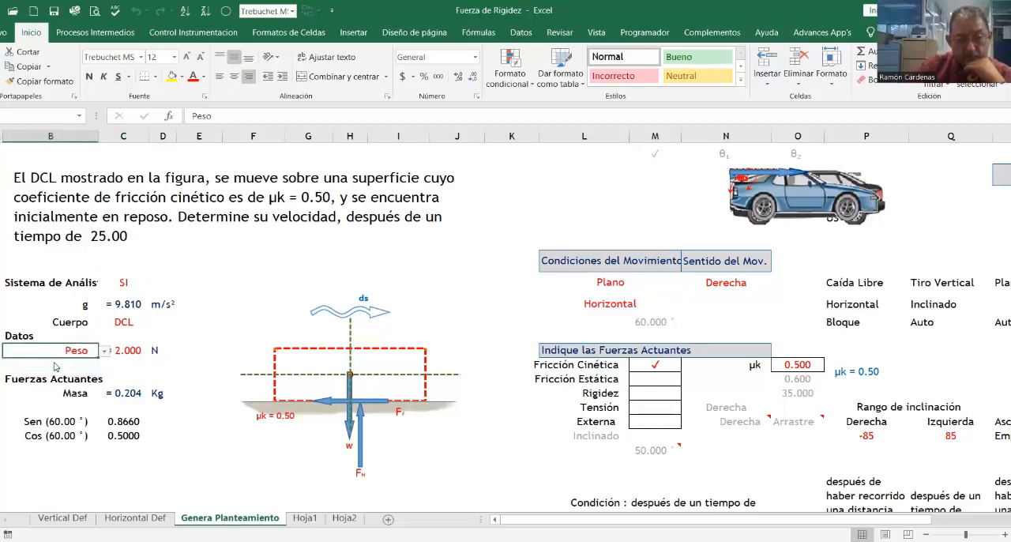
pyautogui.click(138, 393)
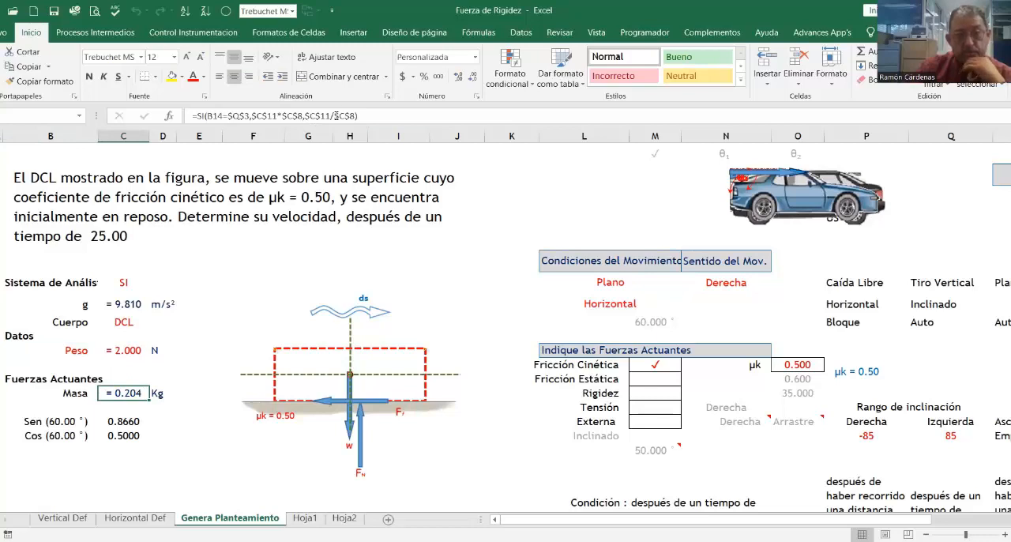
# Step: Change Cuerpo to Bloque, and finally to Auto
pyautogui.click(133, 322)
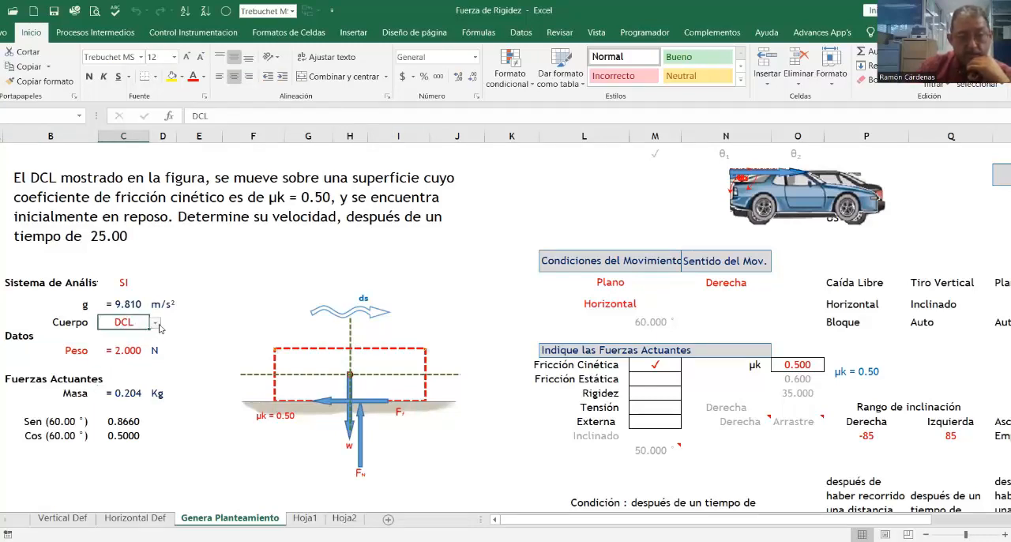
pyautogui.click(156, 323)
pyautogui.click(94, 335)
pyautogui.click(156, 323)
pyautogui.click(99, 343)
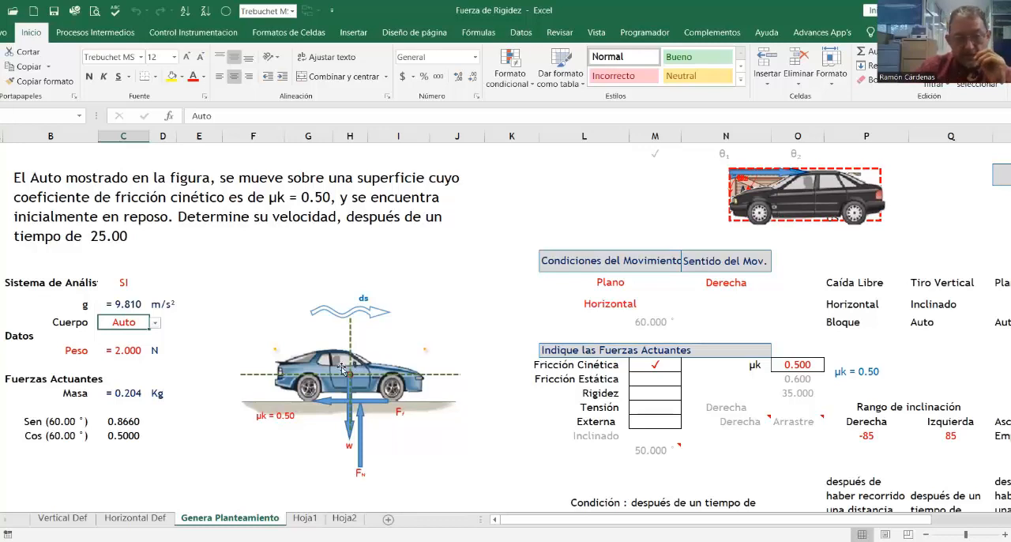
# Step: Pull the force diagram apart by moving the blue car, dashed axes, ds arrow, friction arrow, weight arrow and small corner marker away from it
pyautogui.moveTo(327, 364); pyautogui.dragTo(171, 259)
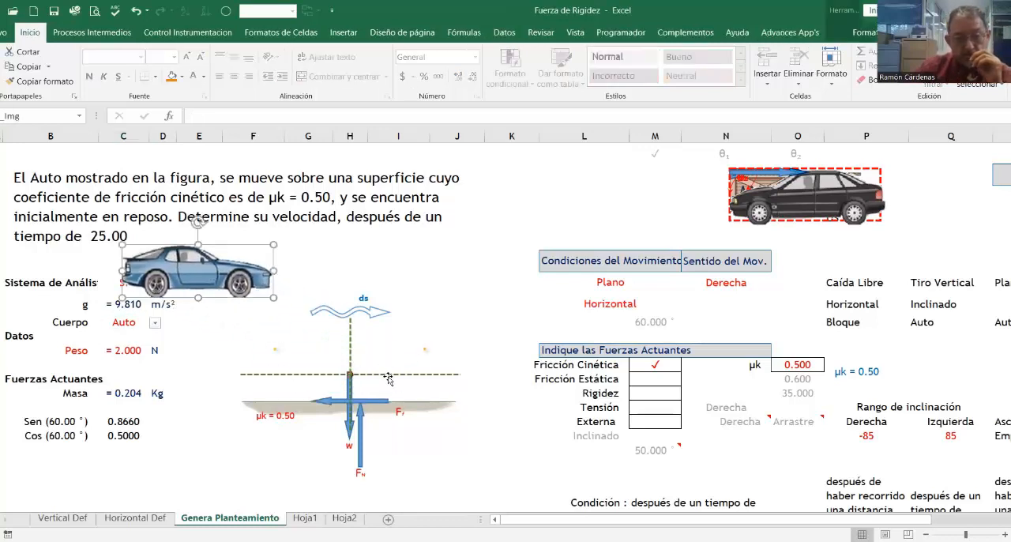
pyautogui.moveTo(389, 375); pyautogui.dragTo(630, 305)
pyautogui.moveTo(370, 308); pyautogui.dragTo(259, 325)
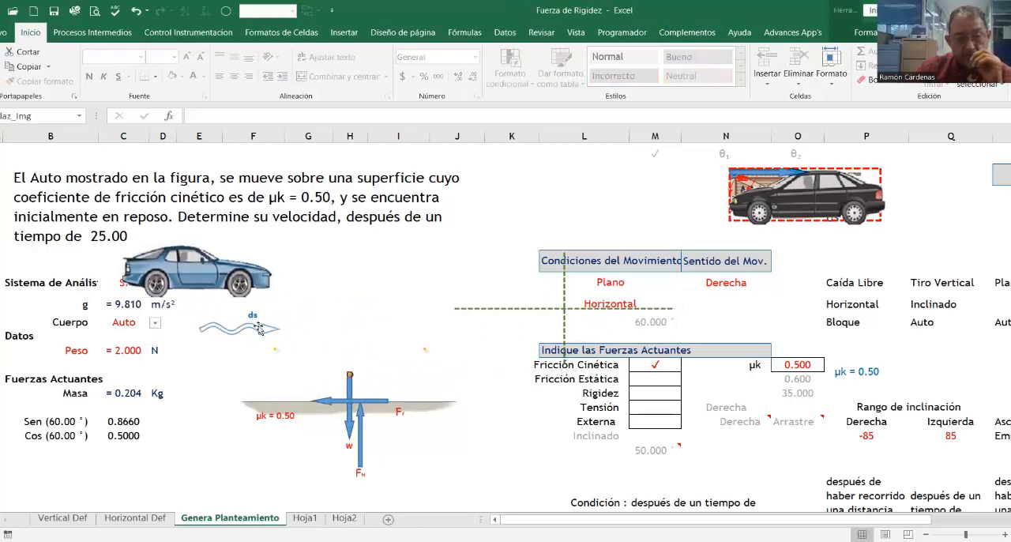
pyautogui.moveTo(354, 399); pyautogui.dragTo(397, 283)
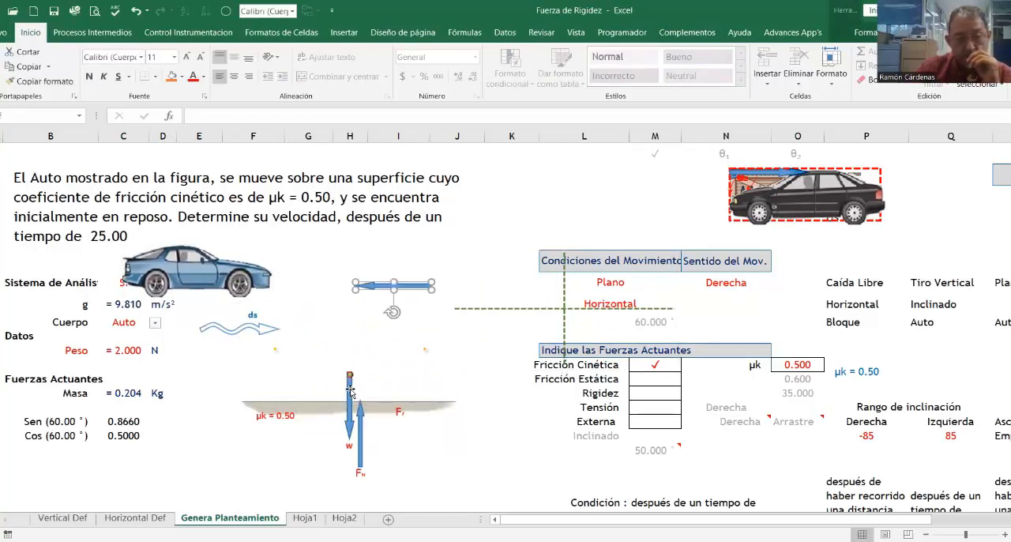
pyautogui.moveTo(349, 395); pyautogui.dragTo(227, 384)
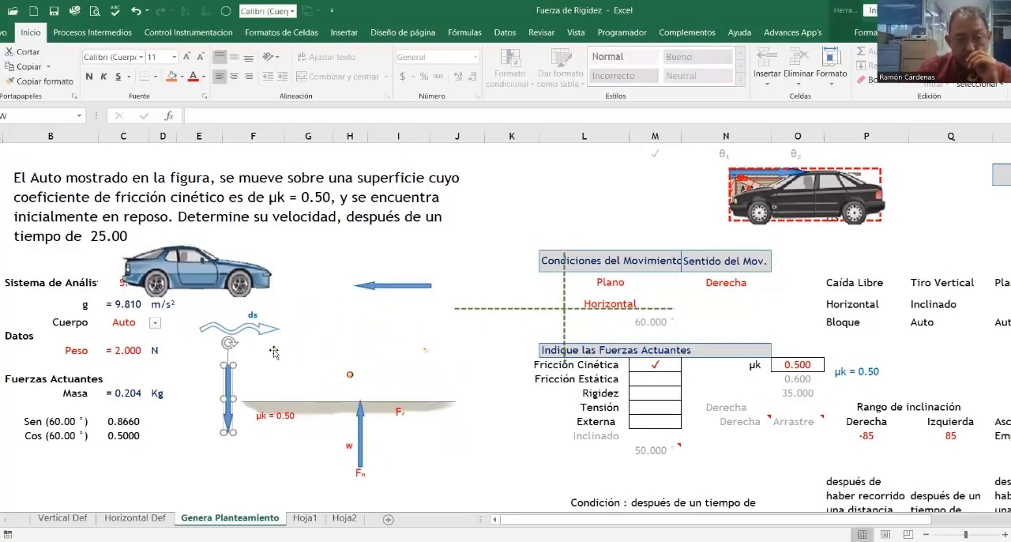
pyautogui.moveTo(274, 351); pyautogui.dragTo(336, 325)
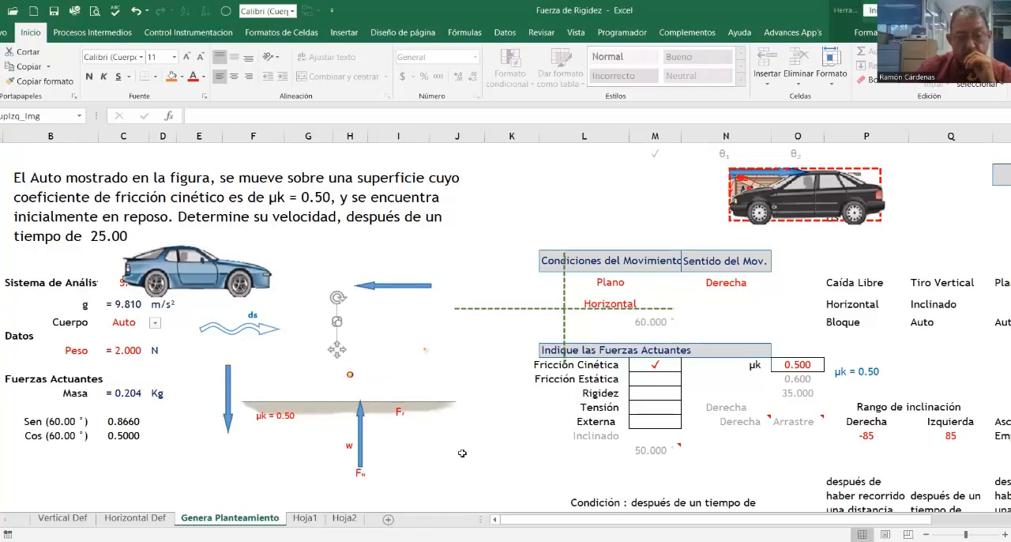
# Step: Separate the stacked source pictures by moving out the black car, wooden block, spring and red dashed DCL frame
pyautogui.moveTo(820, 195); pyautogui.dragTo(563, 239)
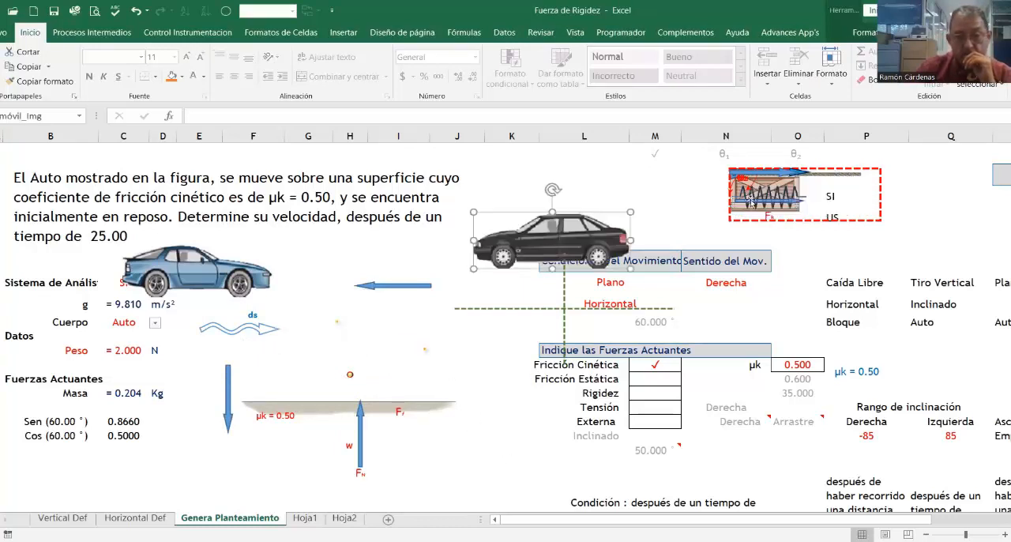
pyautogui.moveTo(752, 199); pyautogui.dragTo(731, 240)
pyautogui.moveTo(771, 202); pyautogui.dragTo(808, 280)
pyautogui.moveTo(854, 220); pyautogui.dragTo(887, 294)
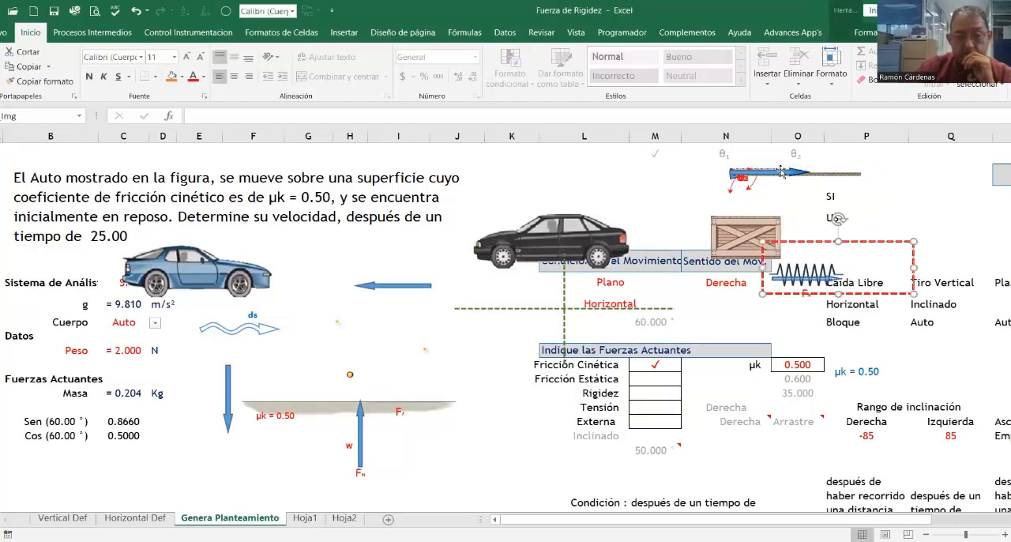